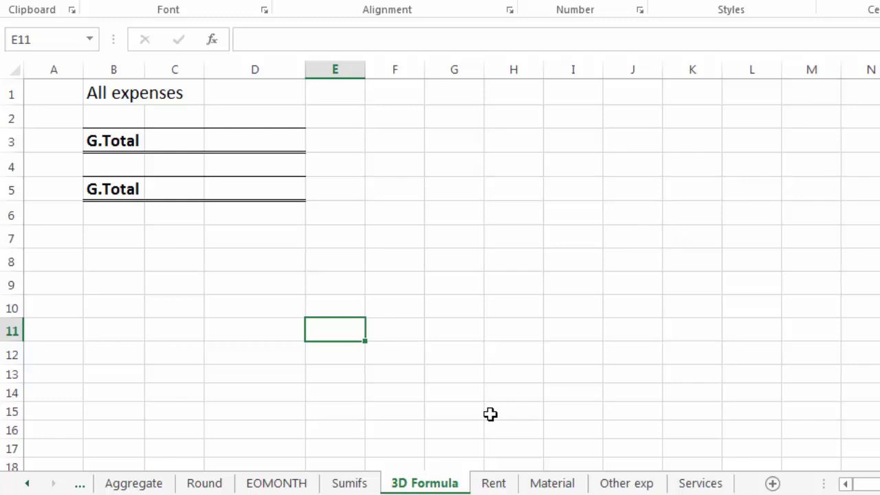
Review the amounts on the Rent, Material, Other exp and Services sheets
click(504, 487)
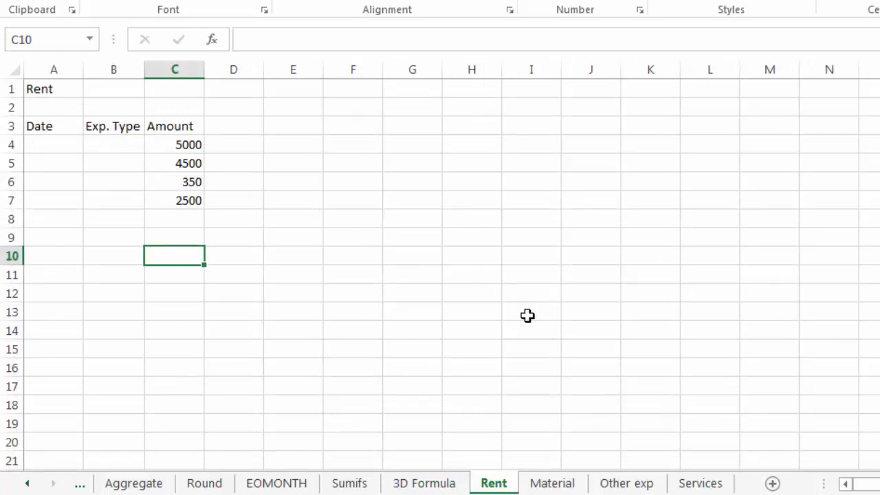
click(564, 484)
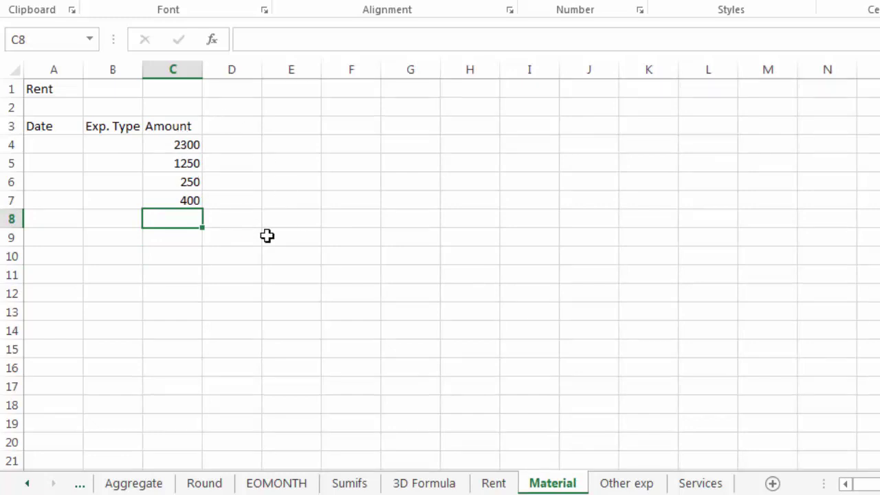
click(627, 490)
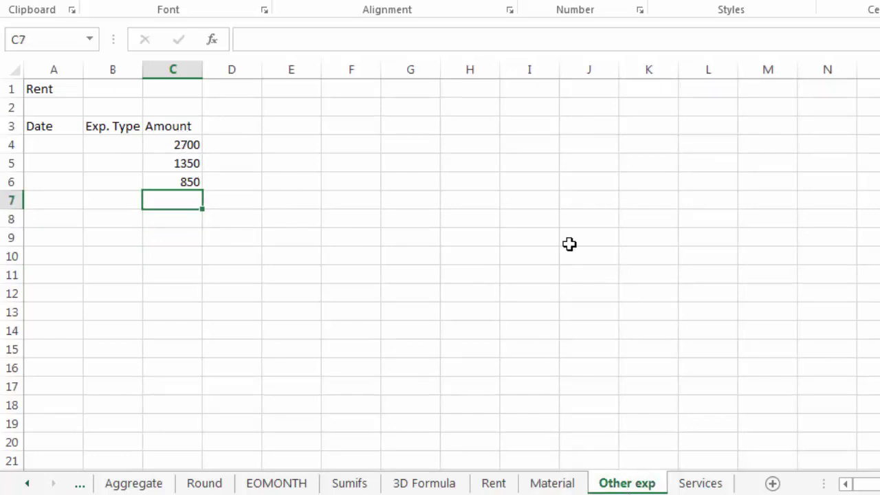
click(701, 485)
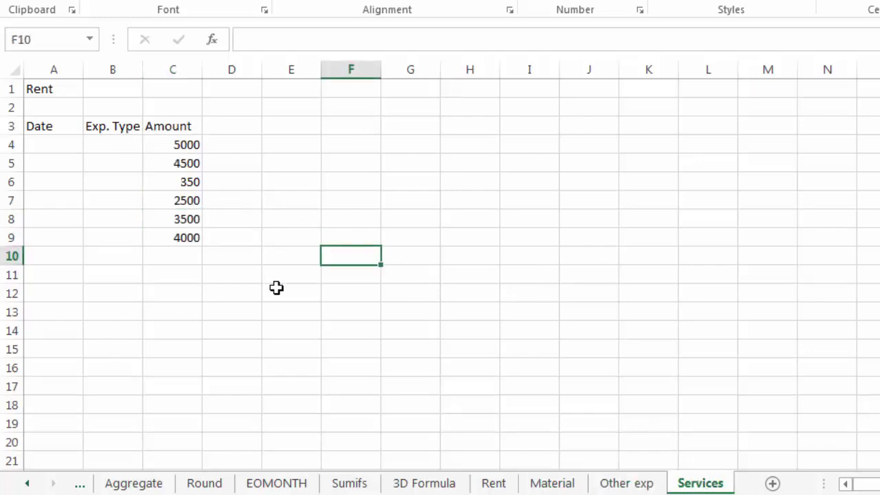
click(628, 483)
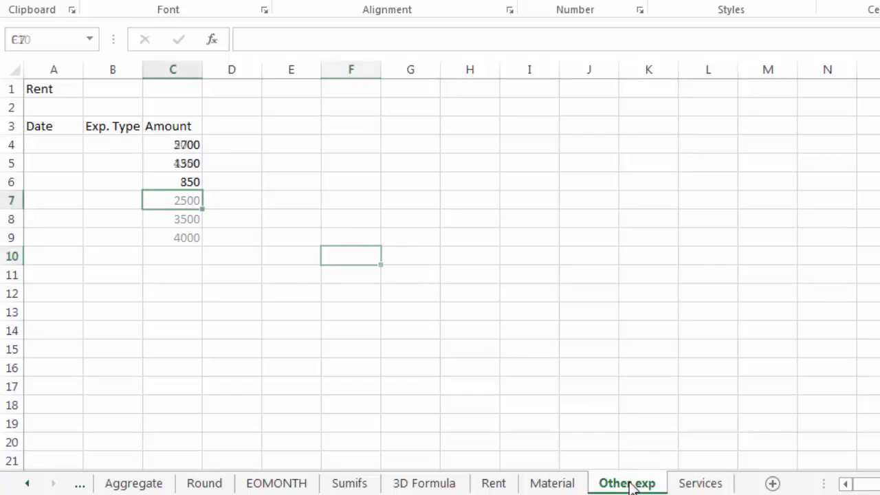
click(572, 483)
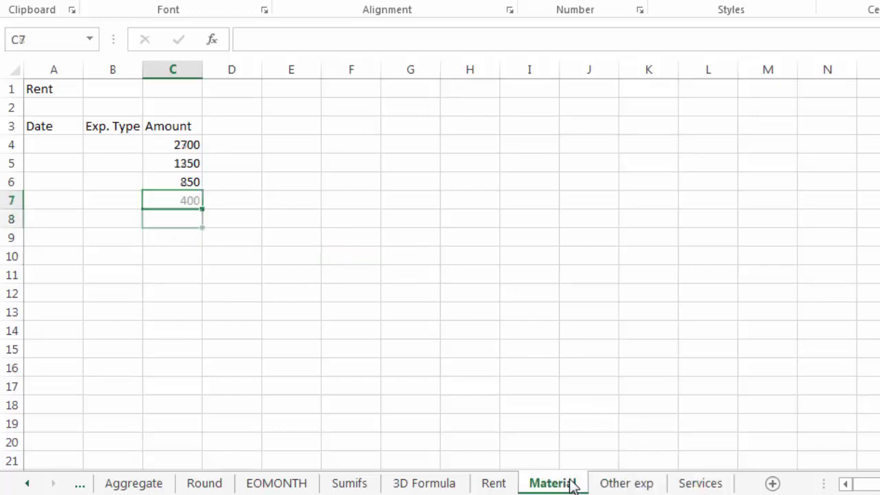
click(495, 483)
click(436, 483)
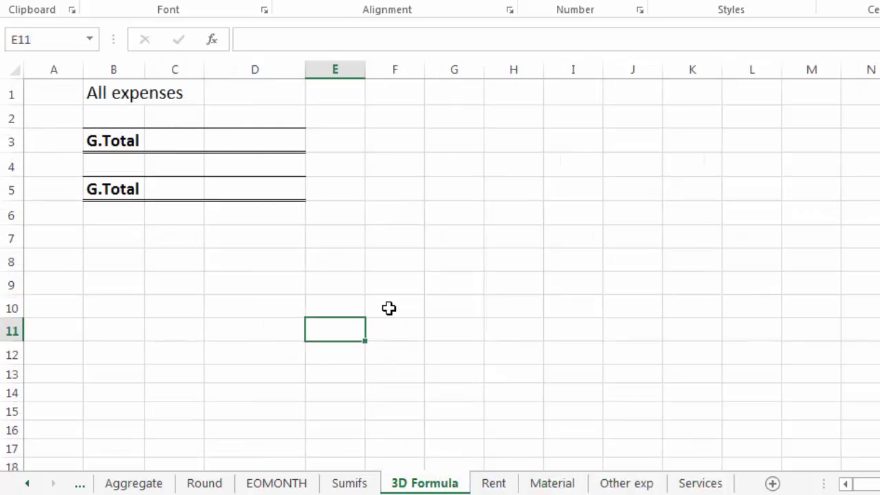
In D3, start the grand total with SUM(Rent!C4:C11)+SUM(Material!C4:C11)
click(277, 141)
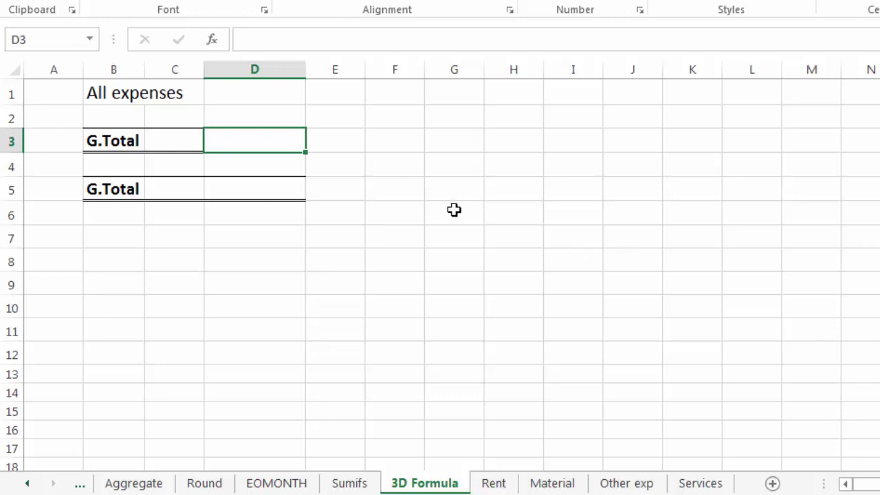
text(=)
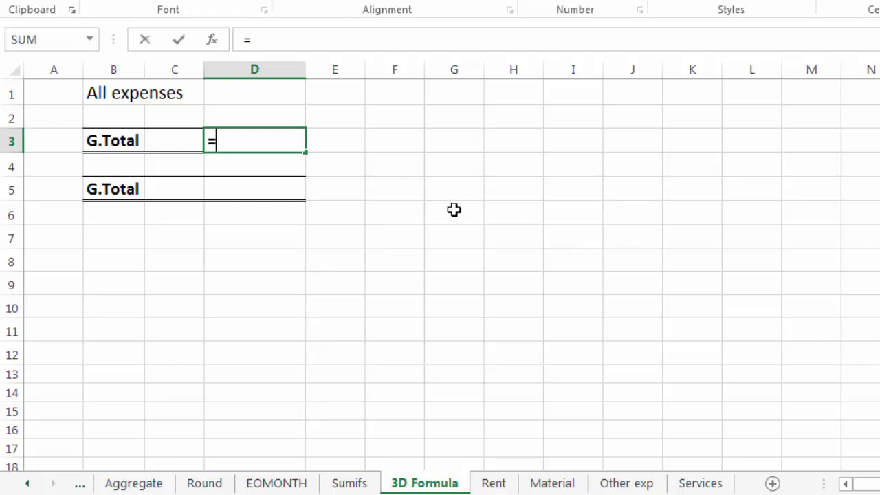
text(sum()
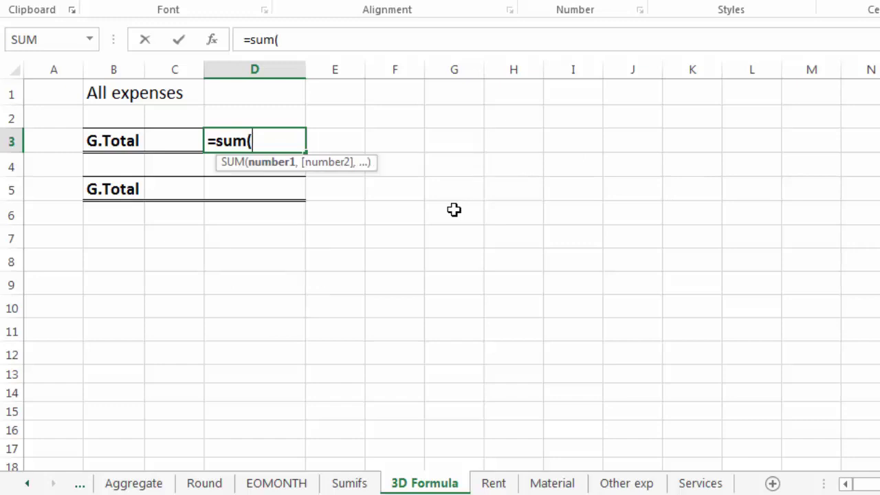
click(499, 485)
drag(183, 143, 183, 268)
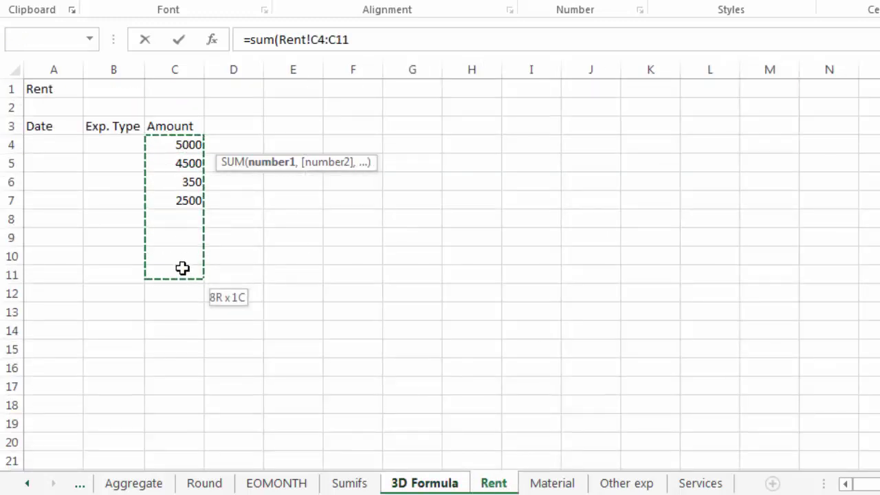
text())
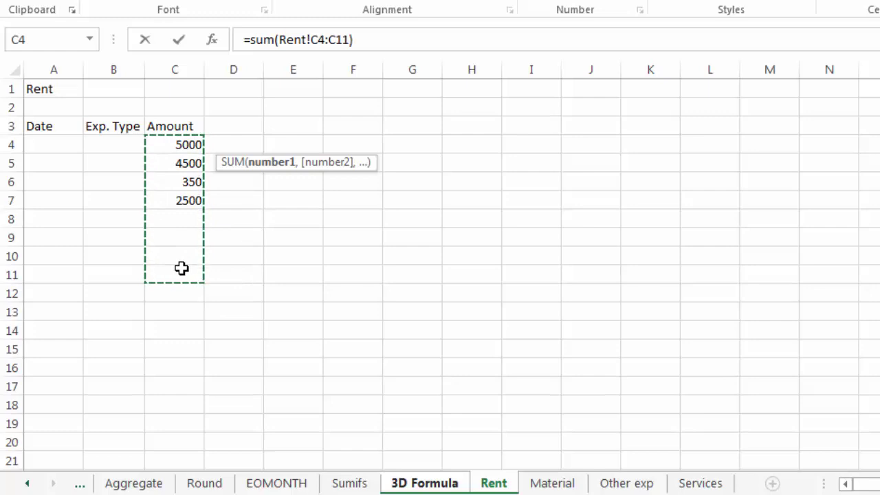
text(+sum()
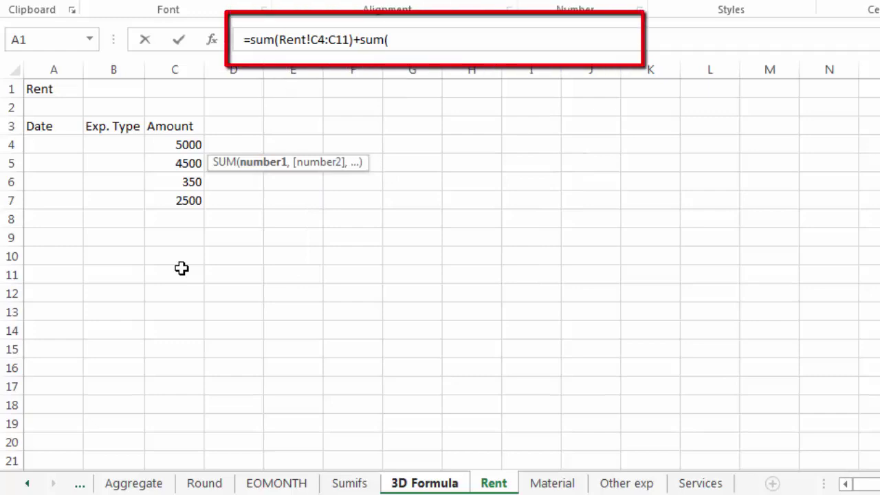
click(568, 484)
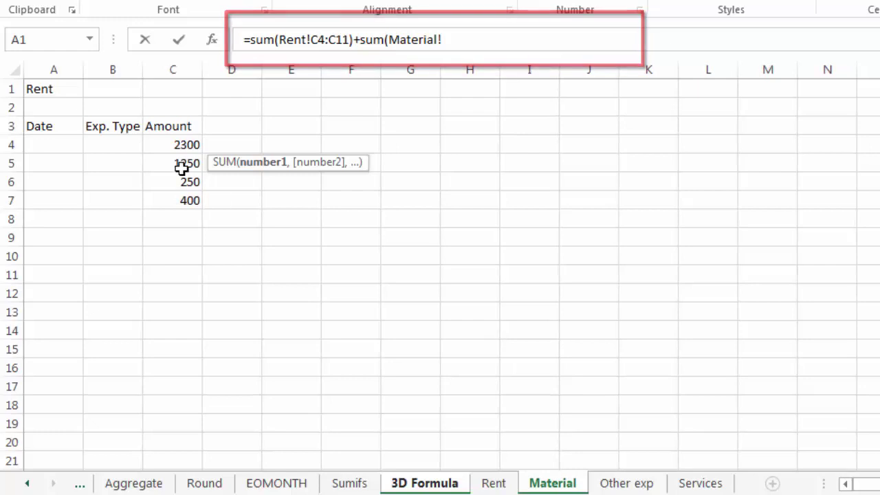
drag(180, 144, 176, 279)
text())
Add SUM('Other exp'!C4:D12) and SUM(Services!C4:C14) so D3 totals 41300
key(Return)
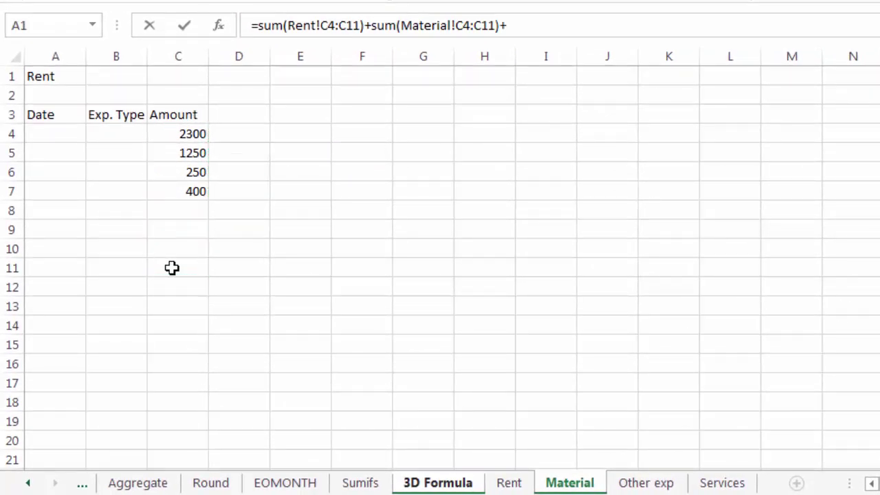
text(sum()
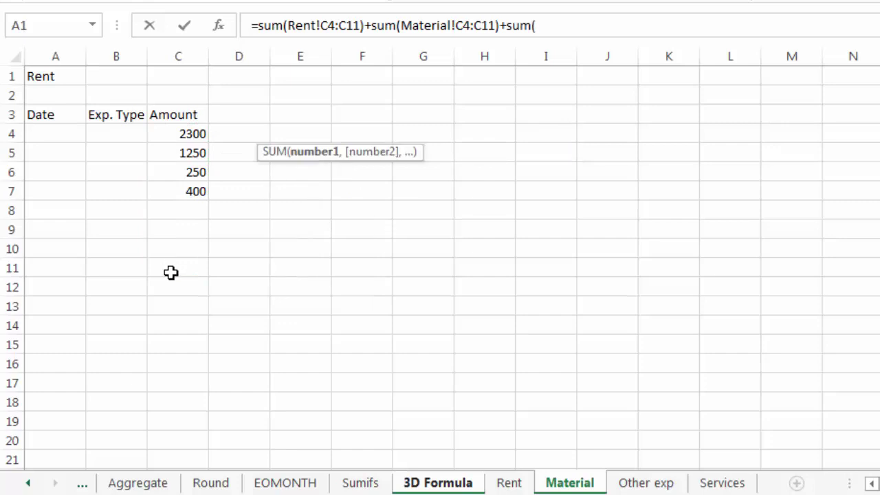
click(634, 483)
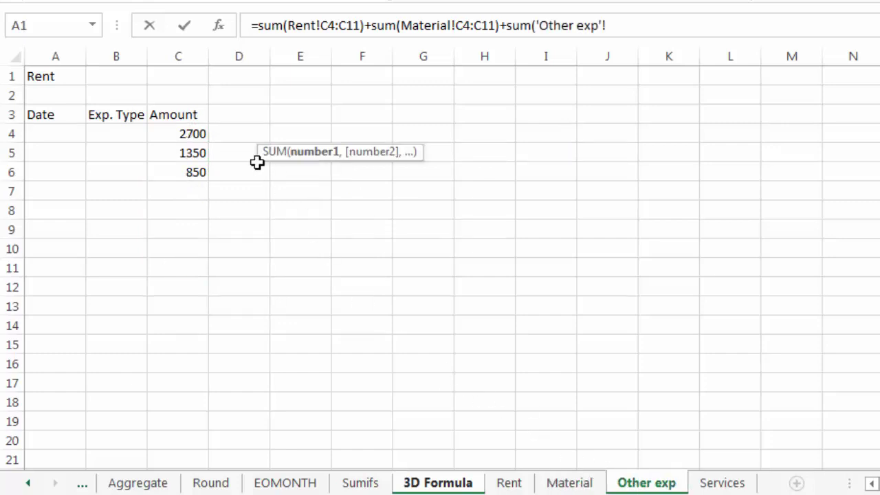
drag(194, 132, 209, 283)
text())
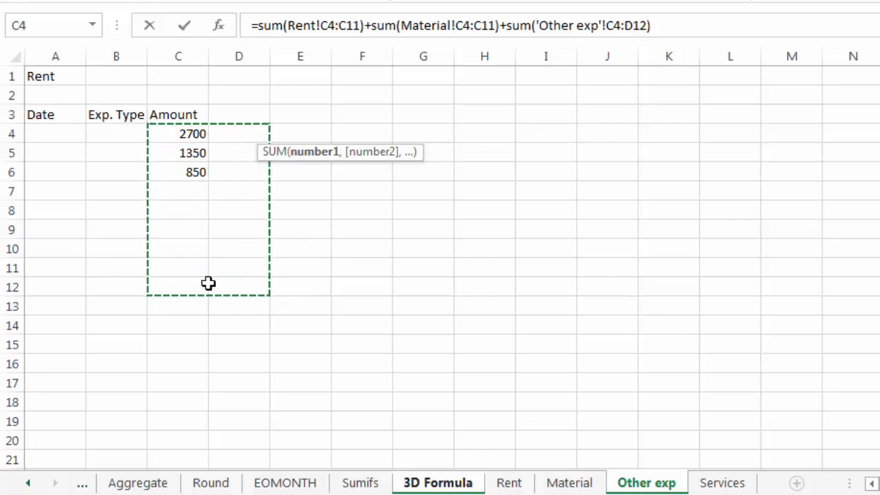
key(Return)
text(sum)
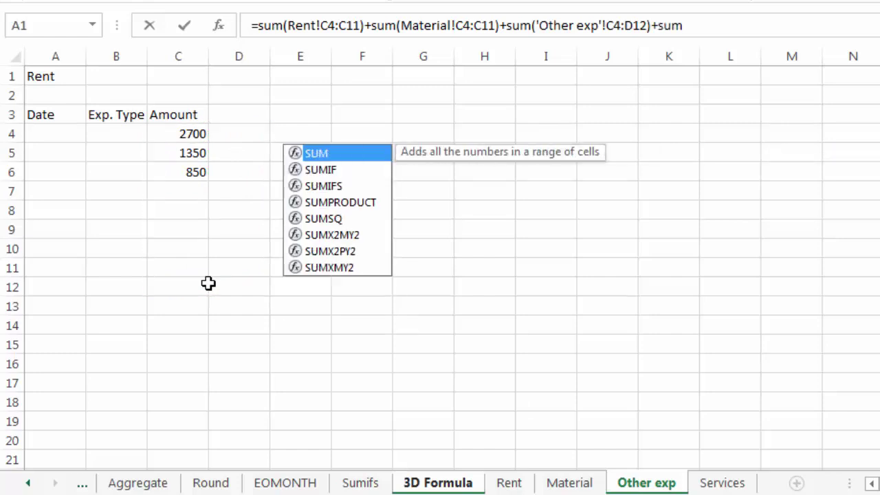
text(()
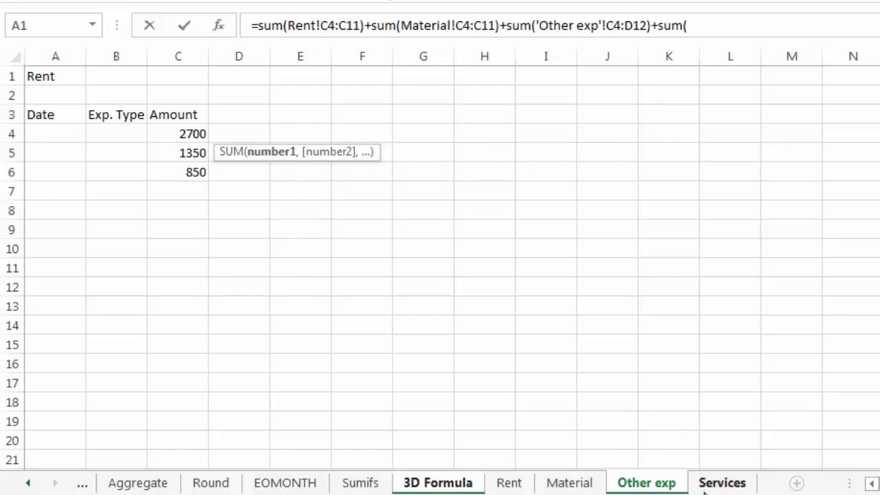
click(705, 482)
drag(192, 134, 206, 316)
text())
key(Return)
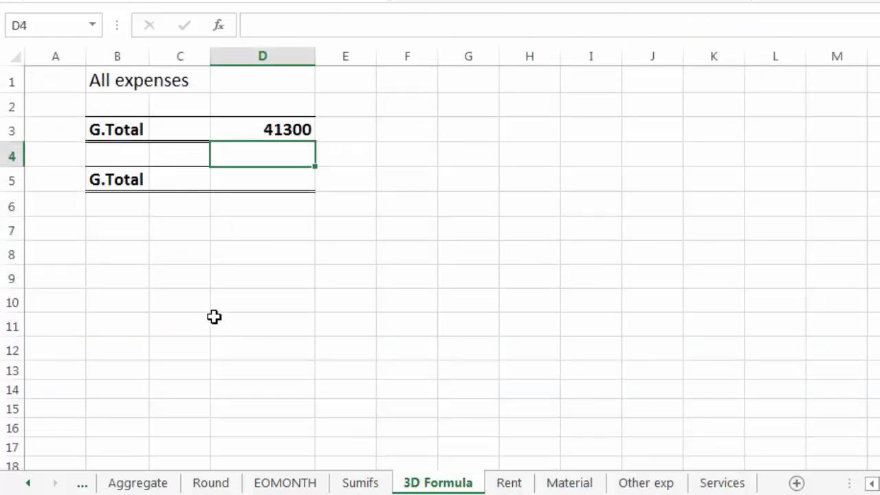
Point out the empty rows below the amounts on the Rent sheet
click(509, 482)
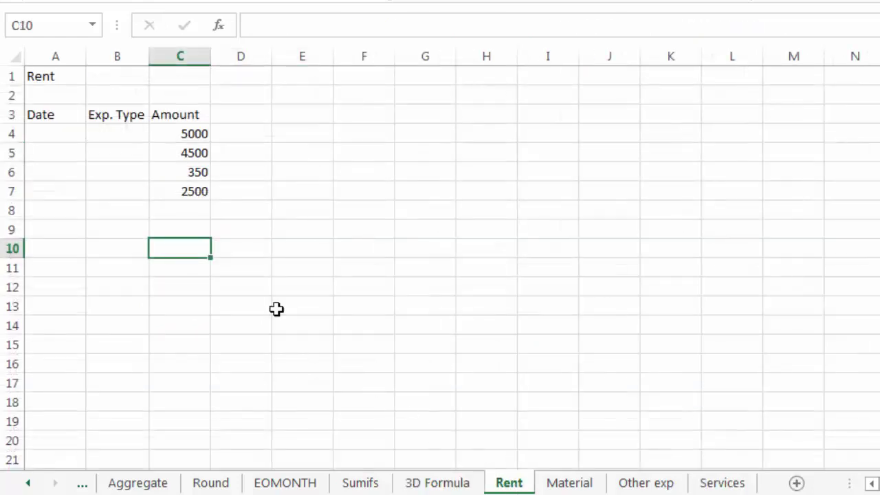
click(185, 209)
click(185, 231)
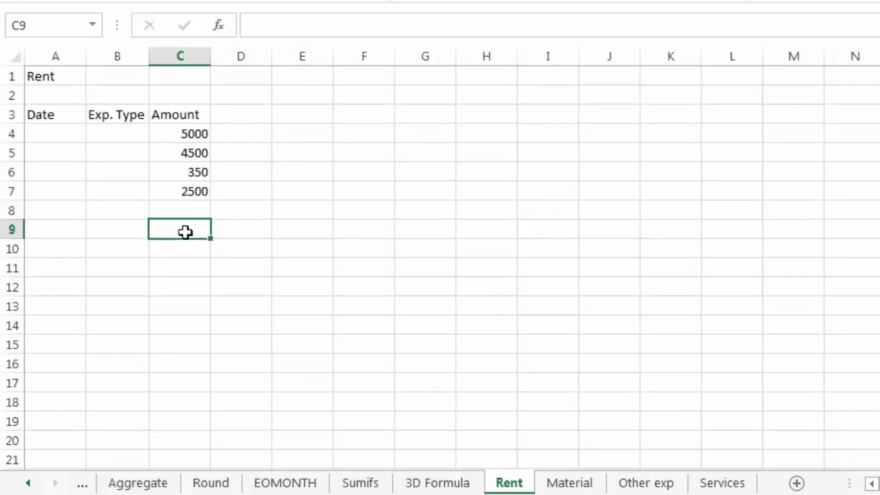
click(443, 483)
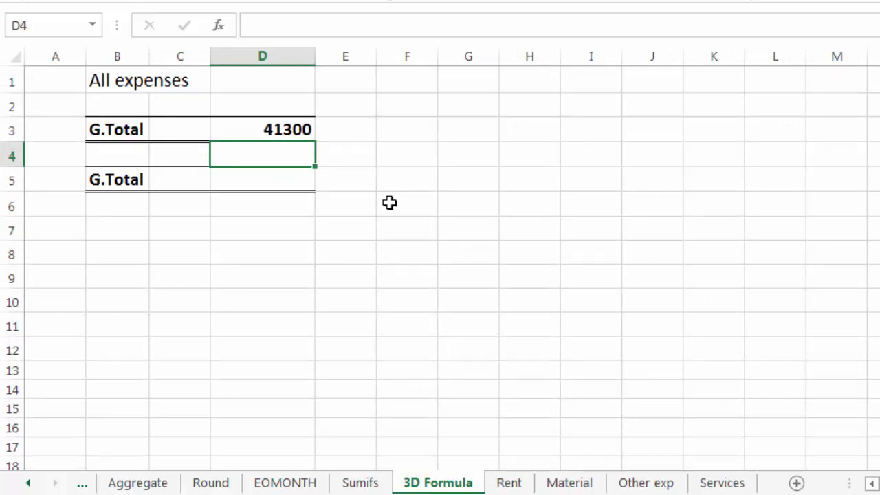
Enter the 3D formula =SUM('Rent:Services'!C4:C17) in D5, giving 41300
click(284, 180)
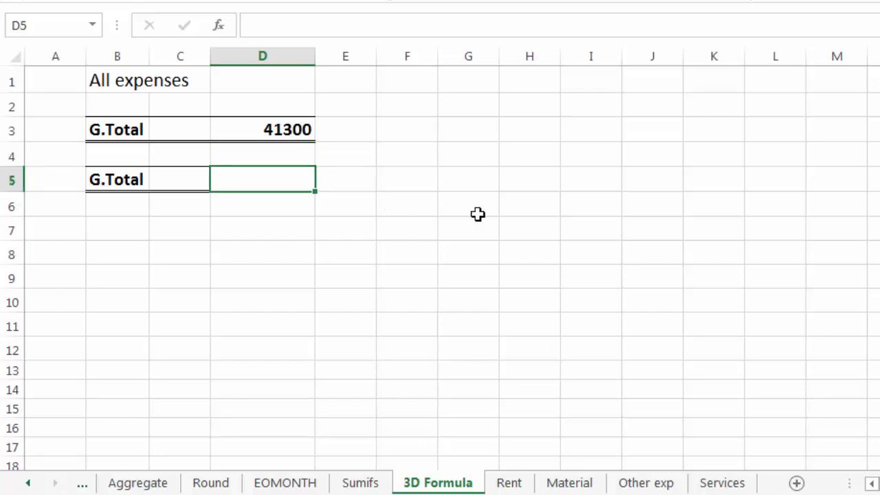
text(=sum)
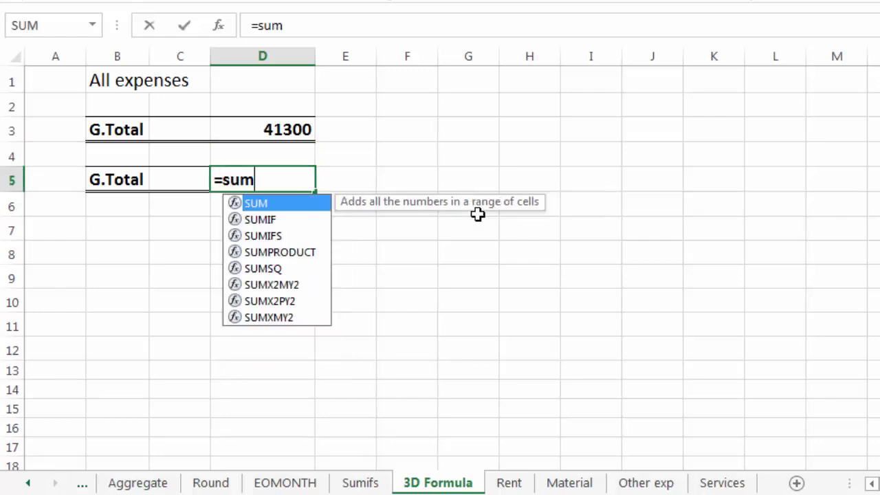
text(()
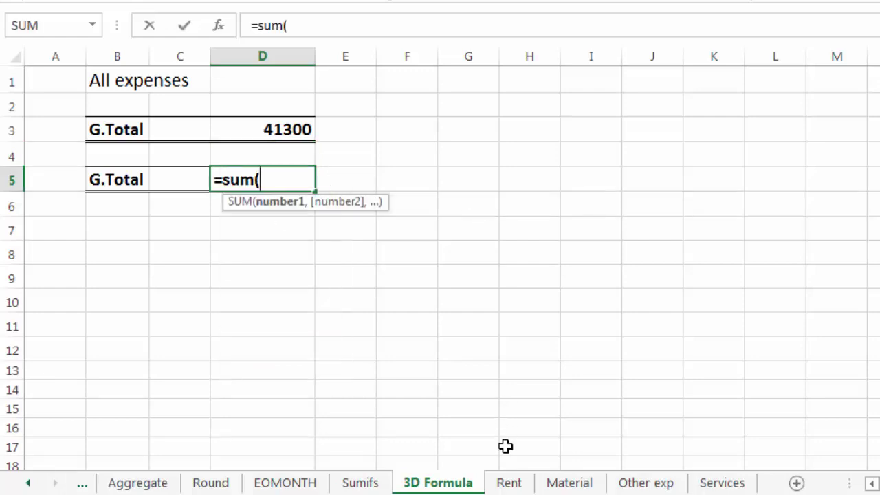
click(509, 483)
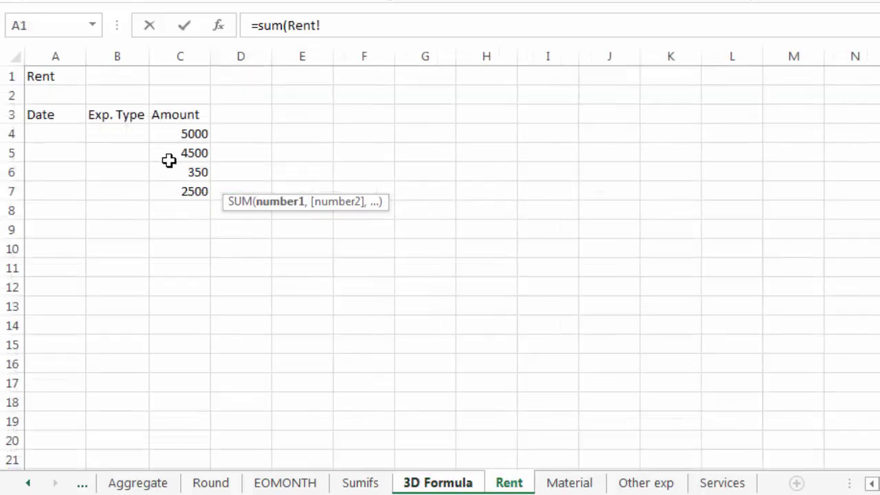
drag(168, 134, 179, 391)
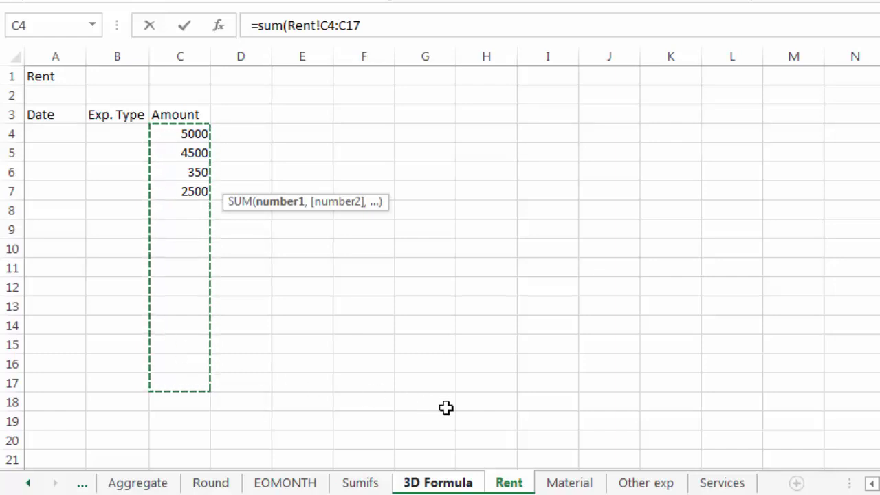
shift+click(715, 485)
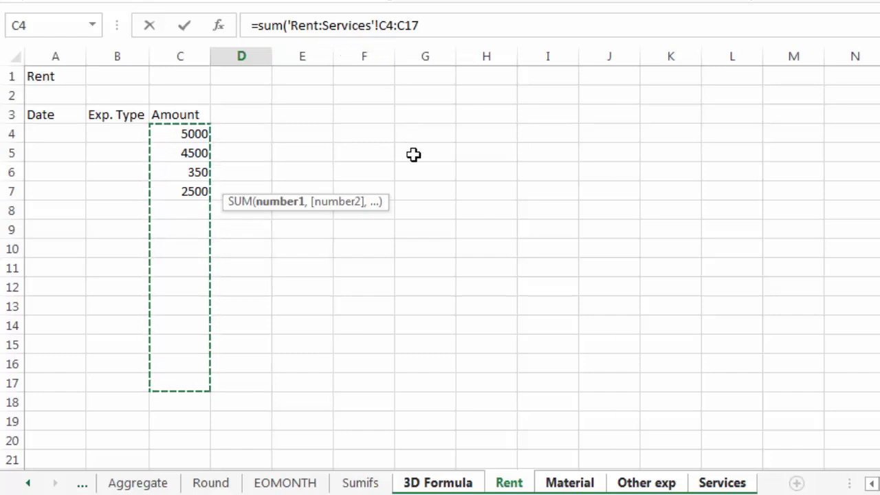
key(Return)
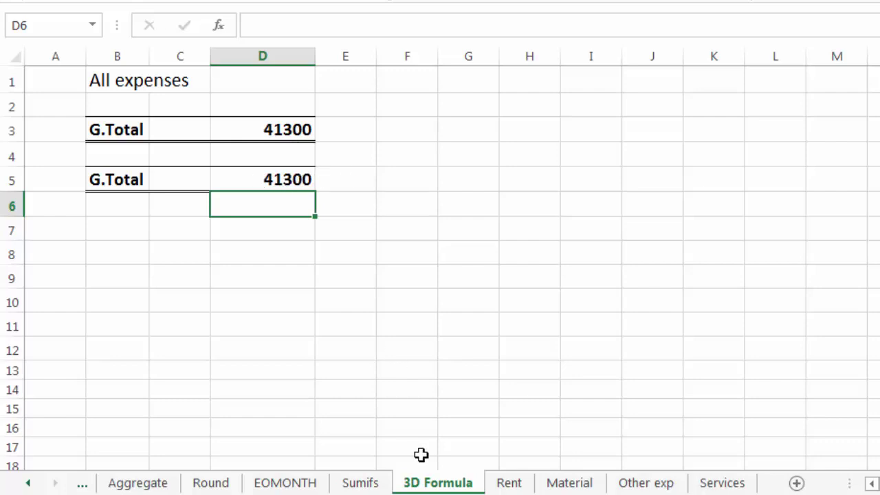
Insert a new worksheet with Shift+F11 and name it Mis exp
key(shift+F11)
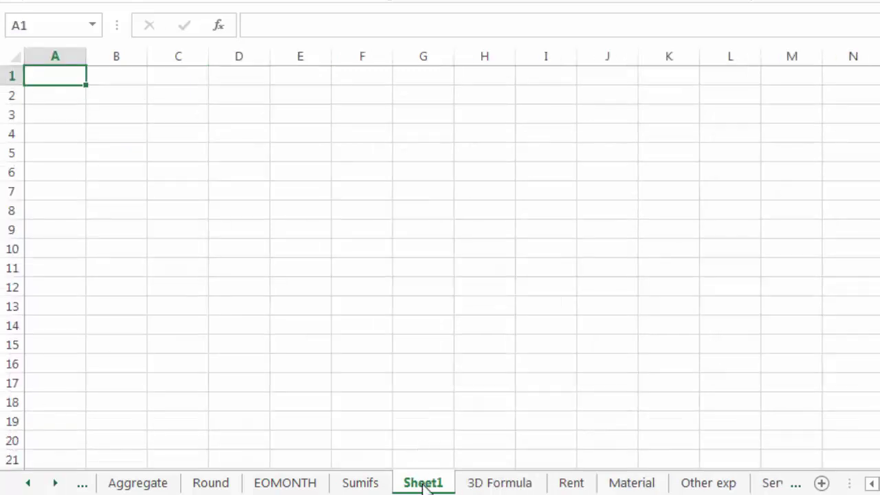
double_click(423, 483)
text(Mix)
key(BackSpace)
text(sc exp)
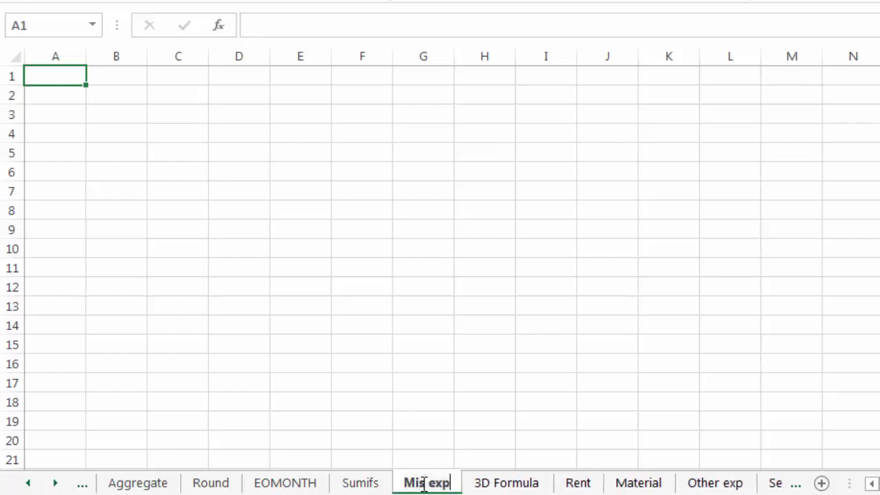
key(Return)
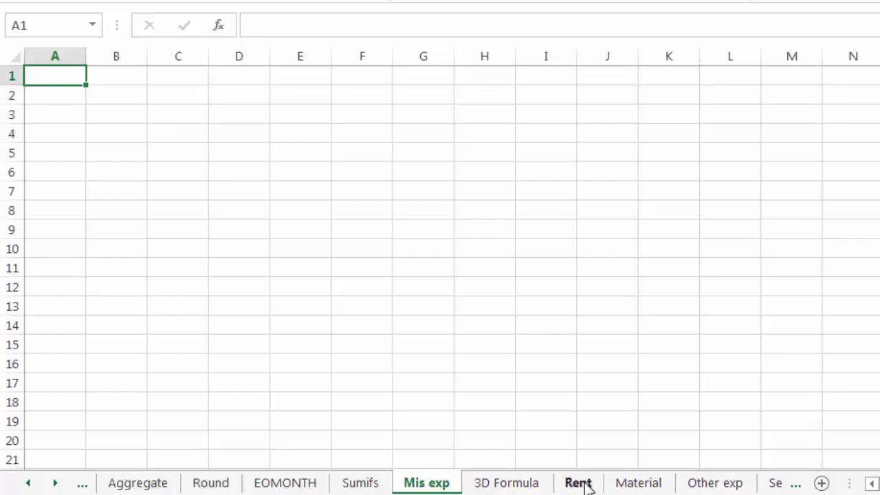
Copy the Rent table A3:C7 and paste it at A3 on Mis exp
click(584, 484)
mouse_move(53, 115)
mouse_down()
mouse_move(180, 204)
mouse_move(186, 192)
mouse_up()
key(ctrl+c)
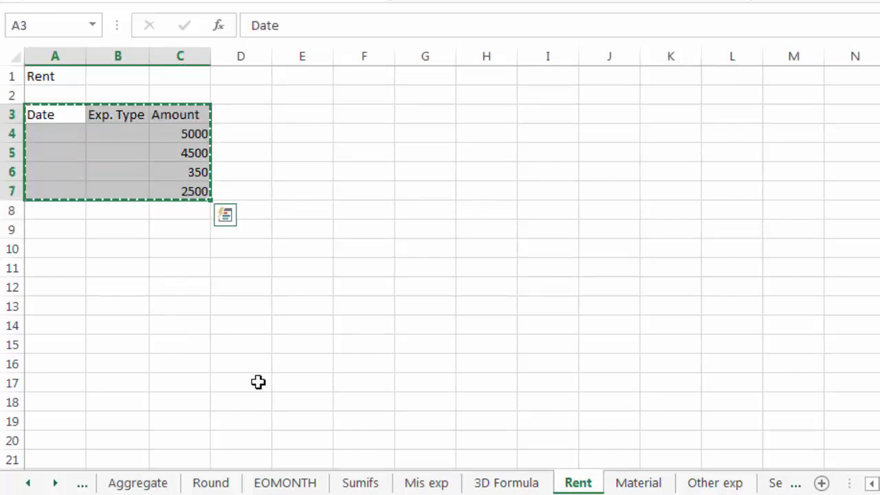
click(336, 320)
click(428, 483)
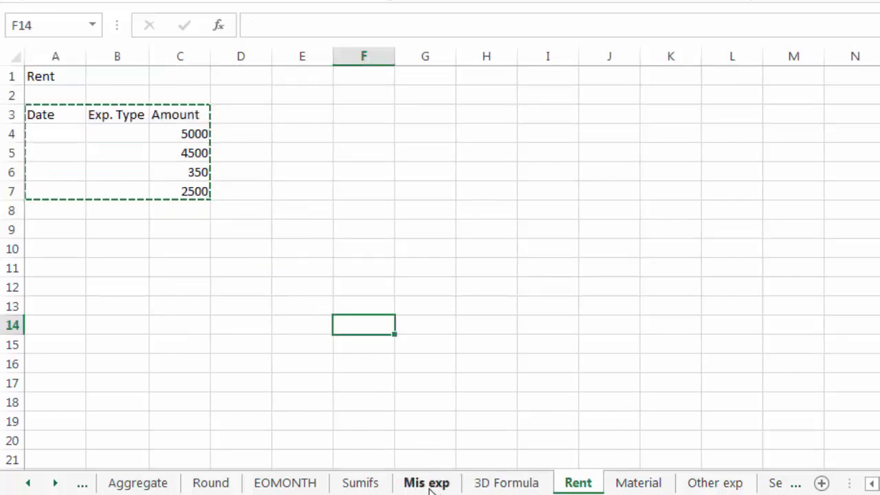
click(46, 114)
key(ctrl+v)
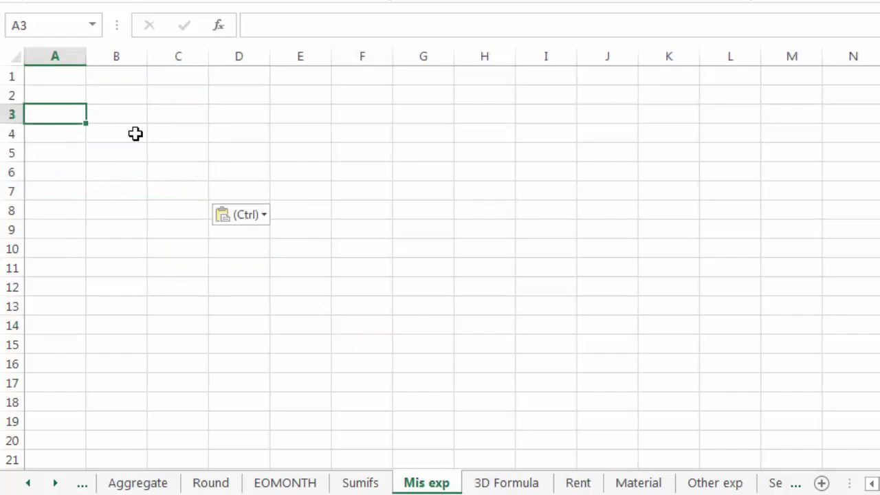
Change the four Mis exp amounts in C4:C7 to 1000 each
click(181, 136)
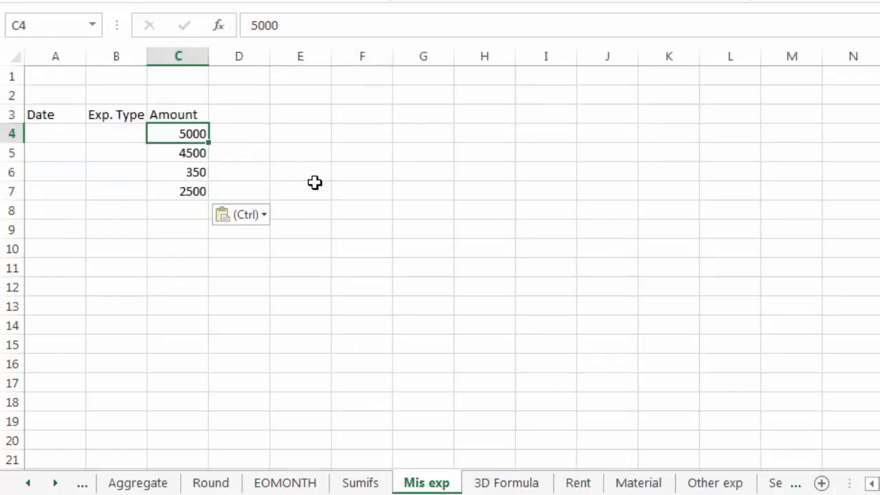
text(1)
key(Return)
text(1000)
key(Return)
text(10)
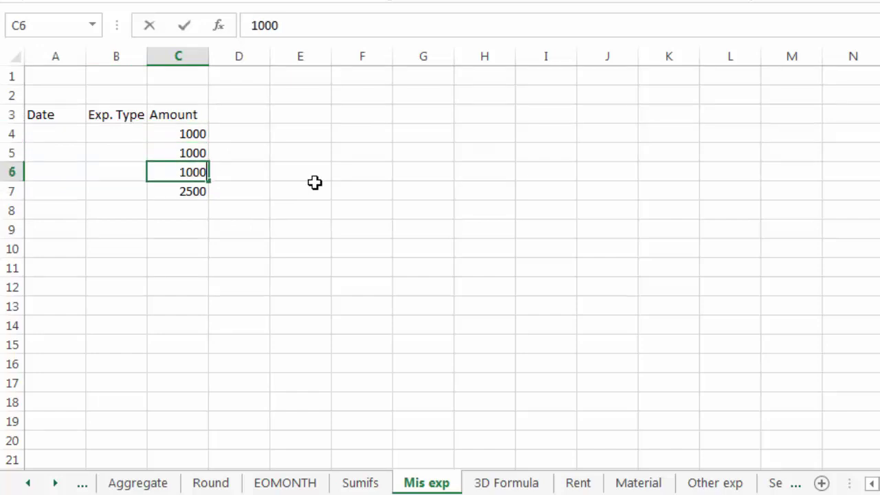
key(Return)
text(10)
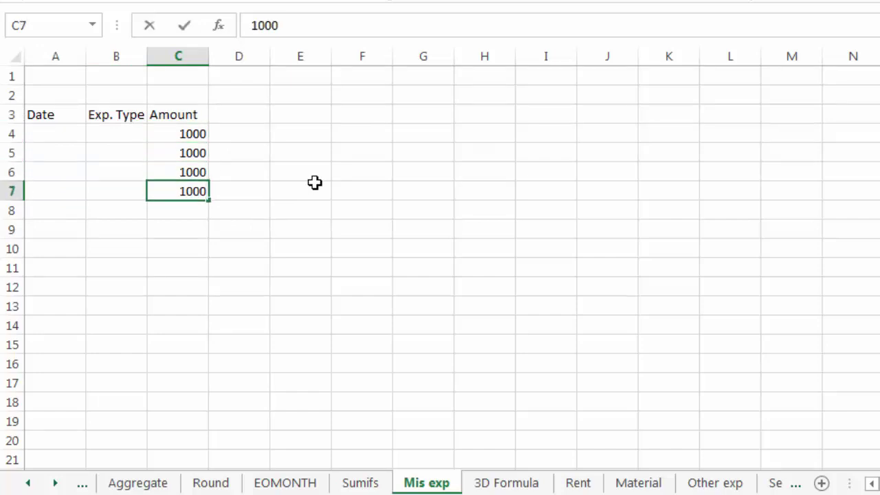
key(Return)
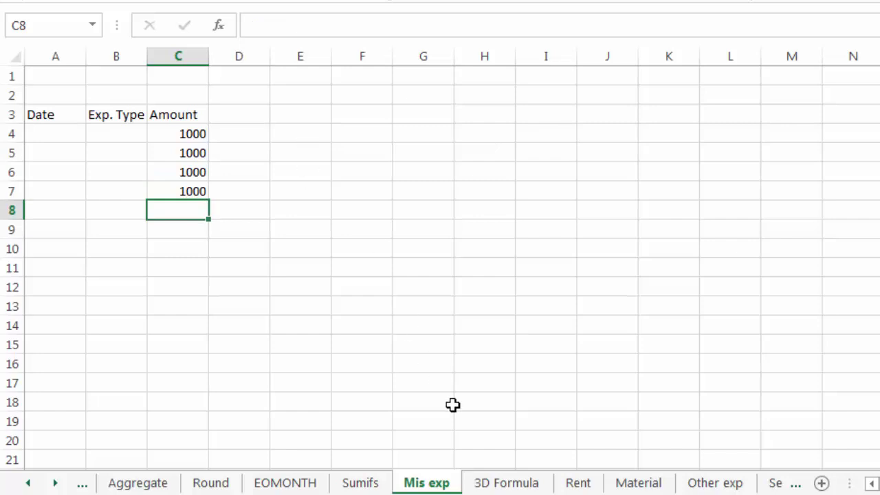
click(491, 482)
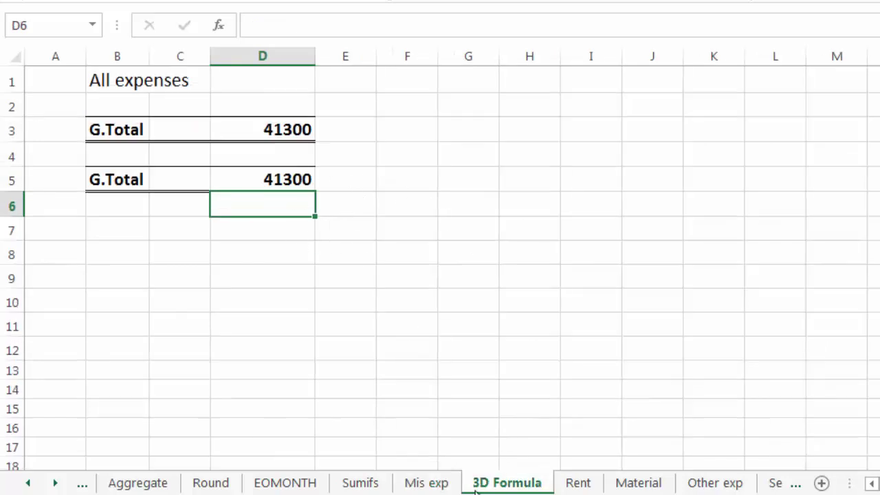
Move the Mis exp sheet between Rent and Material so the second G.Total becomes 45300
click(421, 484)
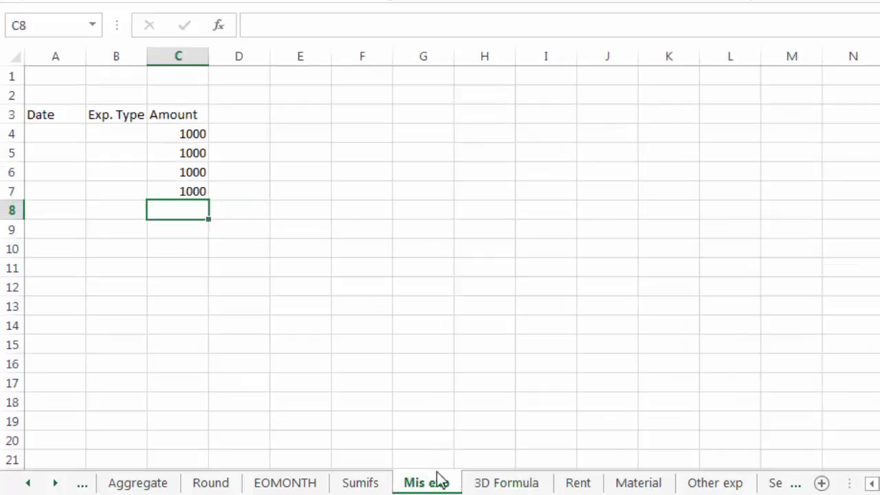
drag(429, 485, 613, 472)
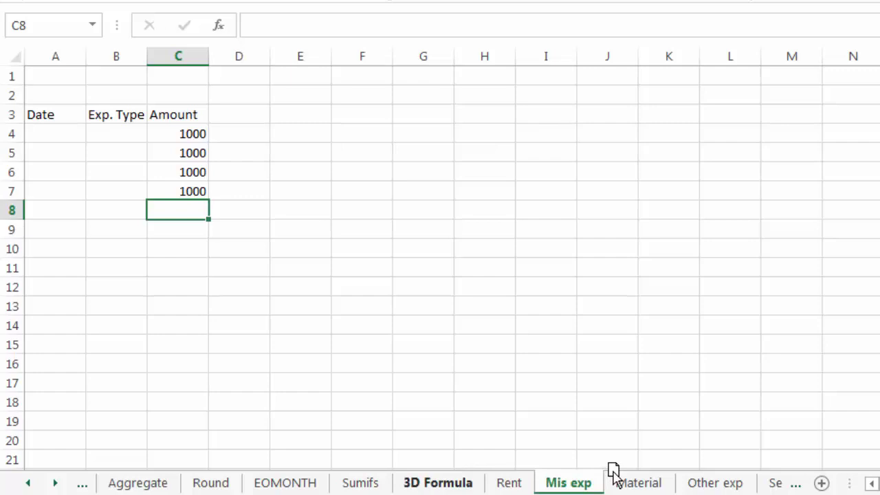
click(444, 483)
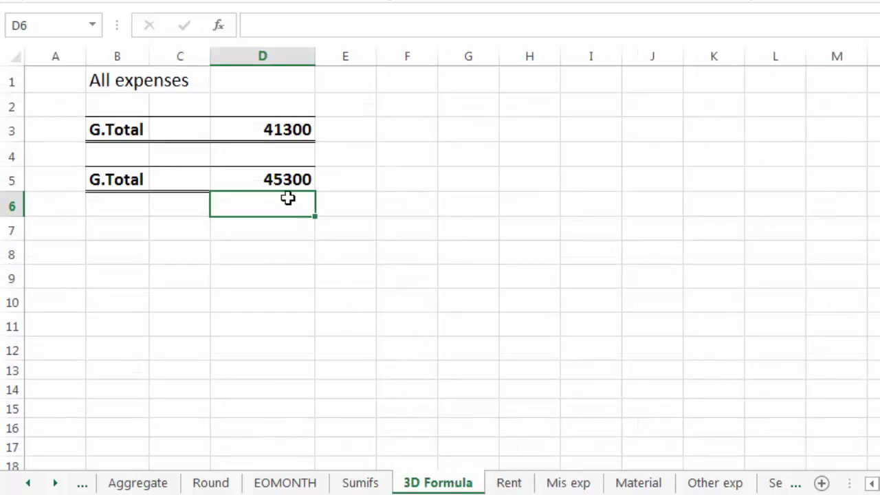
click(335, 180)
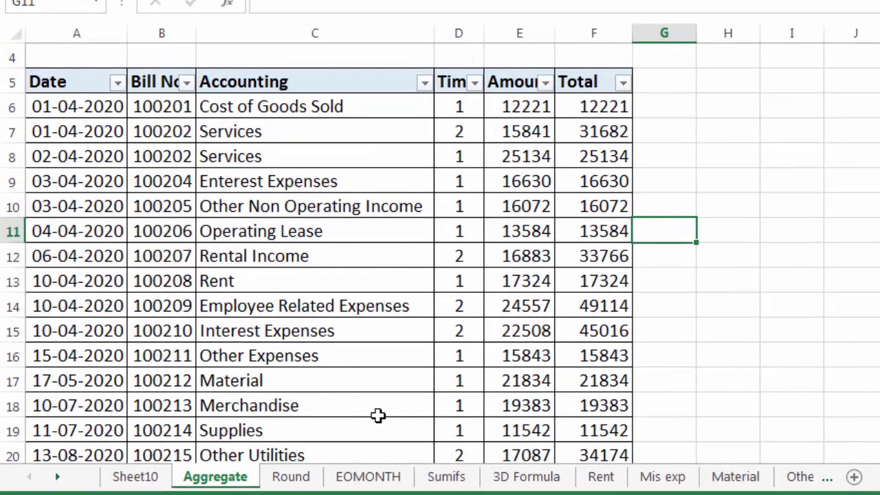
Inspect bill numbers and Accounting entries in rows 6 to 8 of the Aggregate table
click(159, 107)
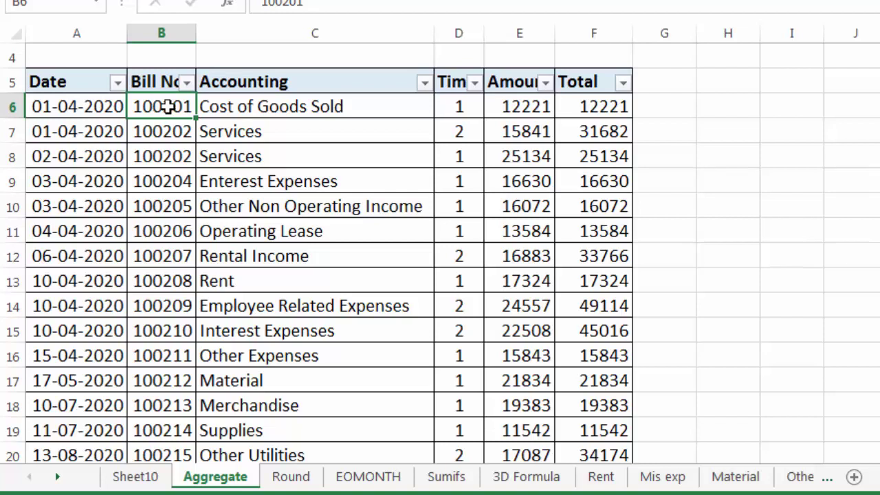
click(220, 108)
click(244, 159)
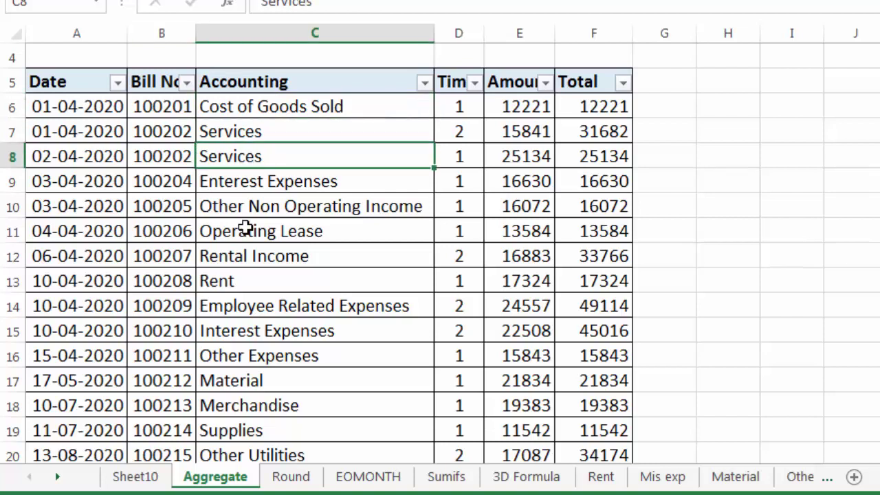
click(162, 110)
click(261, 109)
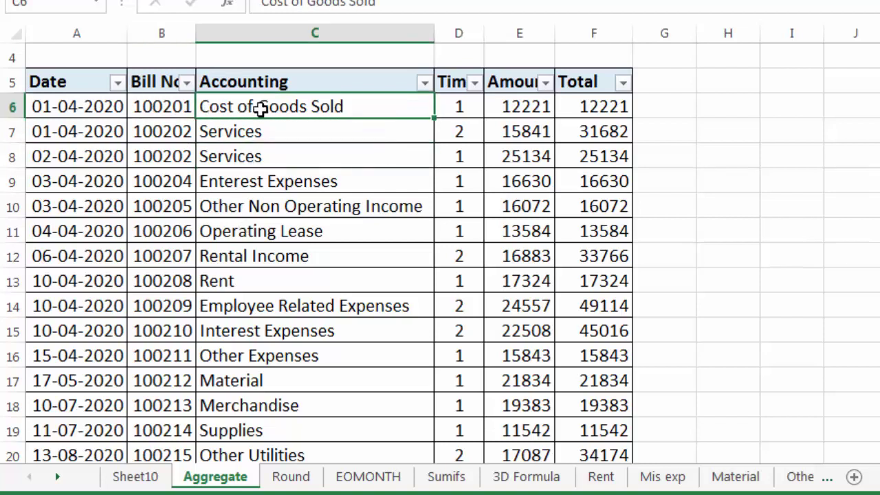
click(173, 134)
click(229, 132)
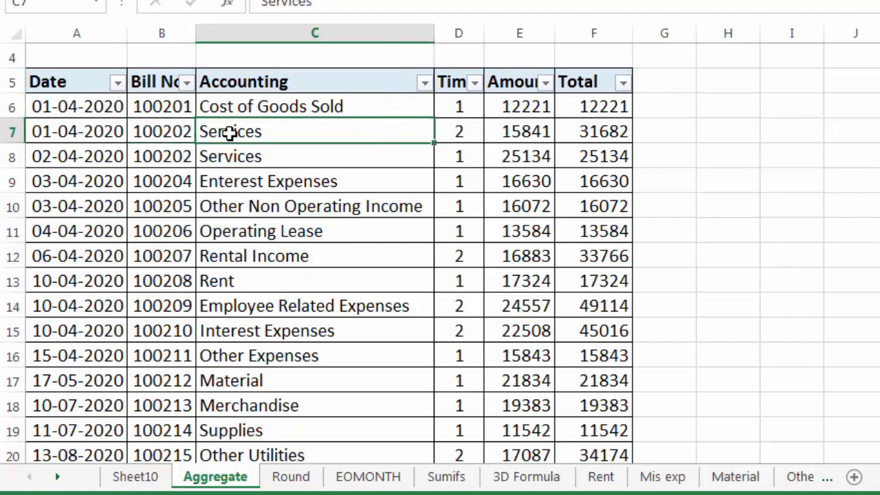
click(150, 134)
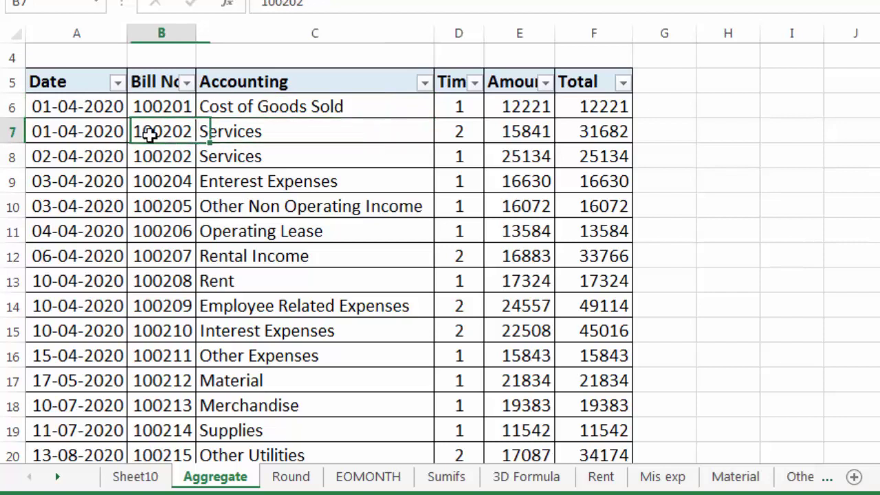
click(231, 133)
click(168, 158)
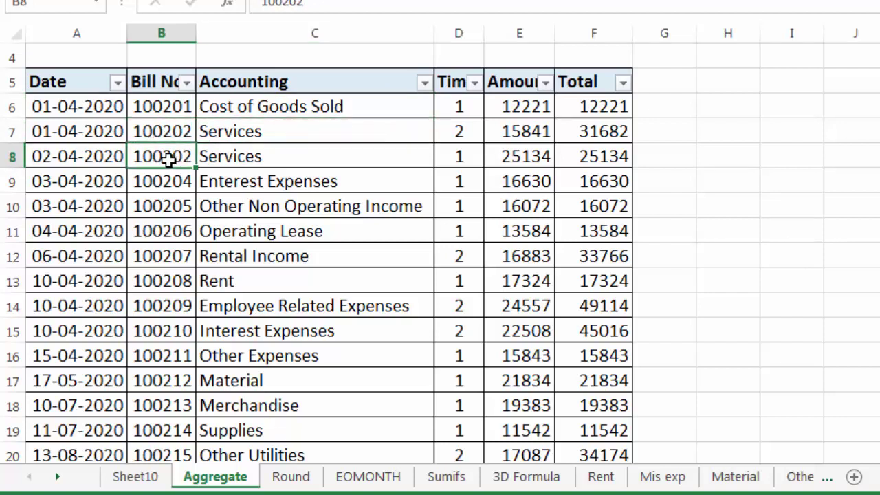
click(227, 161)
Inspect the lower rows 21 to 26 of the billing table
scroll(228, 169, down, 2)
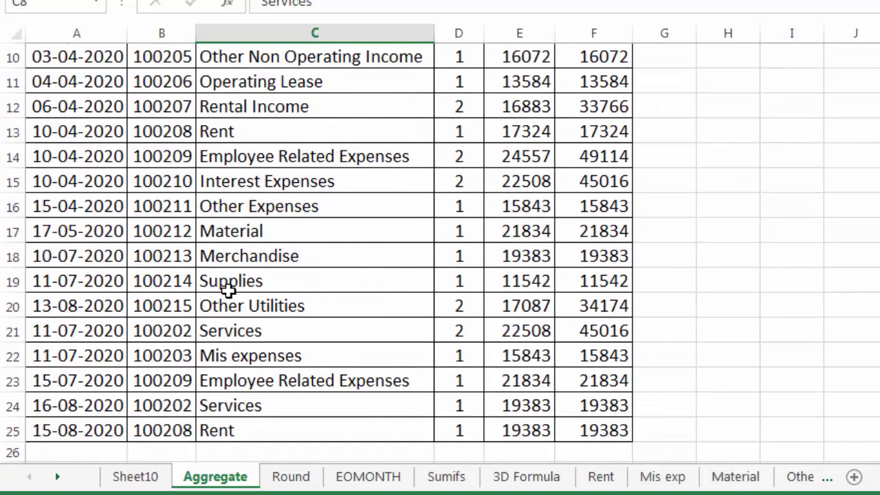
click(236, 332)
double_click(173, 332)
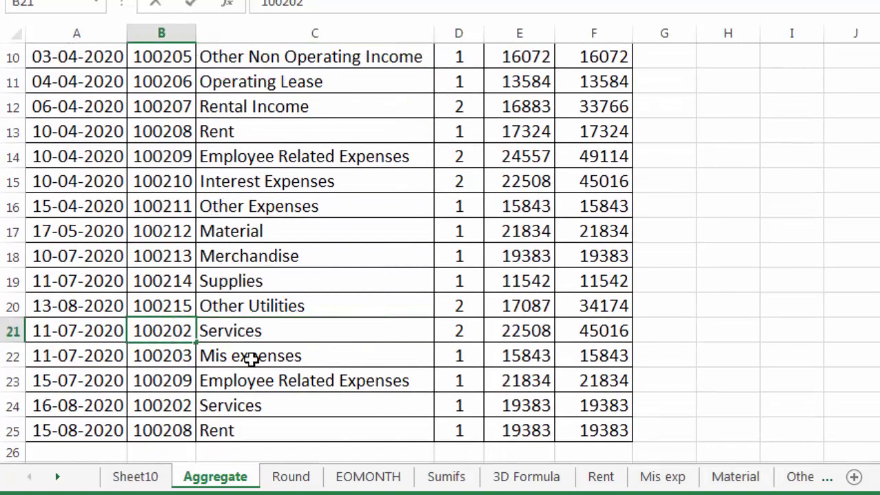
click(248, 344)
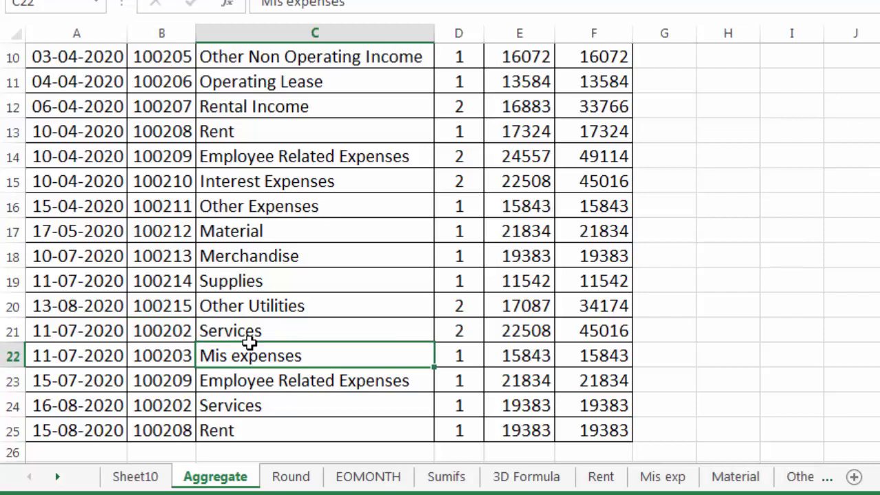
click(161, 453)
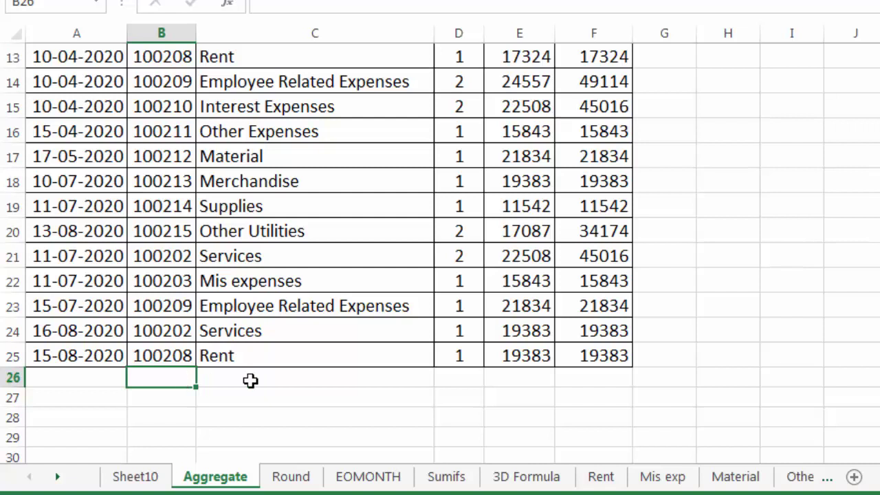
Clear the Accounting entries in C6:C25
scroll(250, 380, up, 2)
scroll(252, 382, up, 1)
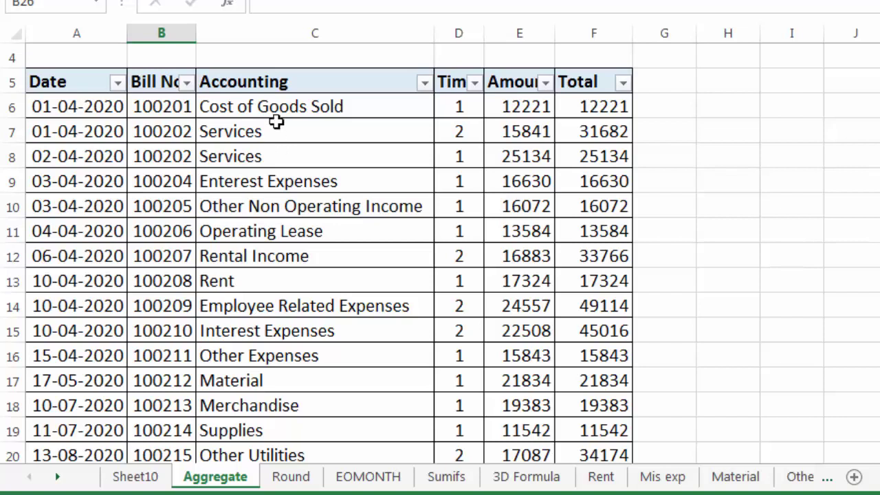
drag(290, 112, 301, 427)
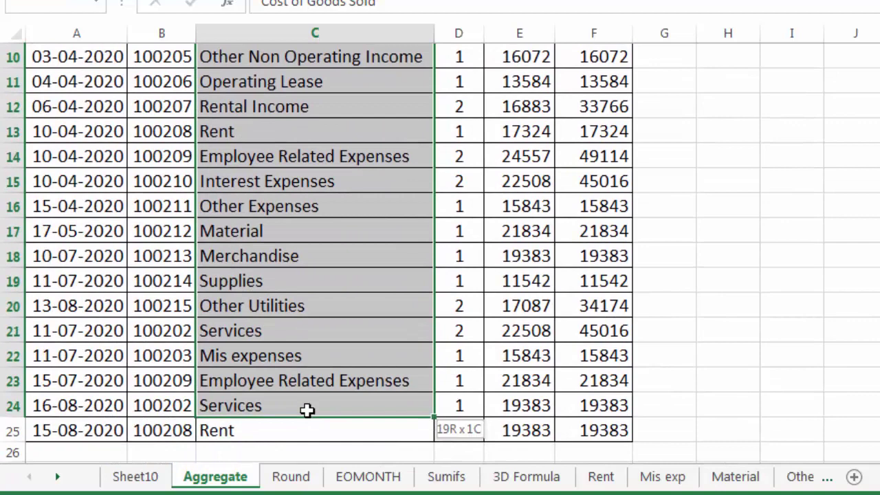
drag(301, 427, 306, 429)
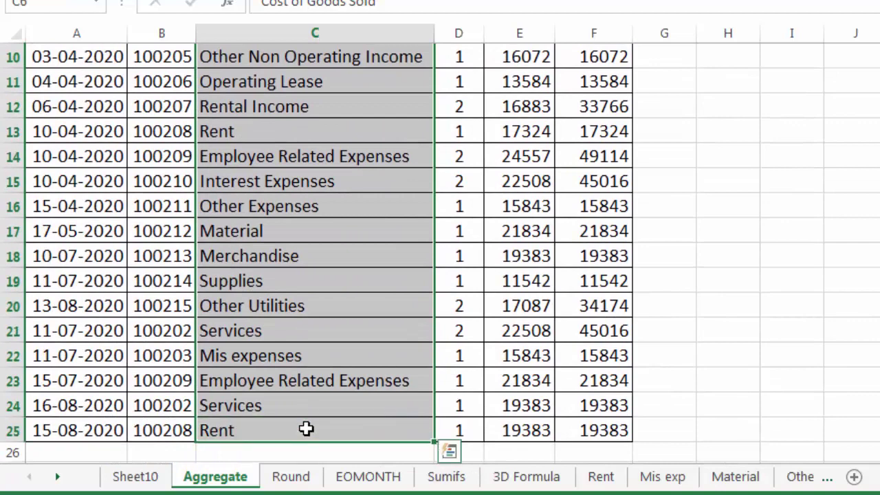
key(Delete)
scroll(291, 308, up, 3)
Compare bill number B6 on Aggregate with the bill list on Sheet10
click(167, 183)
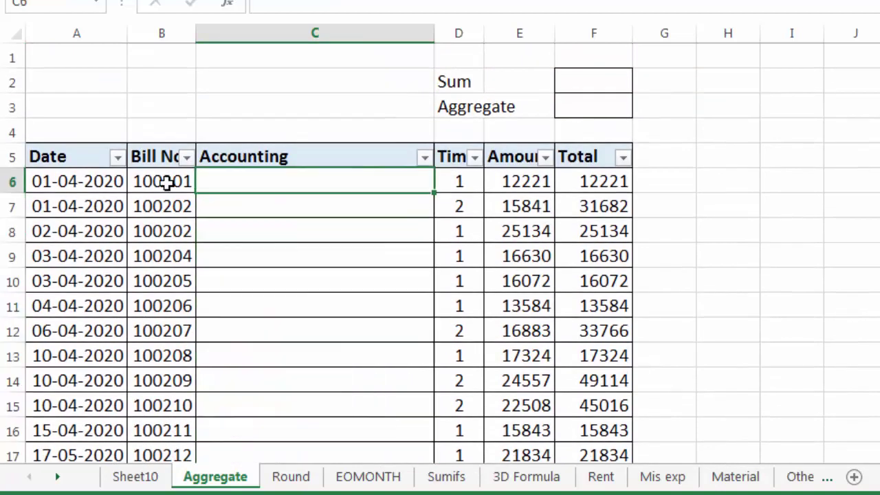
click(236, 186)
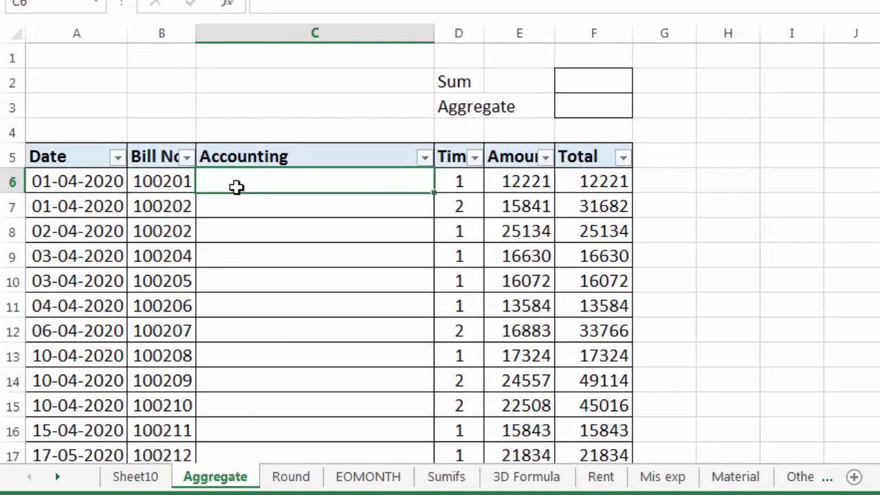
click(146, 477)
click(182, 178)
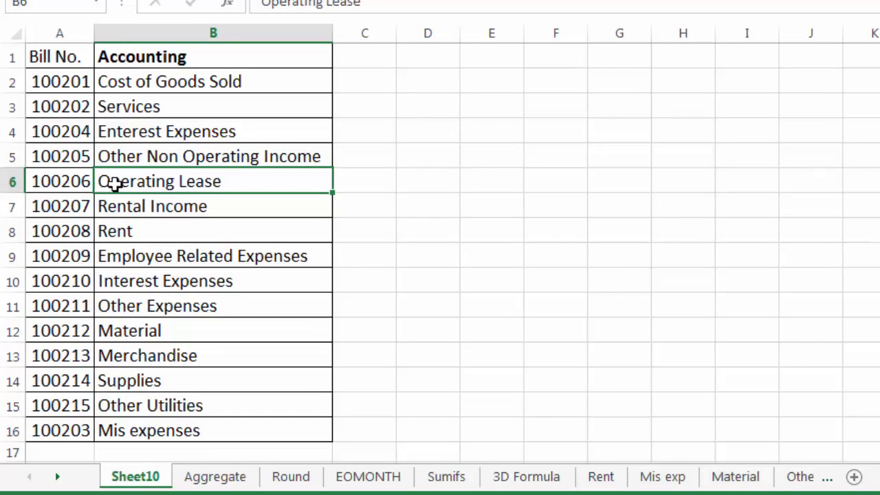
click(216, 477)
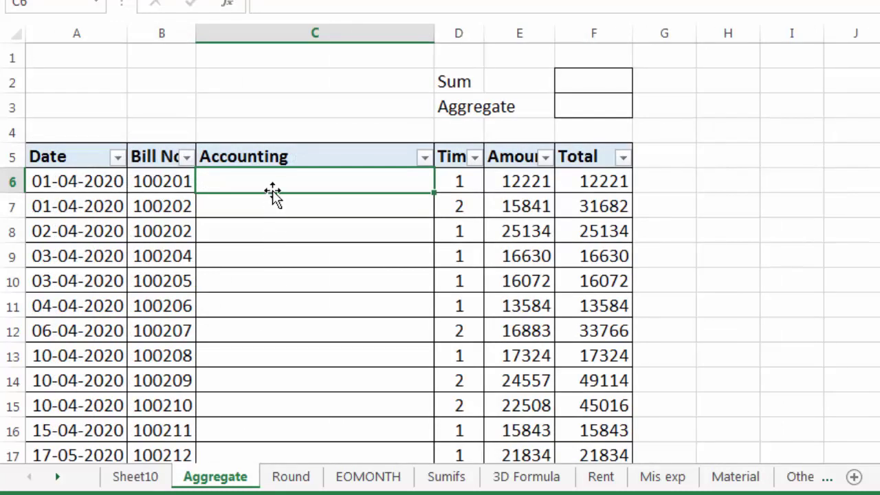
Enter =VLOOKUP(B6,Sheet10!$A$2:$B$16,2,0) in C6, returning Cost of Goods Sold
text(=)
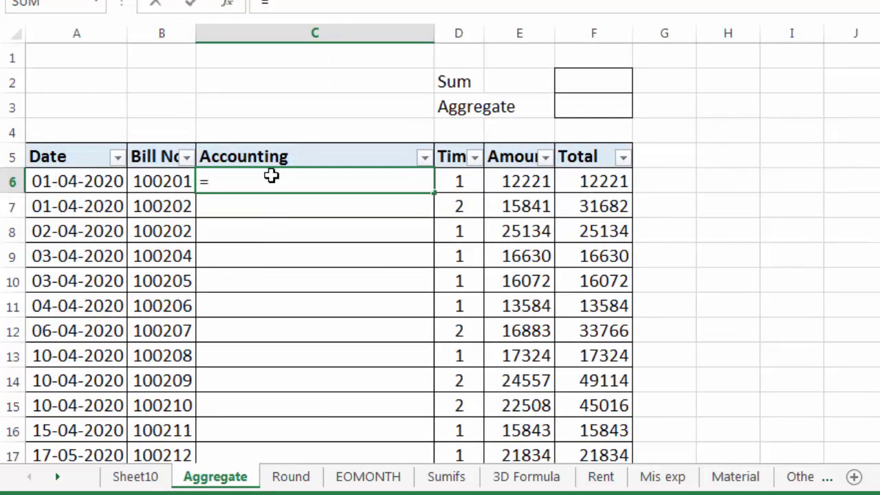
text(vlooku)
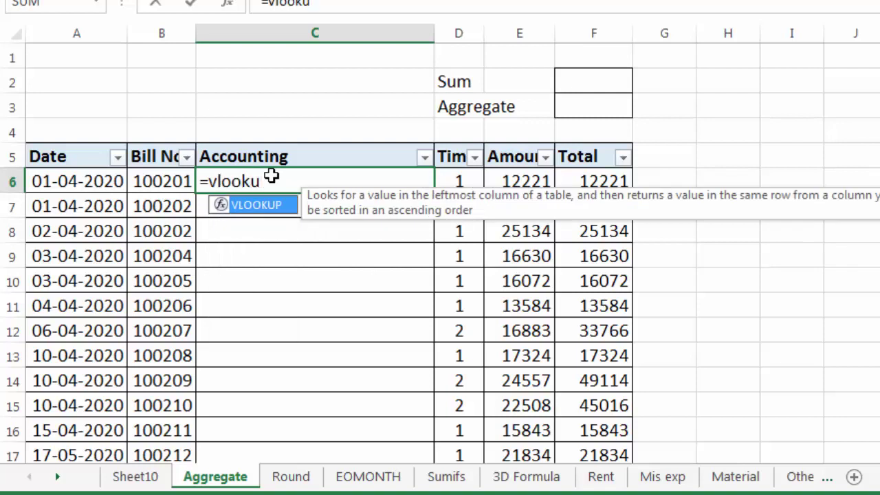
text(p()
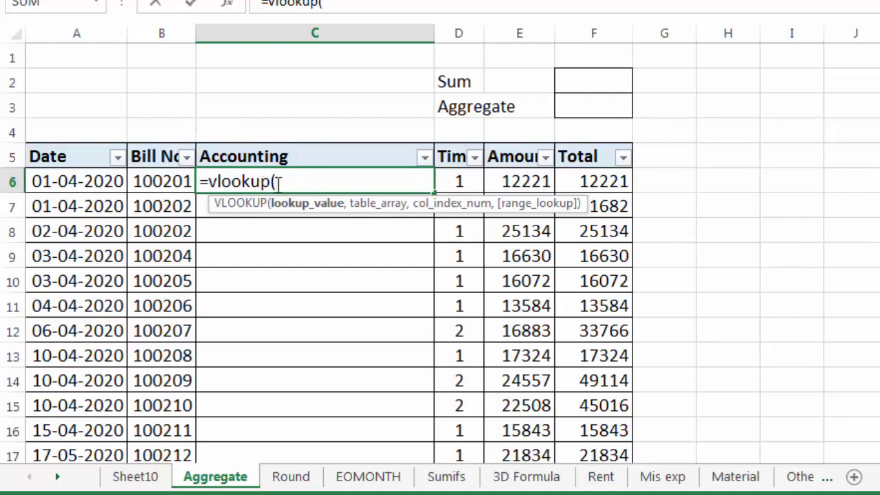
click(143, 183)
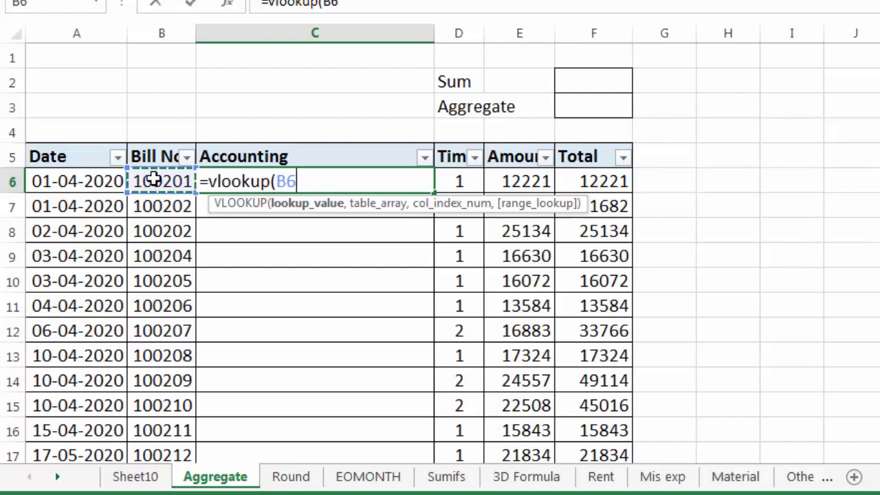
text(,)
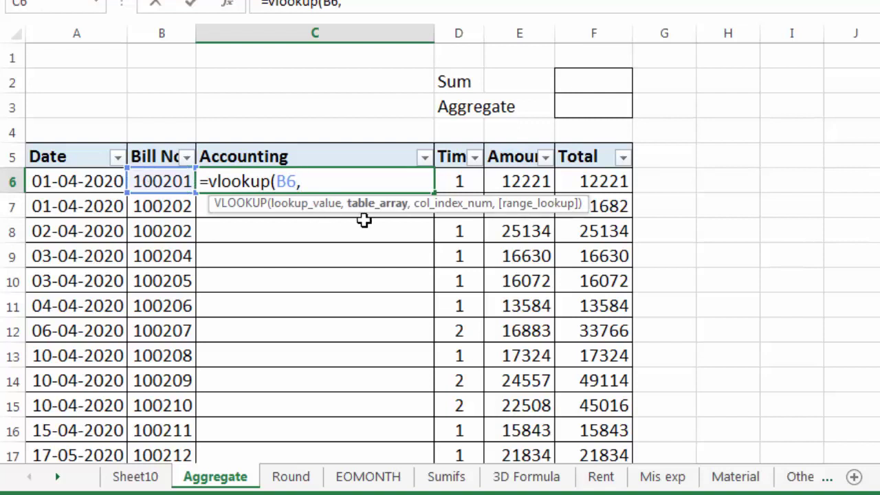
click(131, 487)
click(118, 117)
drag(118, 117, 306, 451)
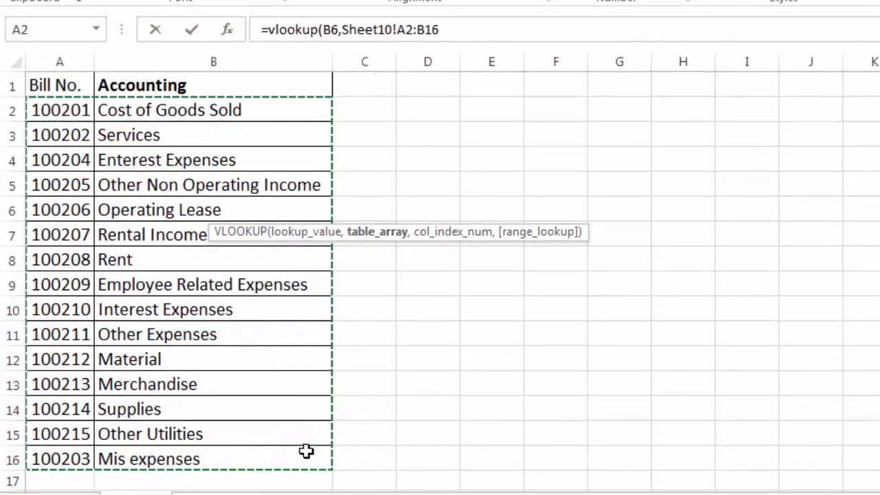
key(F4)
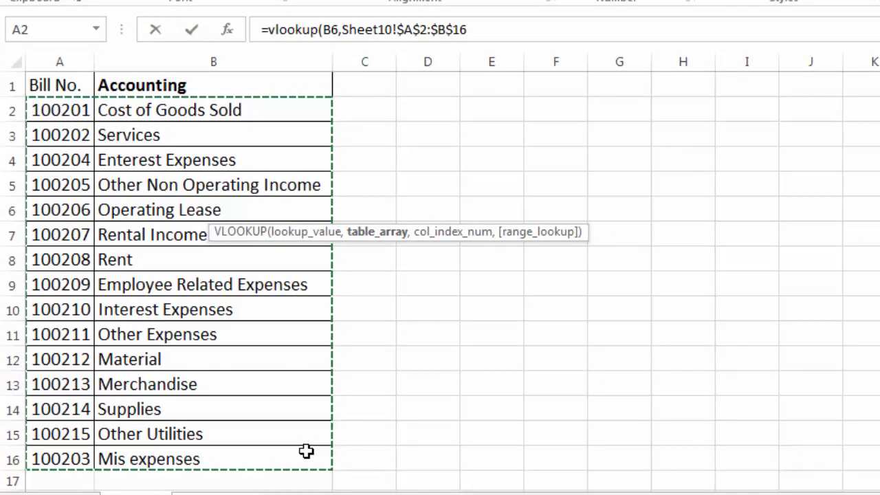
text(,)
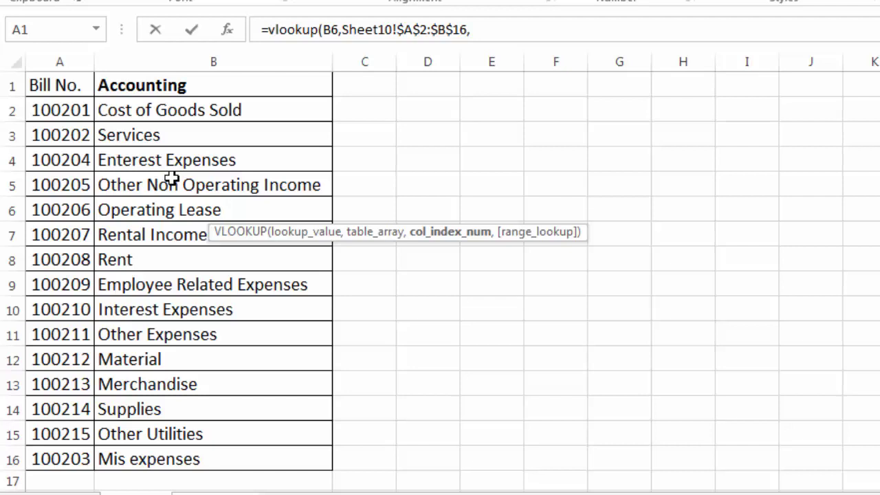
text(2,0)
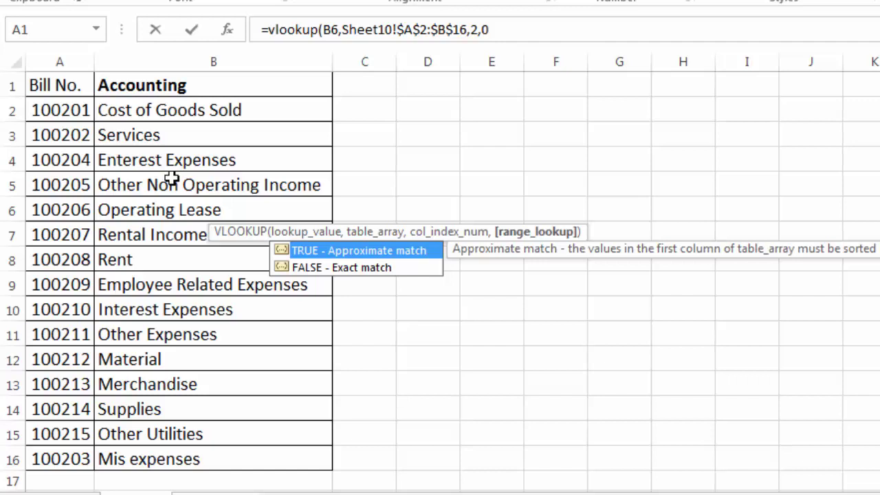
text())
key(Return)
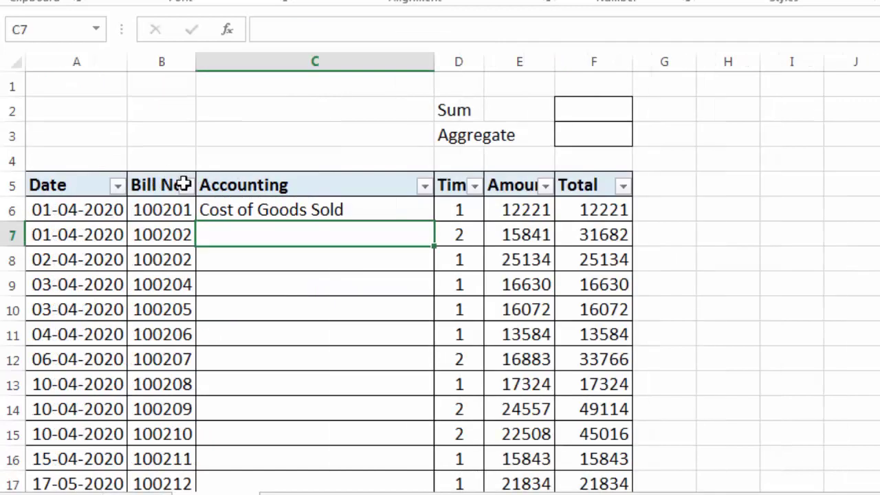
double_click(255, 210)
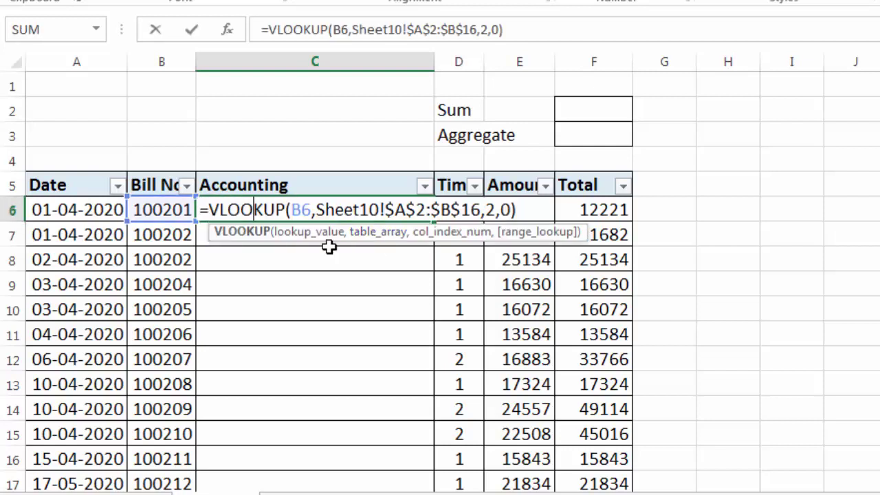
key(Escape)
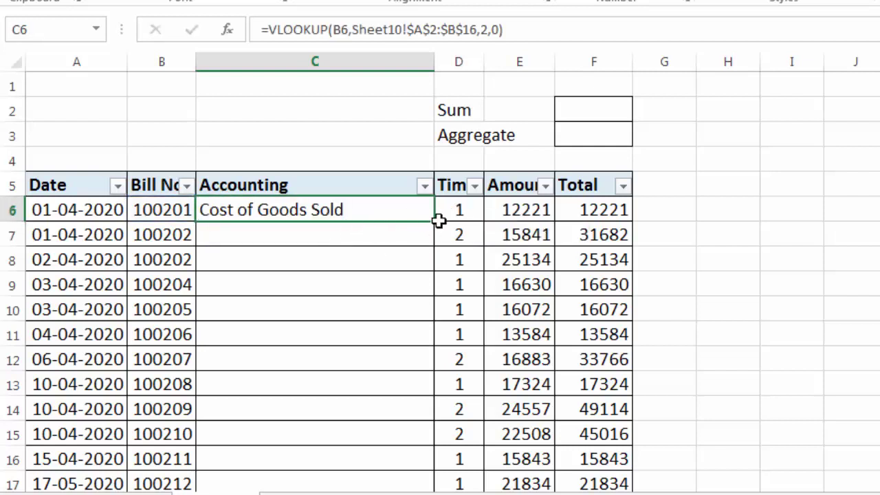
Fill the C6 VLOOKUP down to C25
drag(430, 264, 356, 415)
scroll(359, 419, down, 2)
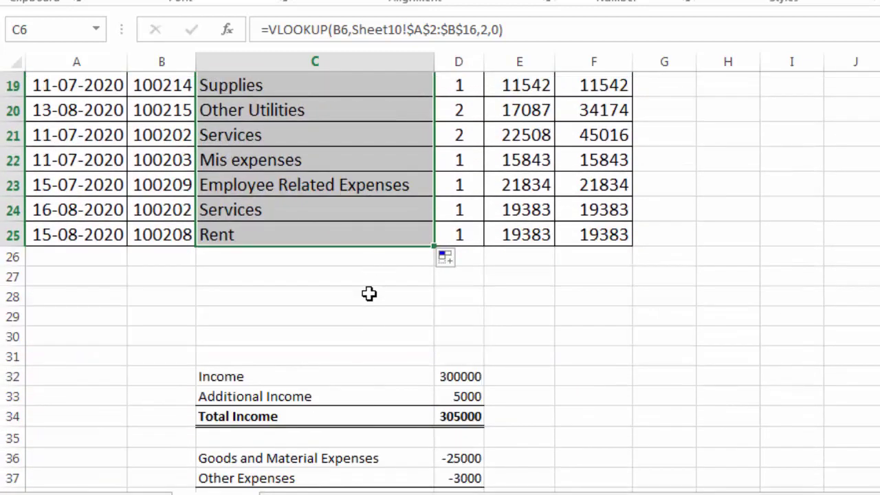
click(368, 284)
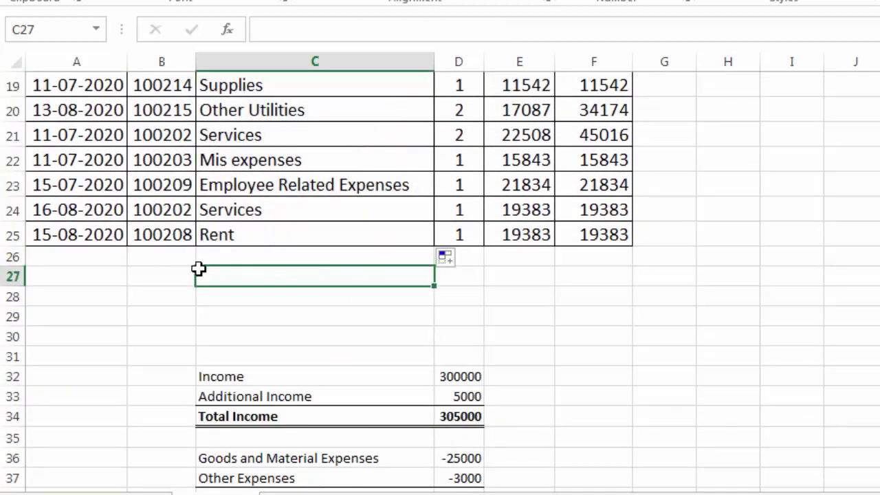
click(163, 257)
scroll(193, 269, up, 1)
scroll(193, 269, up, 2)
scroll(193, 269, up, 1)
scroll(193, 266, up, 1)
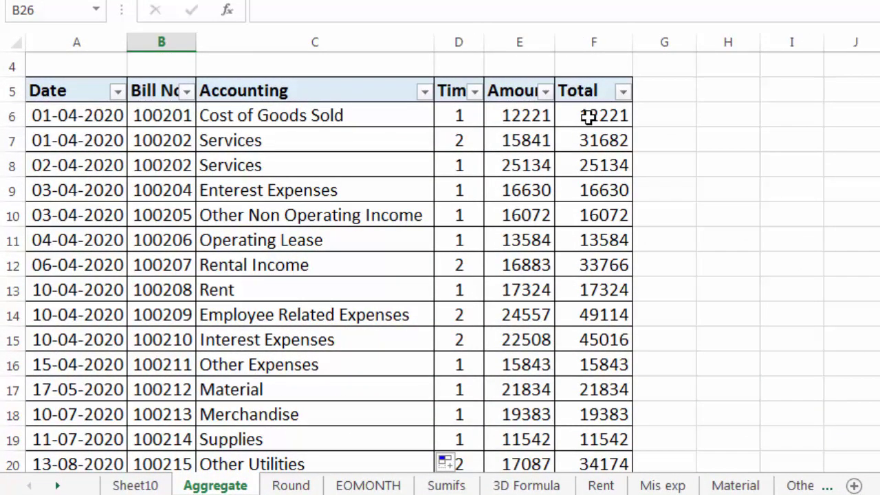
Check the =E6*D6 formula in the Total cell F6
drag(589, 116, 605, 292)
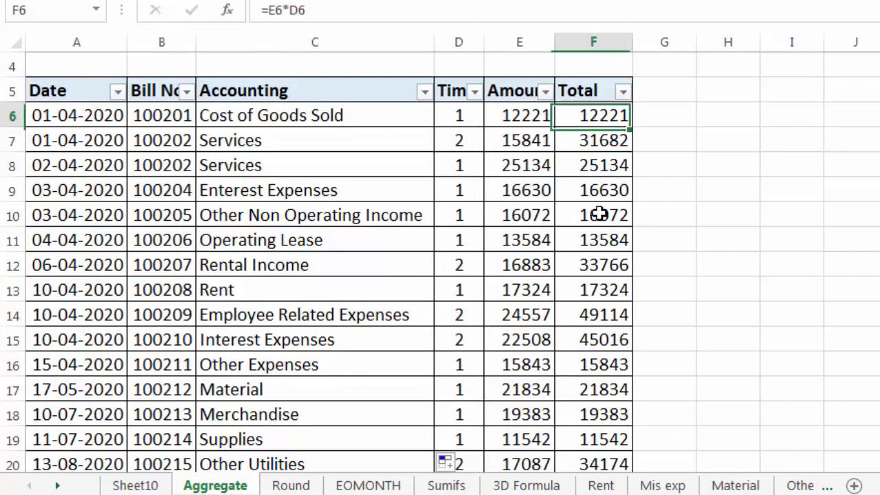
click(582, 121)
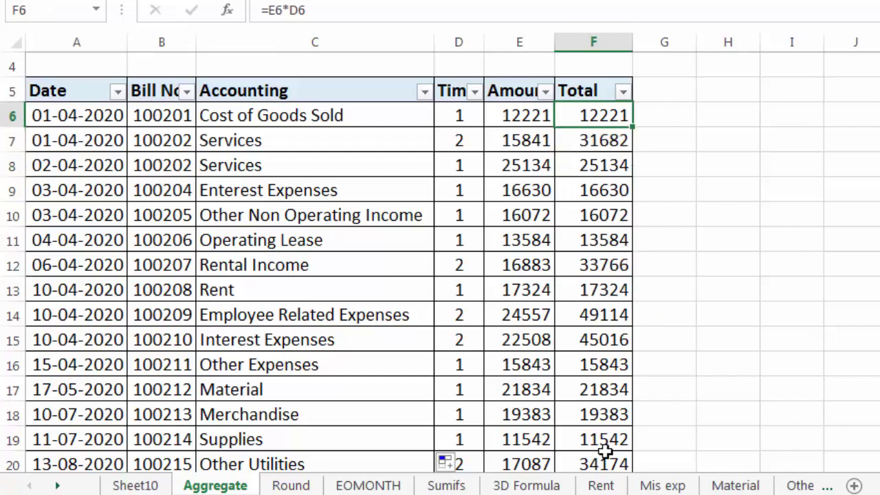
scroll(605, 451, down, 3)
scroll(605, 450, up, 4)
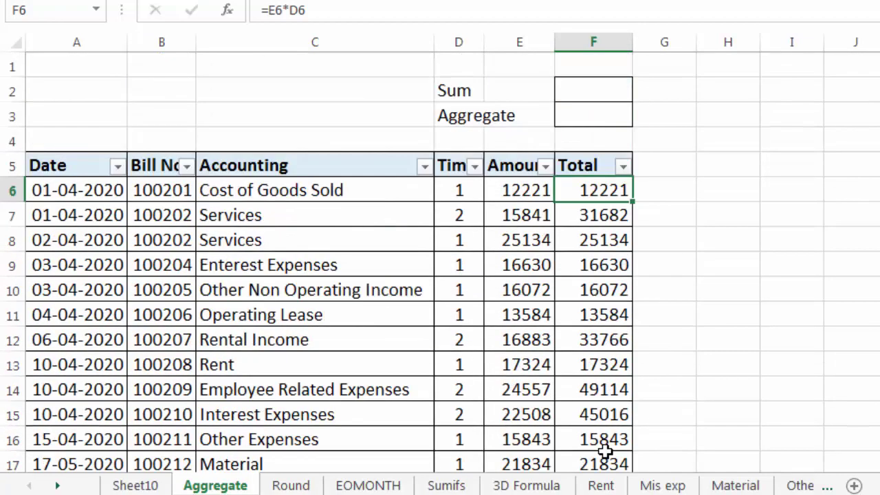
Enter a SUM over the Total column in F2
click(591, 88)
text(=sum()
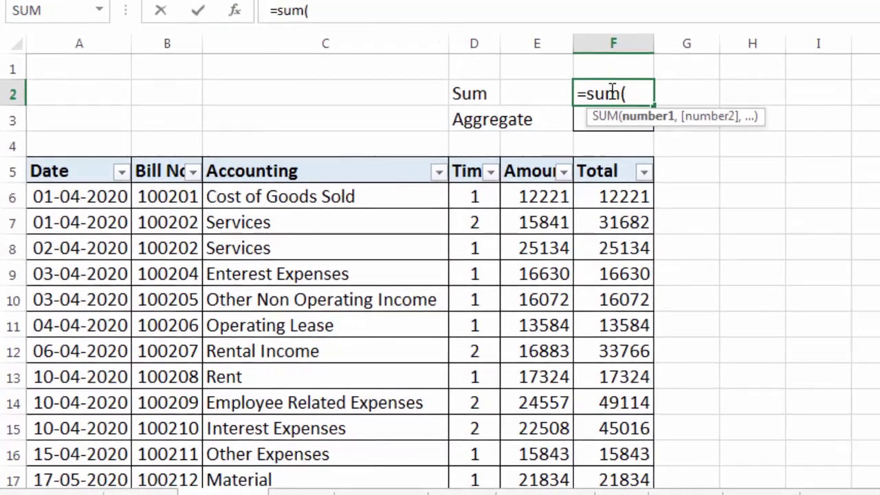
mouse_move(622, 196)
mouse_down()
mouse_move(663, 454)
mouse_move(631, 467)
mouse_up()
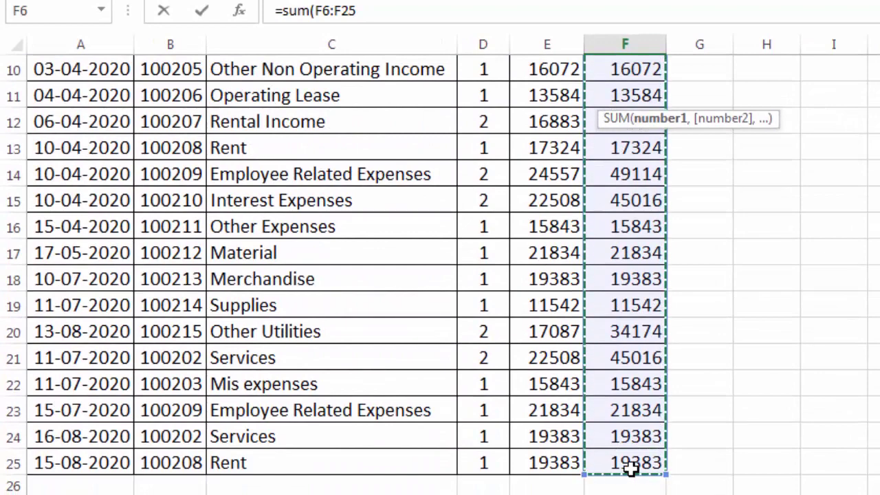
key(Return)
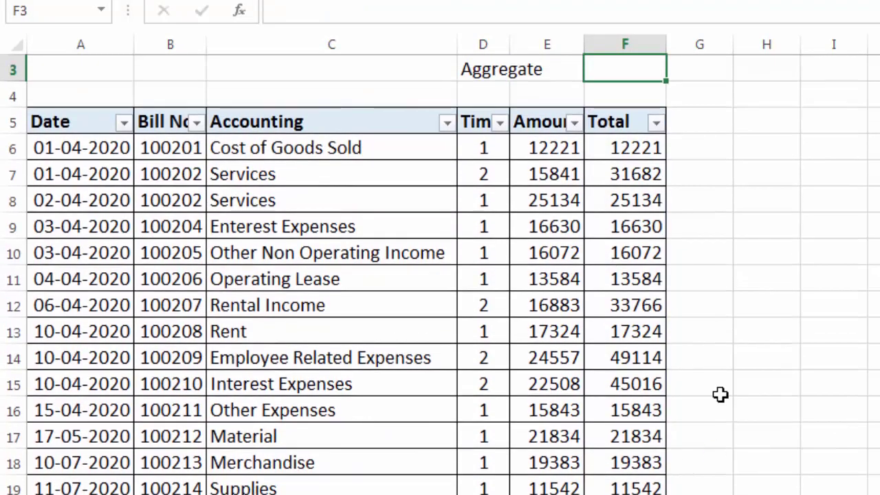
Re-enter =SUM(F6:F25) in F2 so it shows 484778
scroll(715, 322, up, 2)
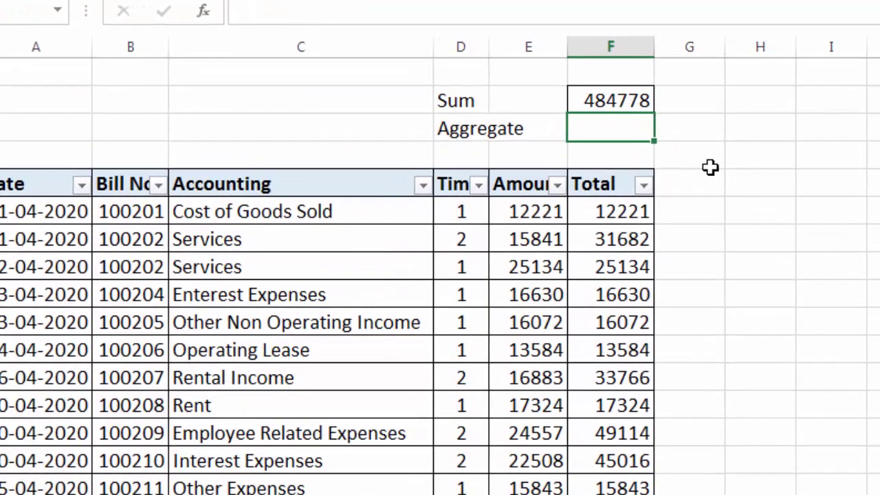
click(37, 153)
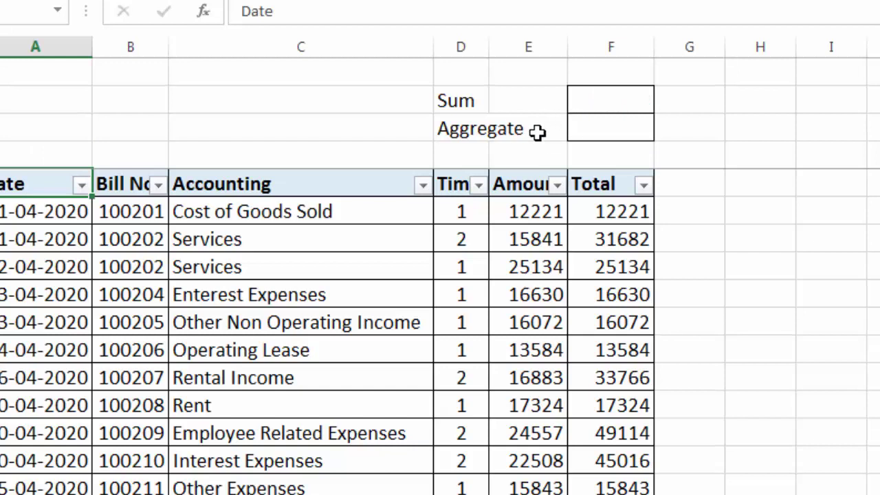
scroll(564, 257, down, 1)
scroll(564, 258, down, 2)
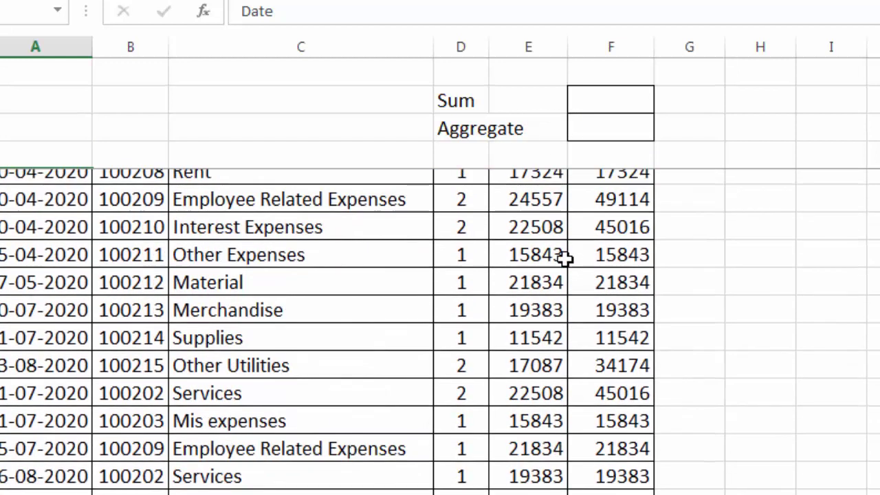
scroll(564, 258, up, 3)
scroll(564, 256, down, 3)
scroll(564, 256, up, 3)
scroll(564, 256, down, 1)
scroll(564, 255, up, 1)
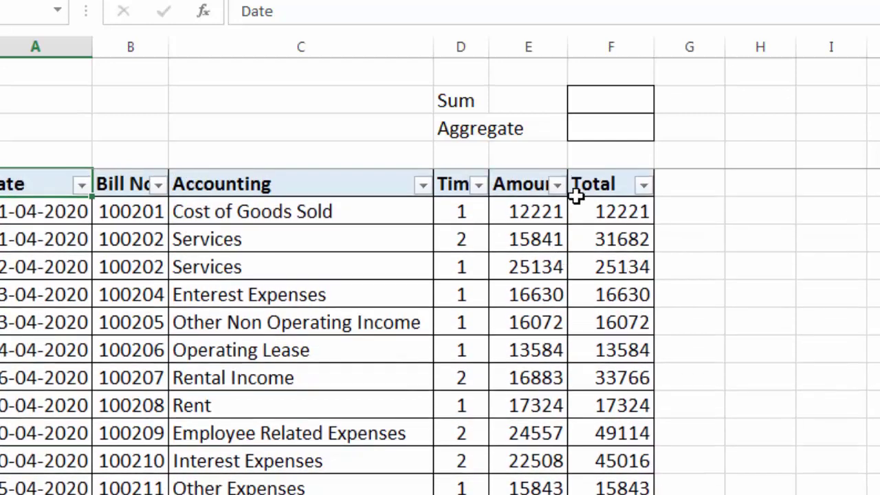
click(610, 100)
text(=)
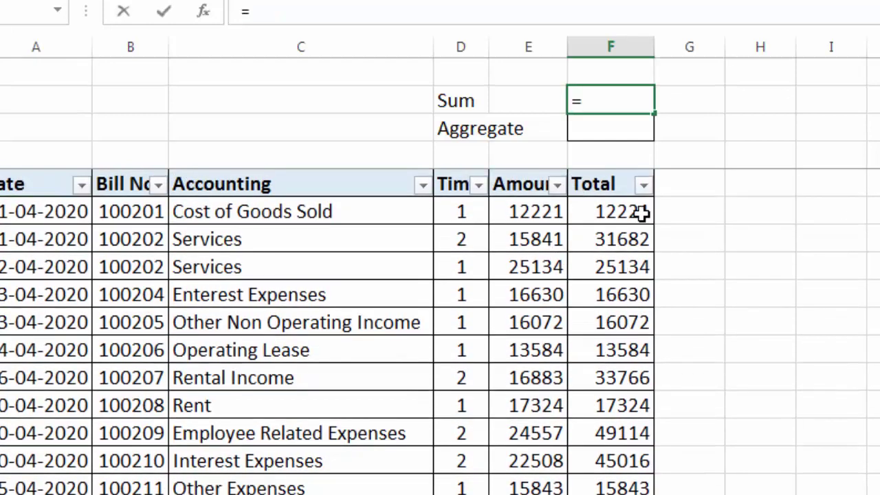
text(sum()
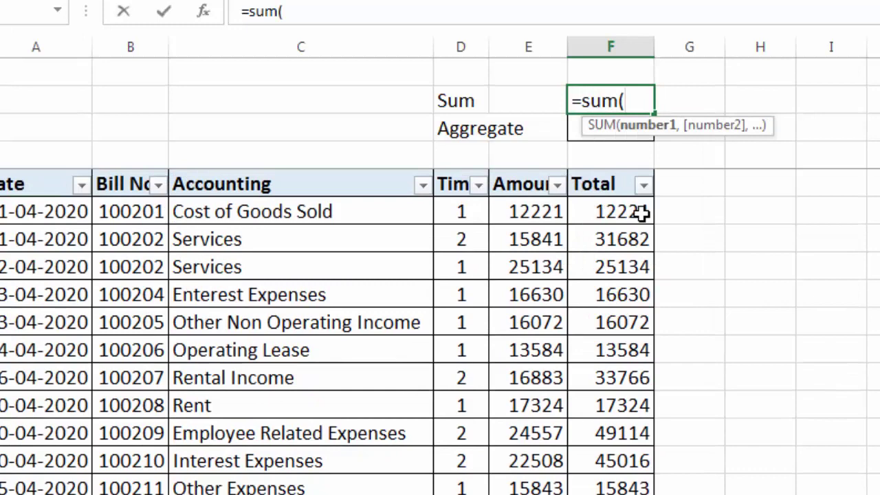
mouse_move(615, 207)
mouse_down()
mouse_move(639, 481)
mouse_move(608, 488)
mouse_up()
key(Return)
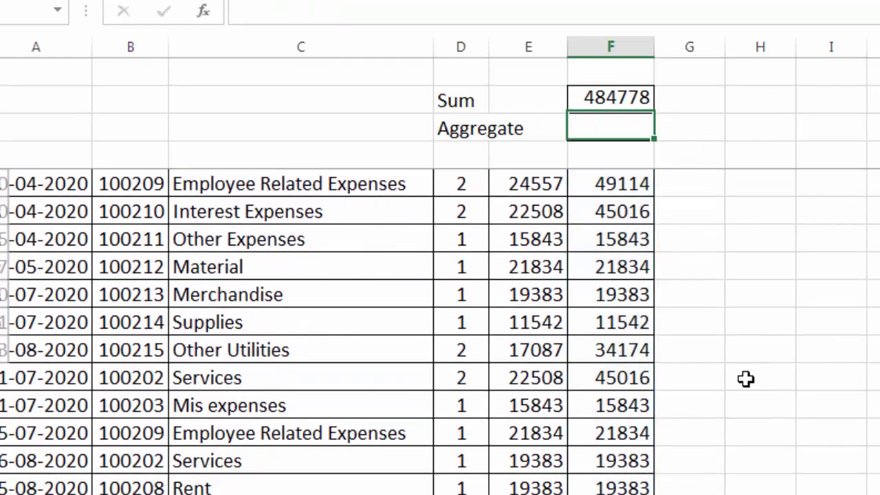
scroll(746, 378, up, 3)
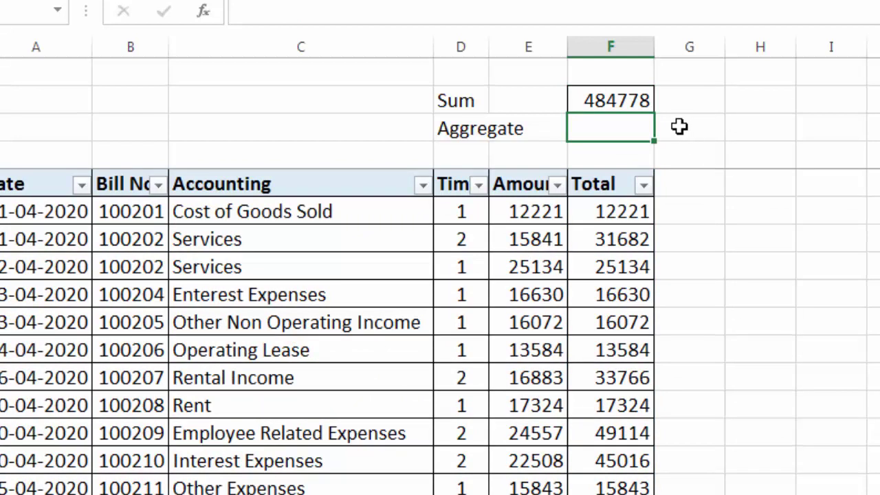
click(614, 103)
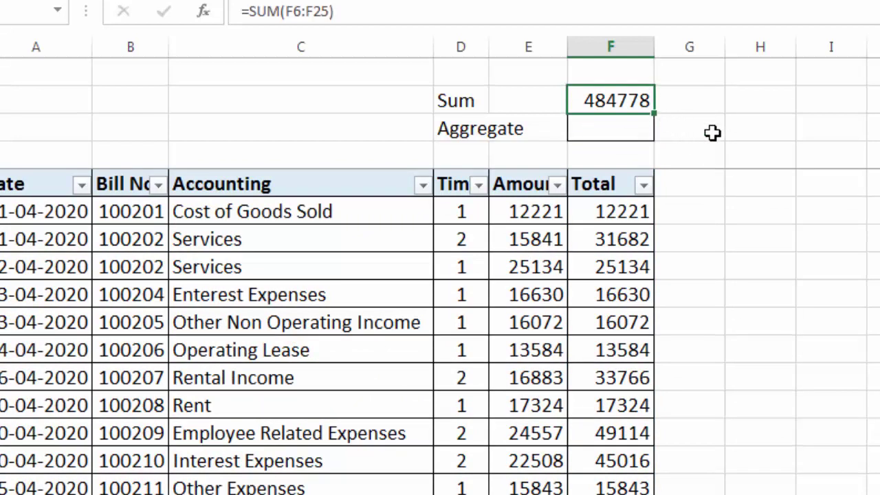
click(460, 265)
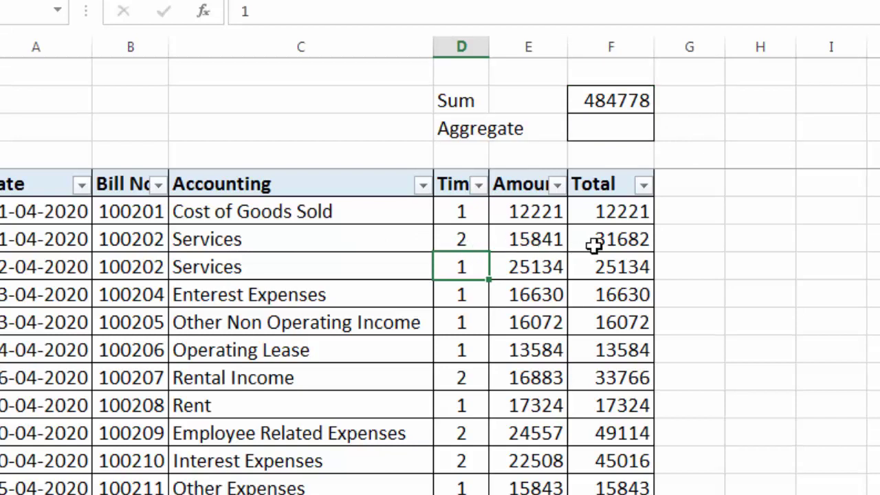
click(463, 245)
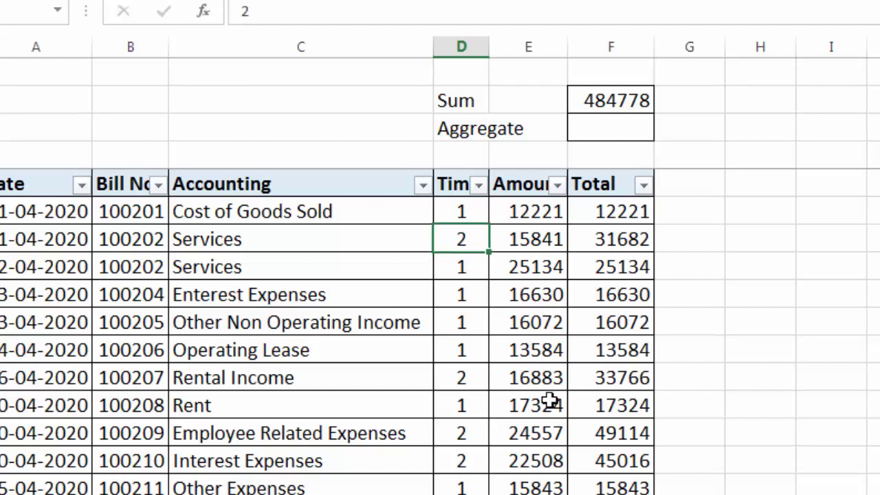
key(Delete)
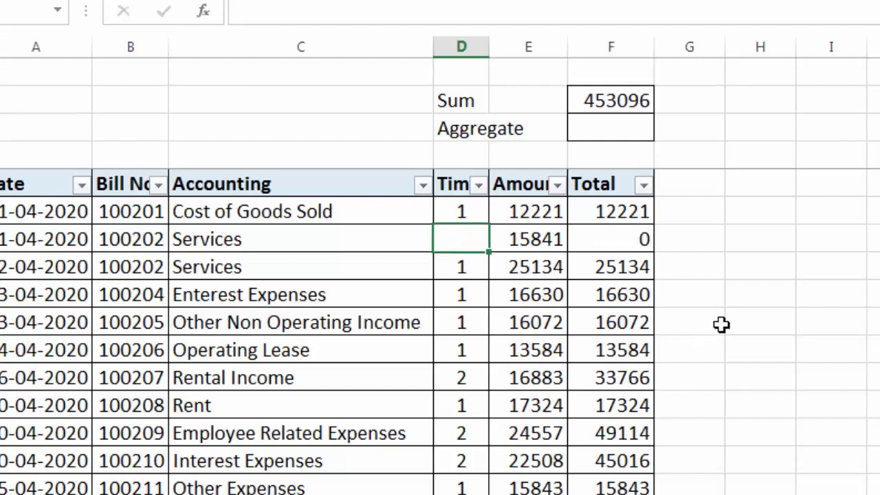
click(603, 237)
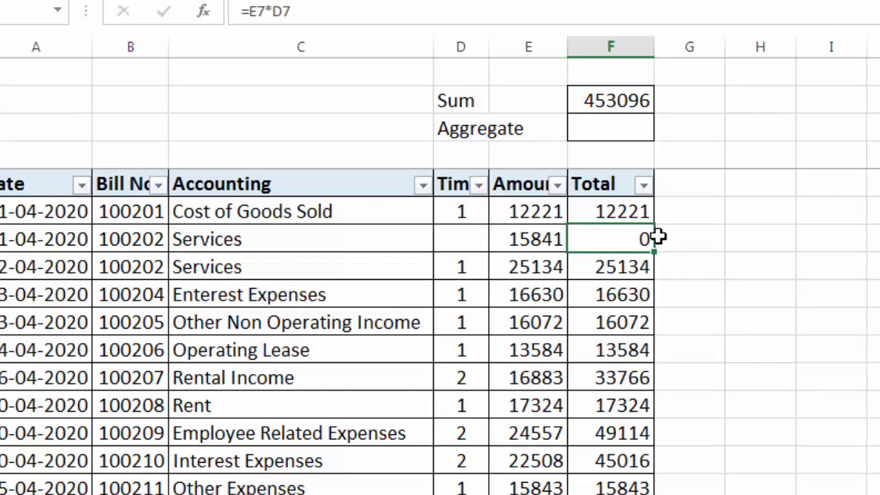
click(528, 325)
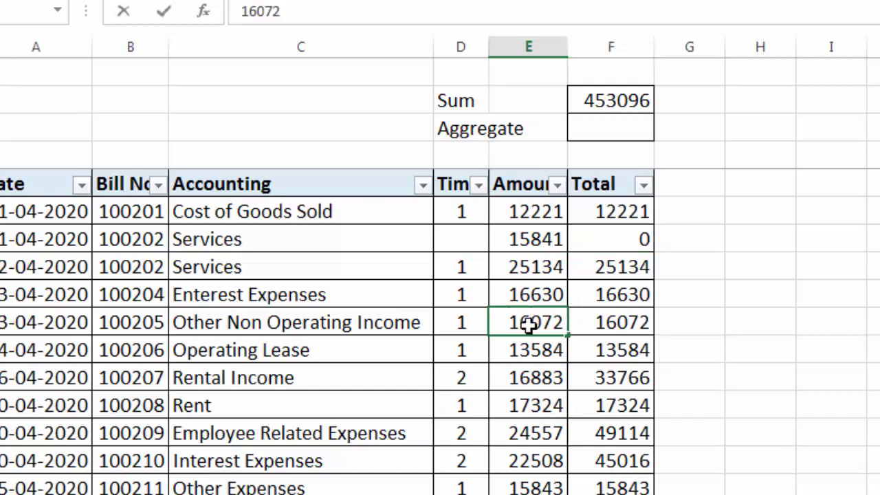
text(n)
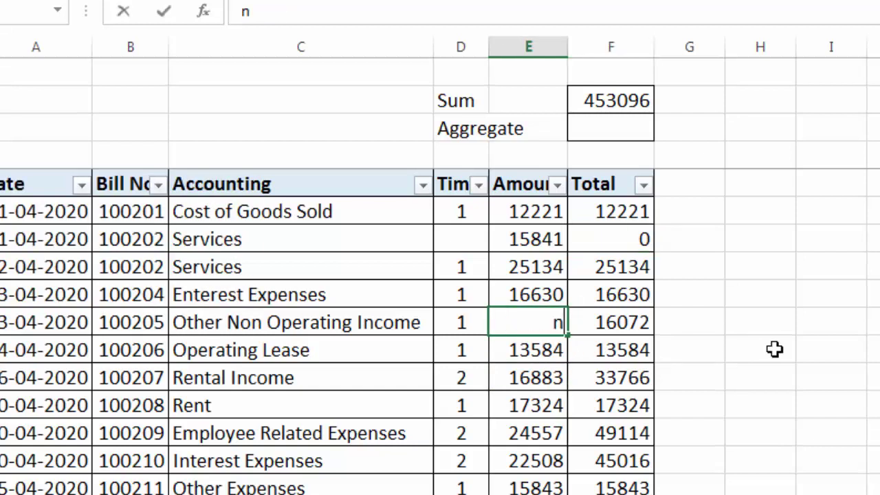
text(a)
key(Return)
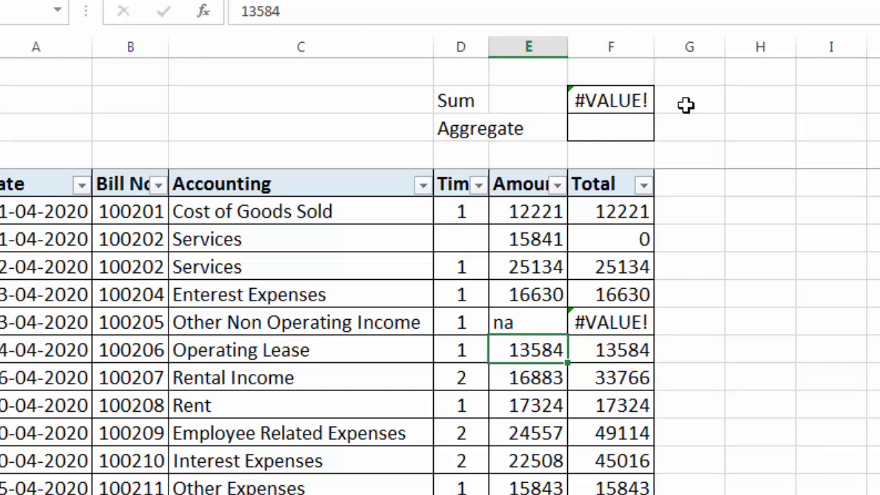
key(ctrl+z)
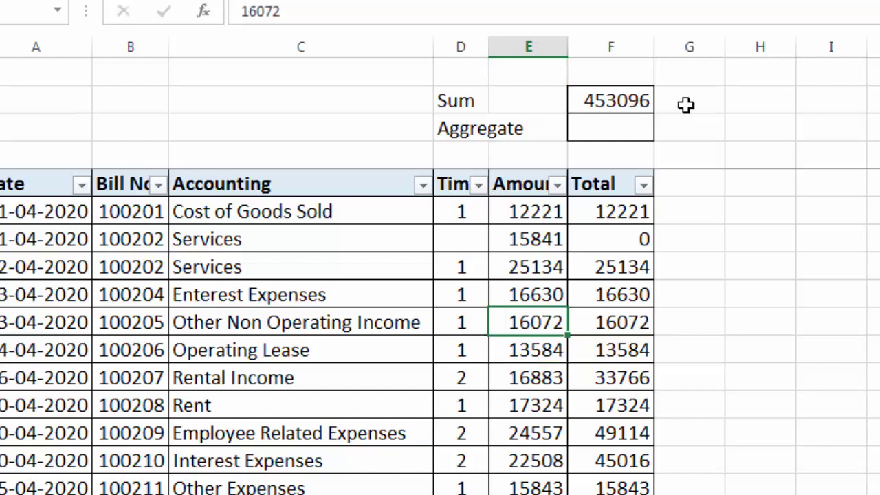
key(ctrl+z)
click(730, 246)
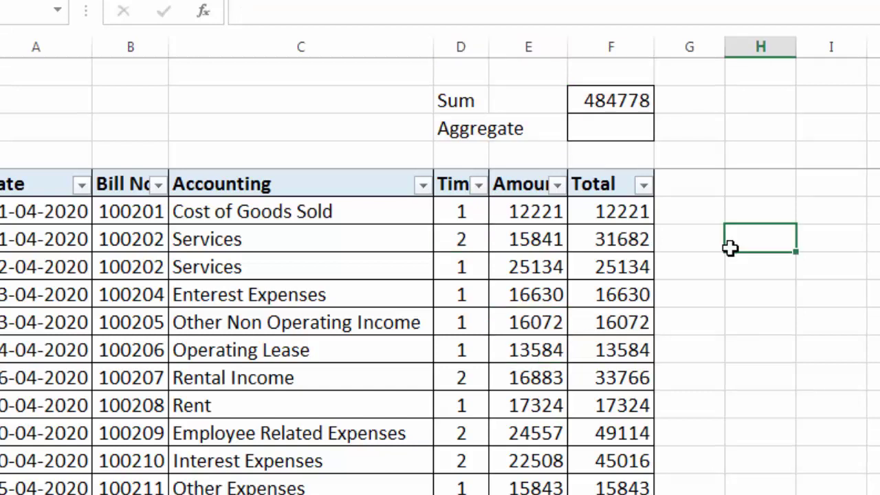
Enter =AGGREGATE(9,3,F6:F25) in the Aggregate cell to total the Total column, giving 484778
click(603, 132)
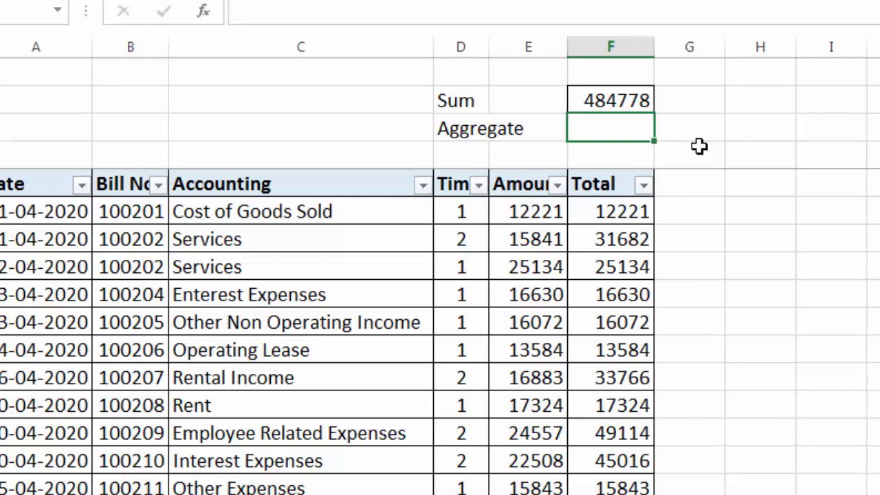
text(=a)
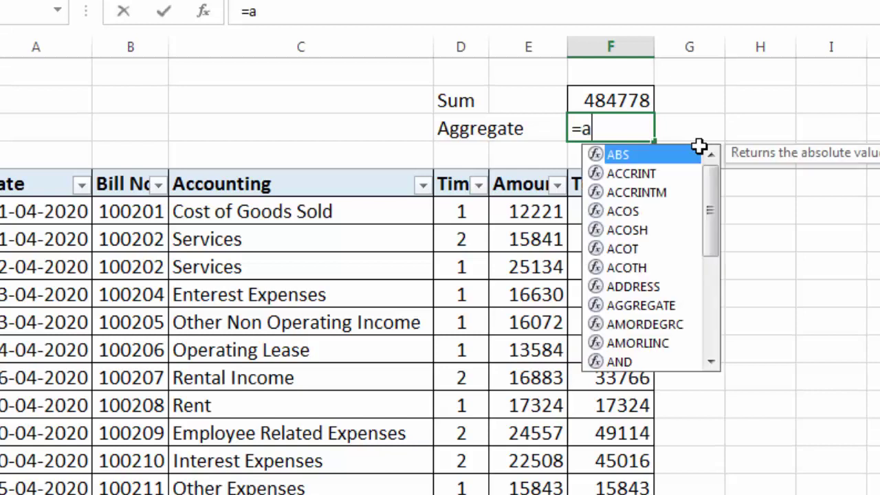
text(ggregate()
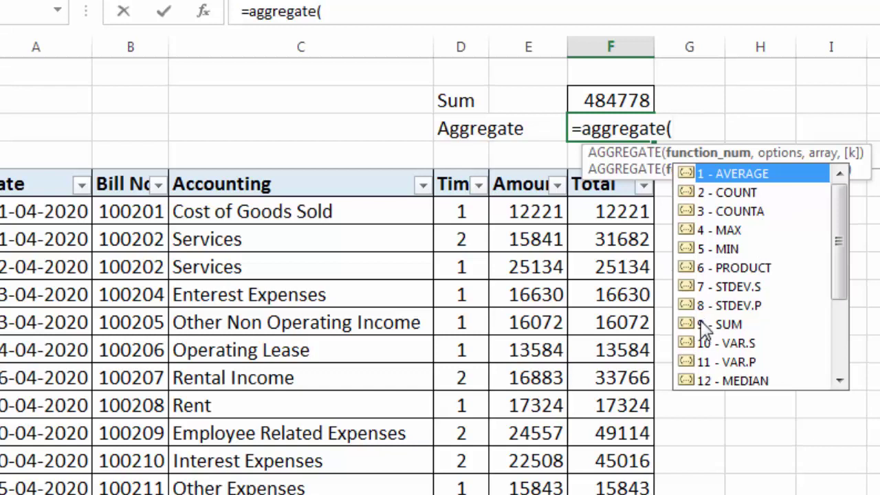
double_click(701, 323)
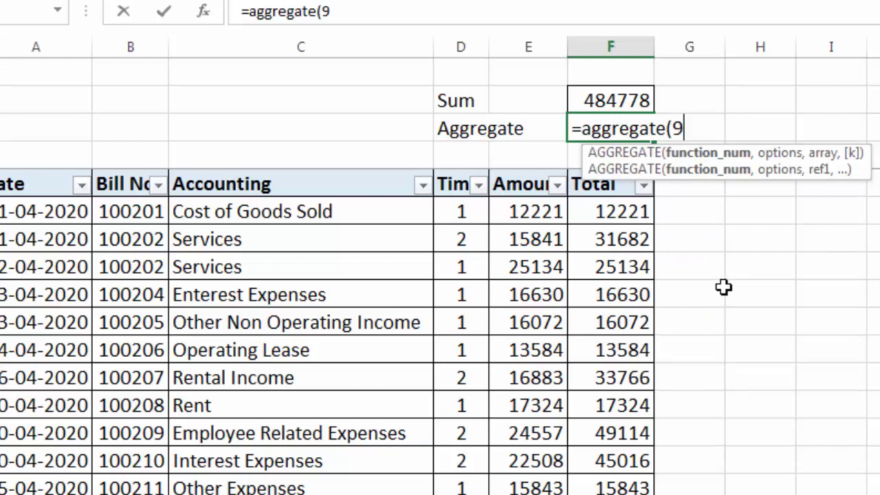
text(,)
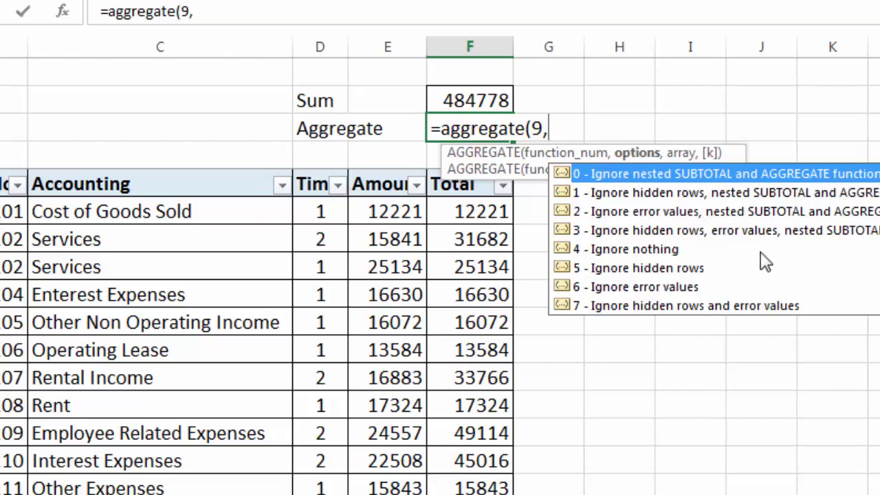
double_click(711, 230)
text(,)
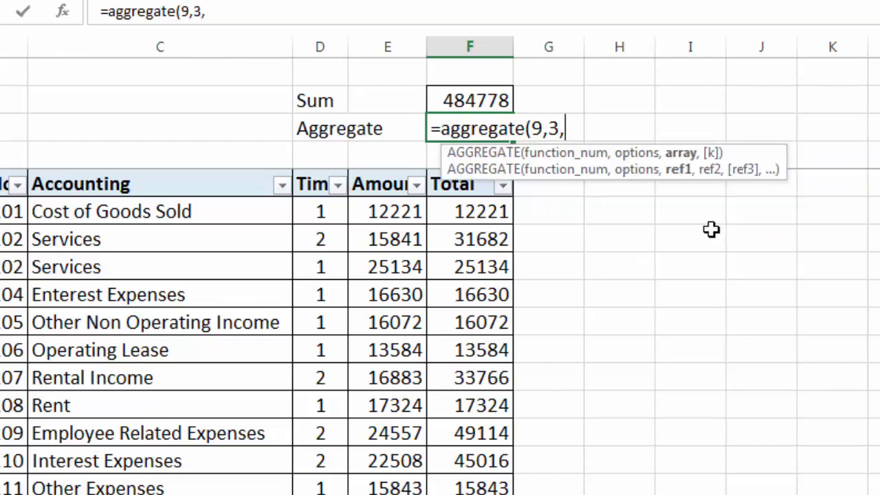
drag(470, 212, 474, 491)
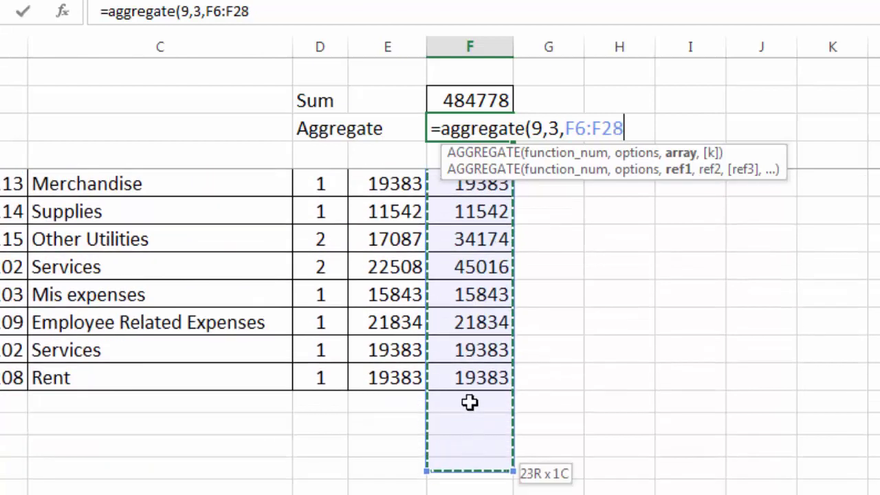
drag(474, 491, 643, 377)
text())
key(Return)
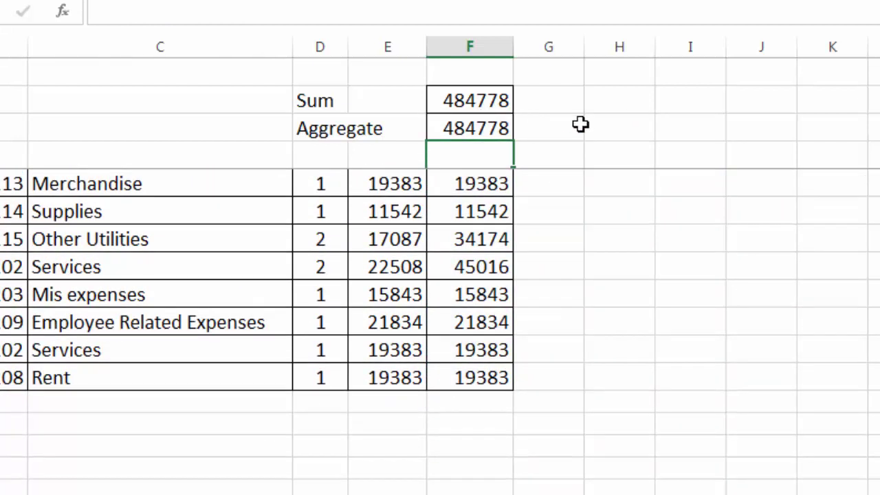
Clear the Tim value 2 in the second Services row so its Total becomes 0
click(581, 124)
scroll(575, 273, up, 5)
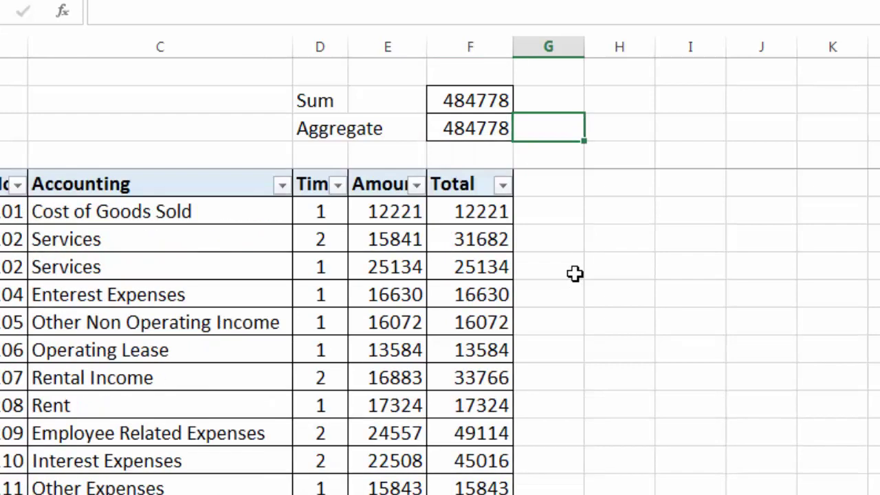
click(316, 241)
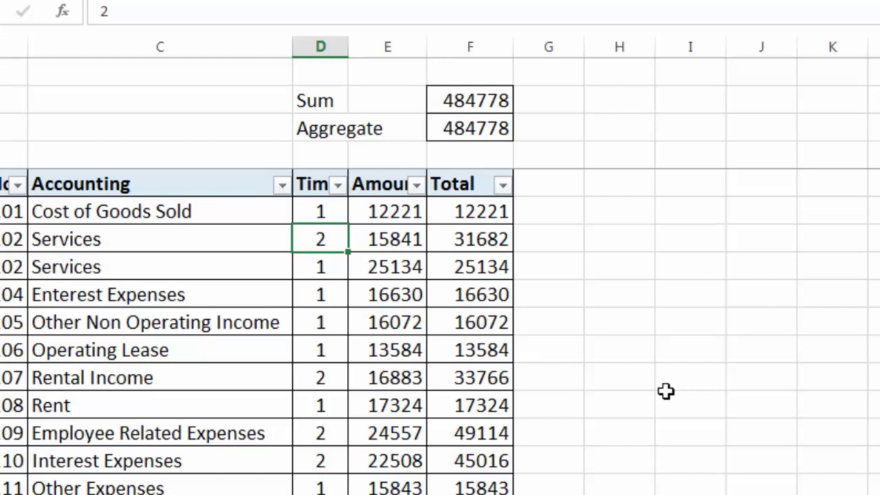
key(Delete)
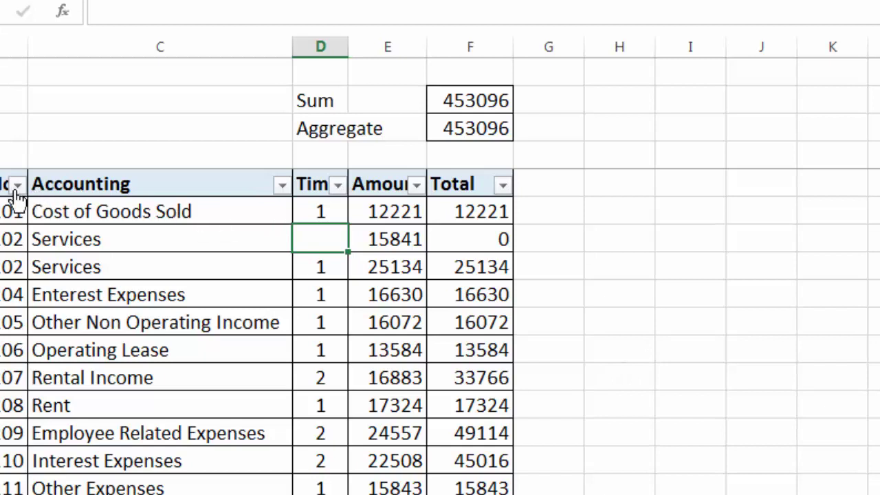
Filter the Accounting column to hide Cost of Goods Sold, Employee Related Expenses and Enterest Expenses
click(281, 186)
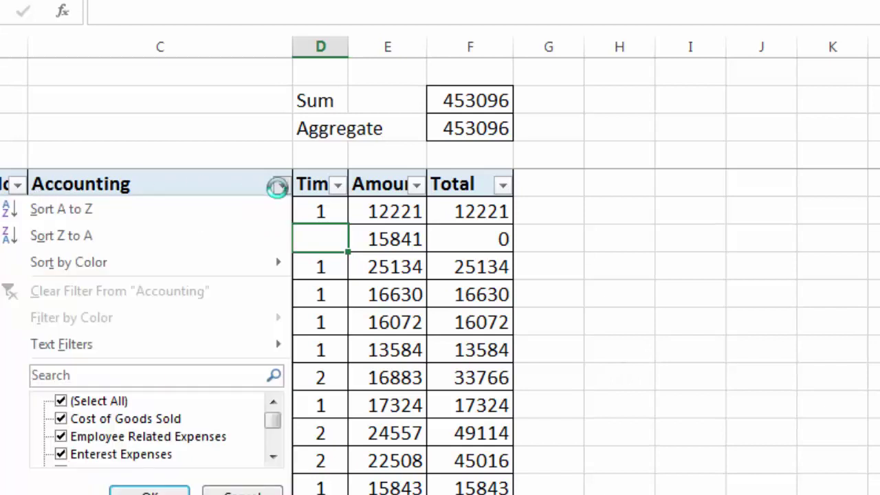
click(62, 419)
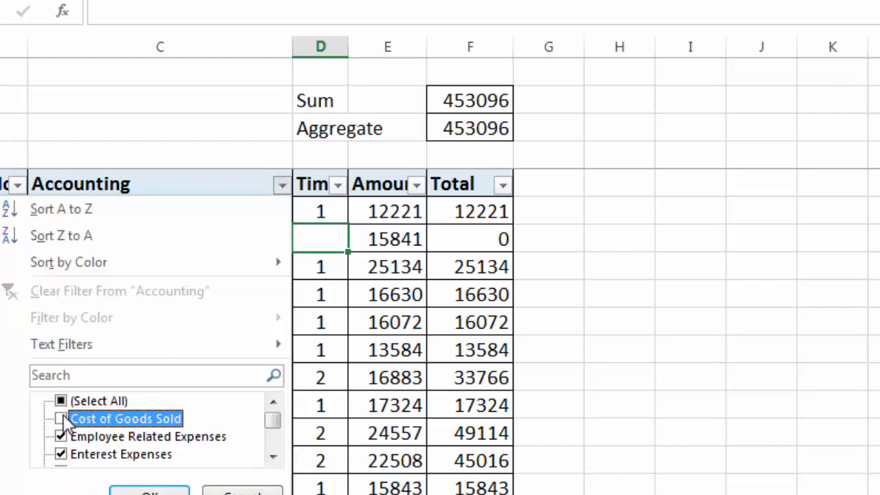
click(61, 438)
click(61, 454)
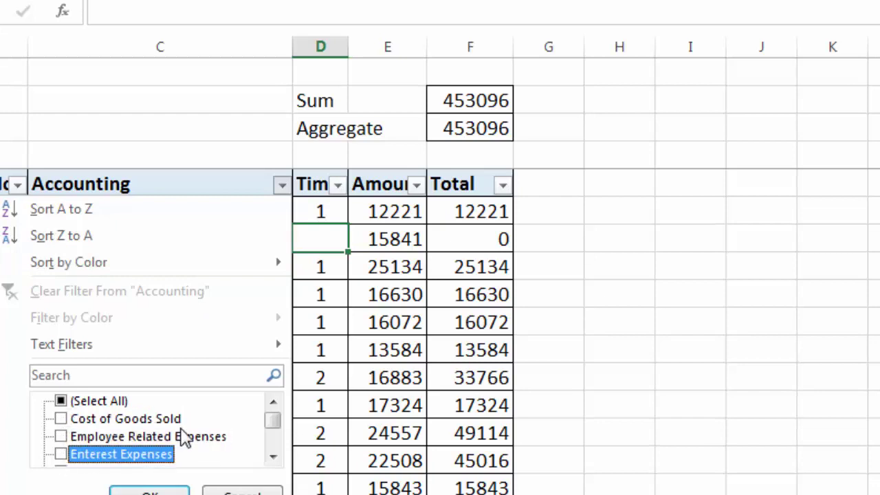
key(Return)
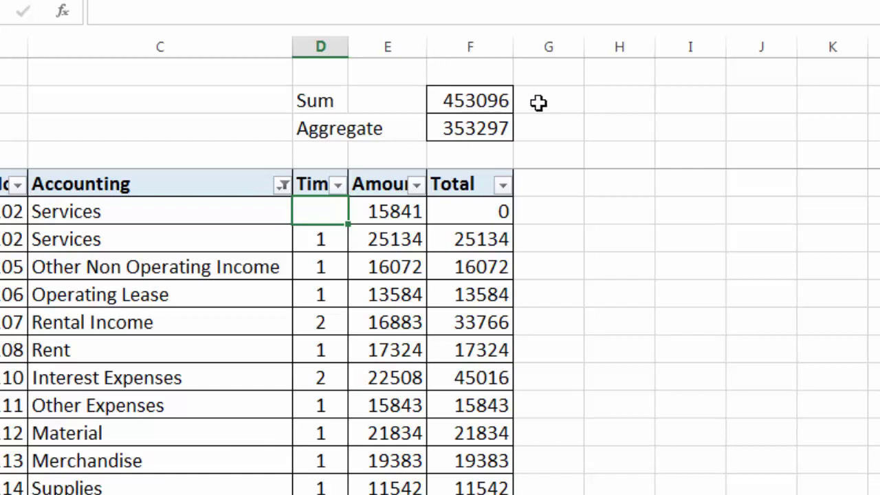
scroll(474, 291, down, 1)
scroll(474, 291, down, 2)
scroll(474, 291, down, 1)
scroll(474, 291, up, 4)
Reselect all Accounting entries in the filter so every row shows again
click(282, 191)
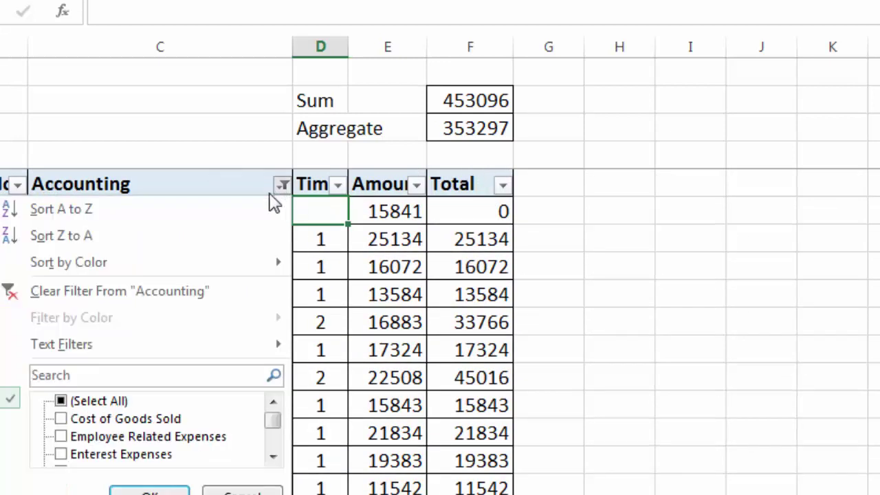
click(63, 401)
click(149, 492)
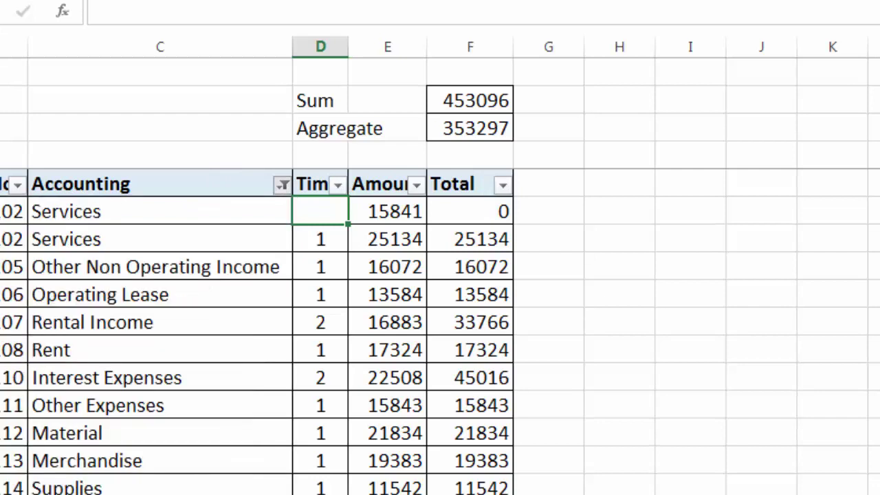
click(325, 350)
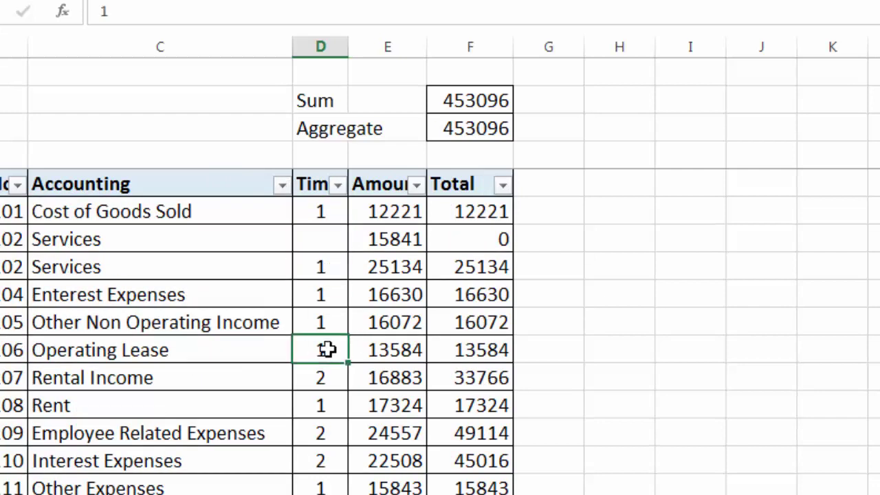
Replace the Operating Lease amount 13584 with na, then switch to the income and profit sheet
click(368, 350)
text(na)
key(Return)
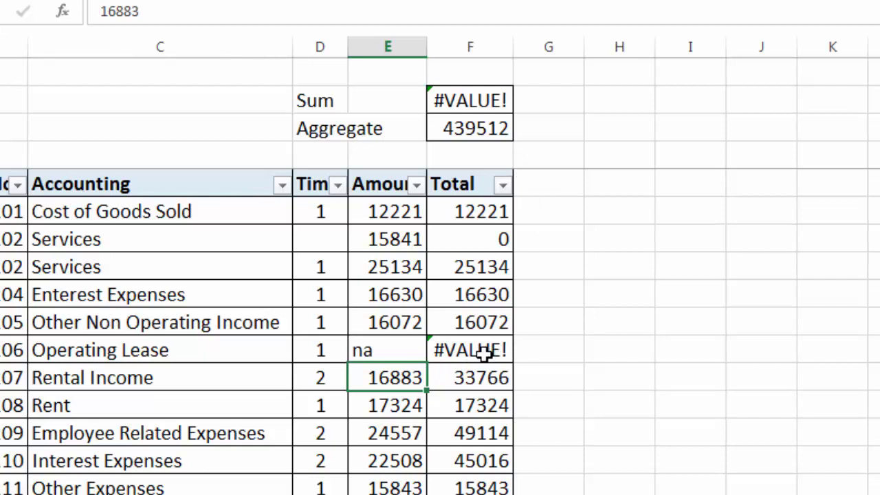
key(ctrl+Page_Down)
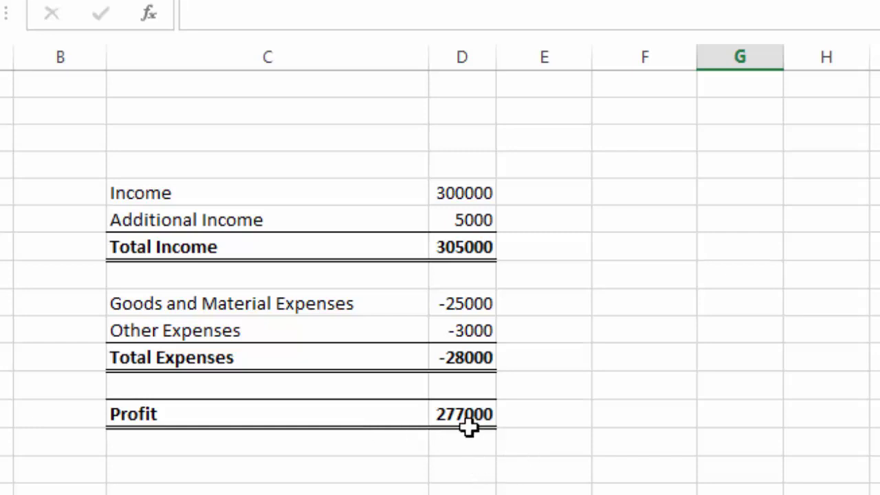
Clear the existing Profit total formula and inspect the Total Income and Total Expenses formulas
click(455, 418)
key(Delete)
click(543, 443)
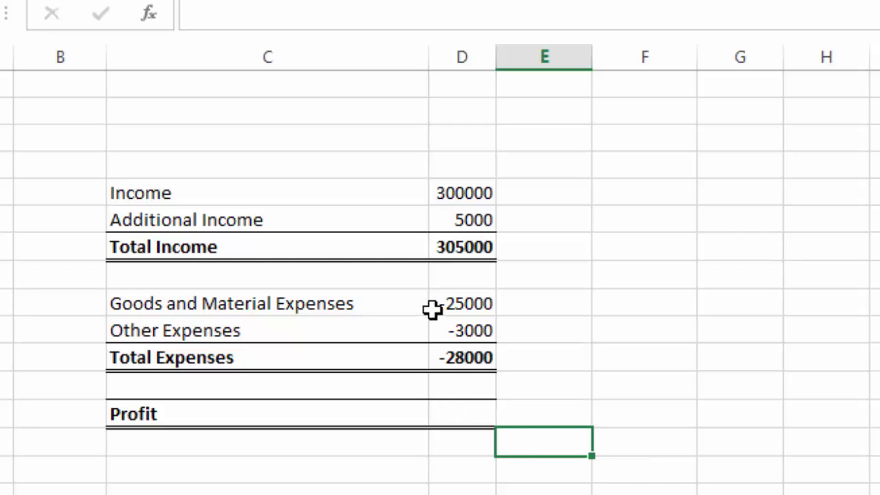
click(458, 248)
click(454, 347)
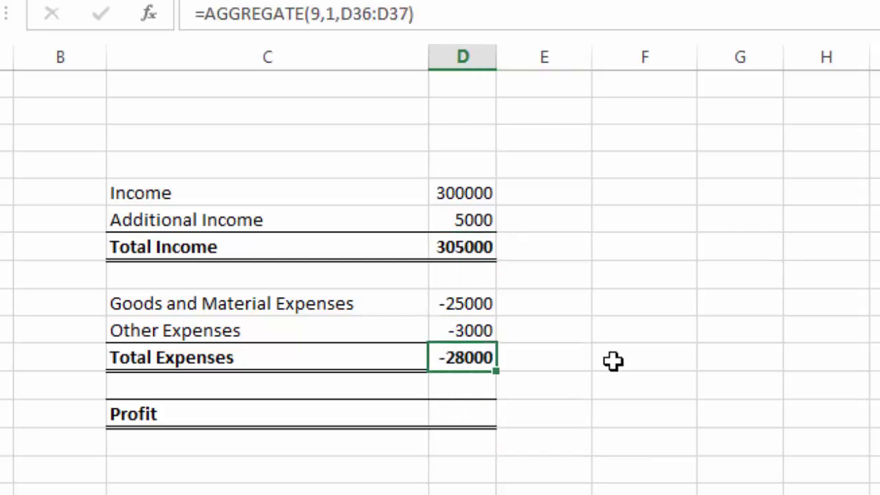
Enter =AGGREGATE(9,0,D32:D38) in the Profit cell, which still shows 277000
click(450, 415)
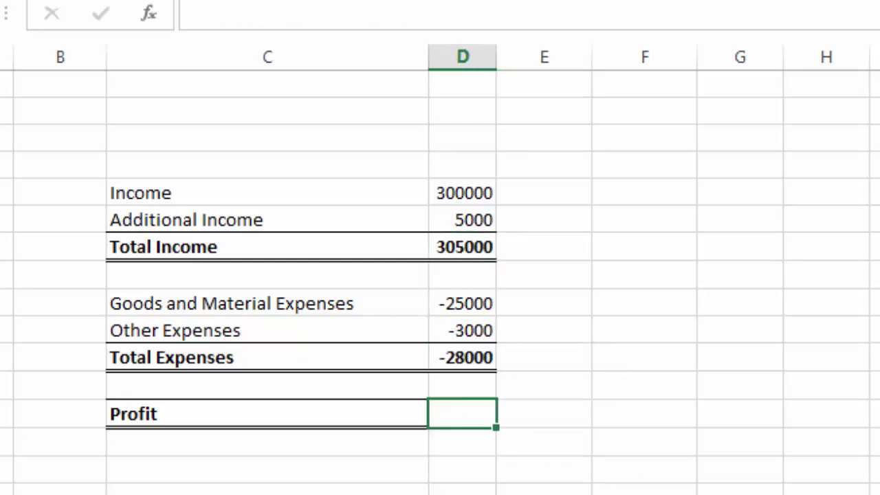
text(=)
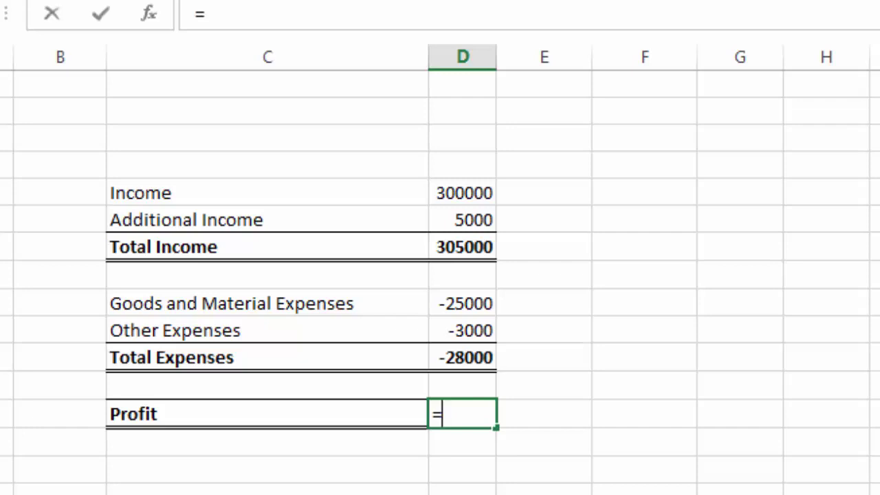
text(aggregate)
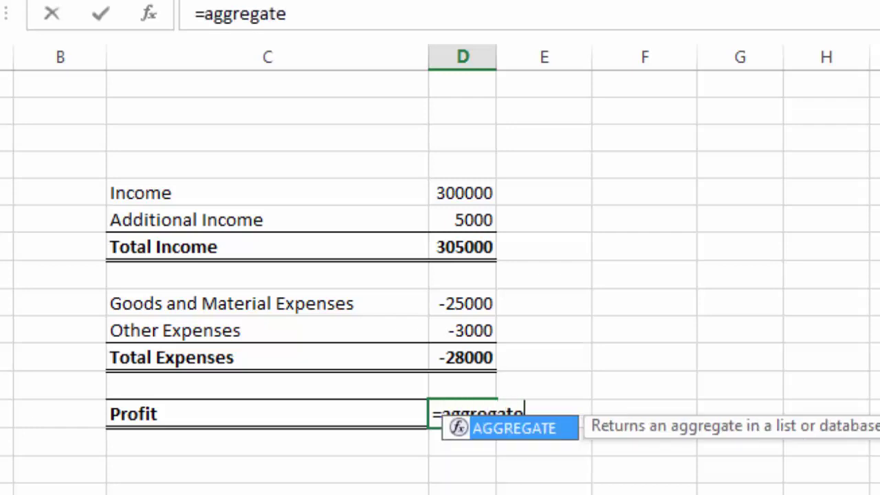
text(()
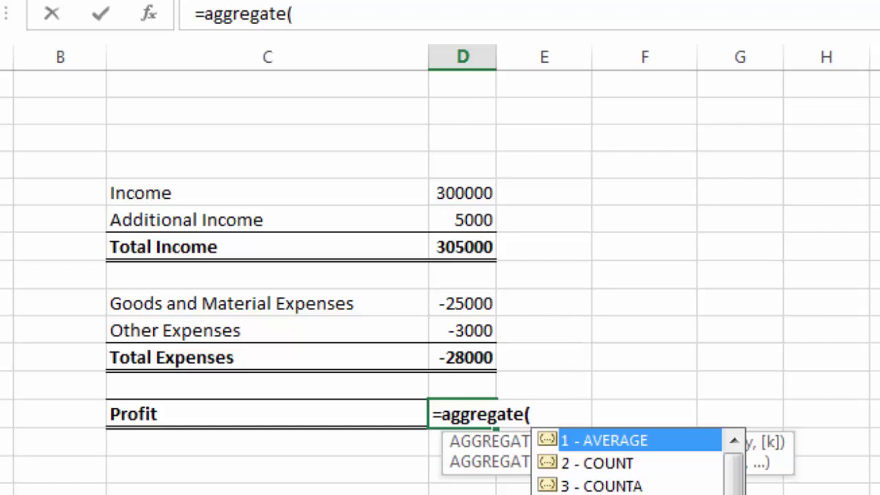
text(9,)
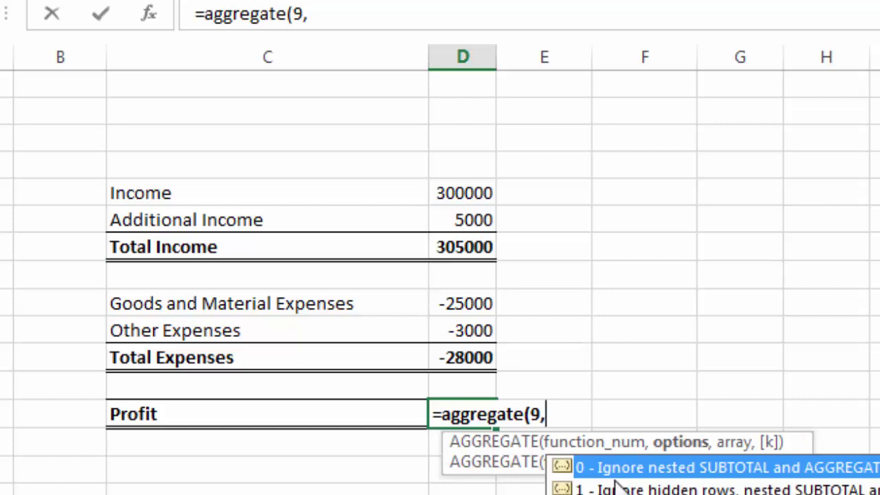
double_click(806, 468)
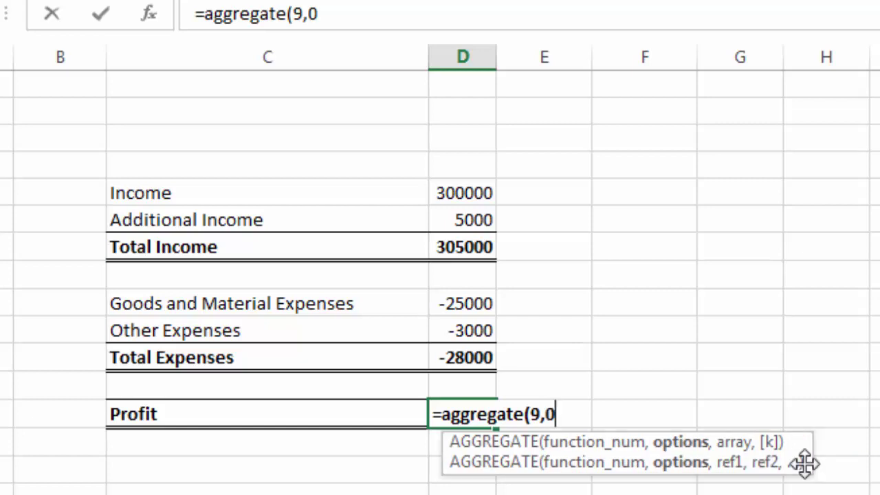
text(,)
drag(463, 193, 471, 353)
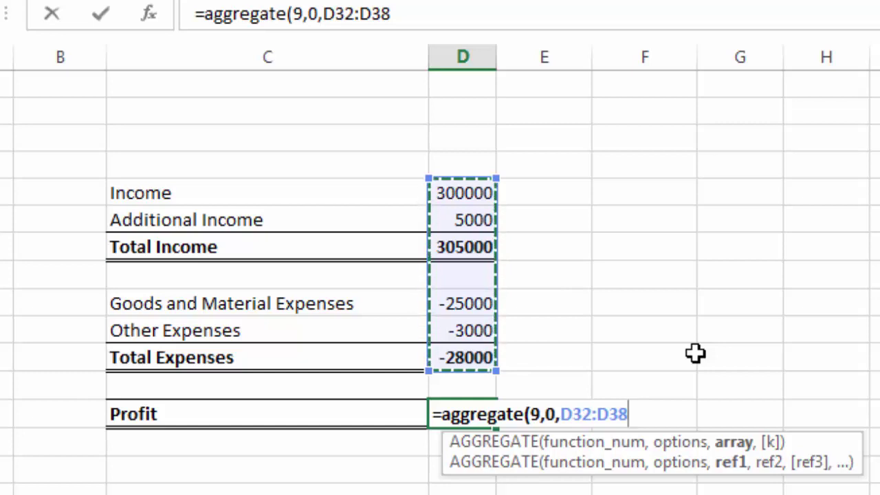
text())
key(Return)
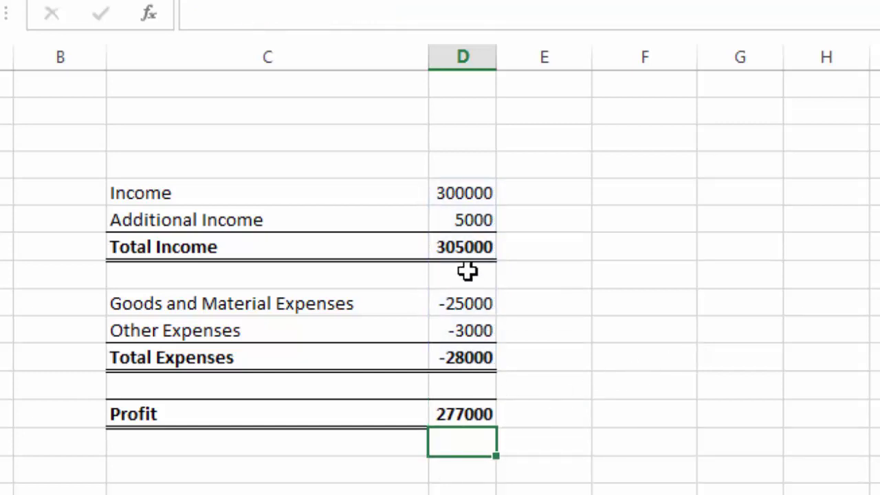
click(470, 248)
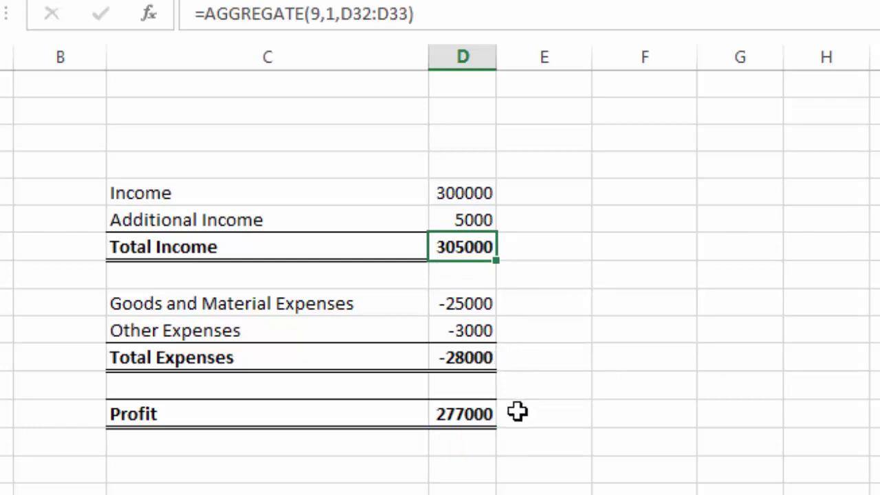
click(543, 397)
click(546, 424)
click(637, 423)
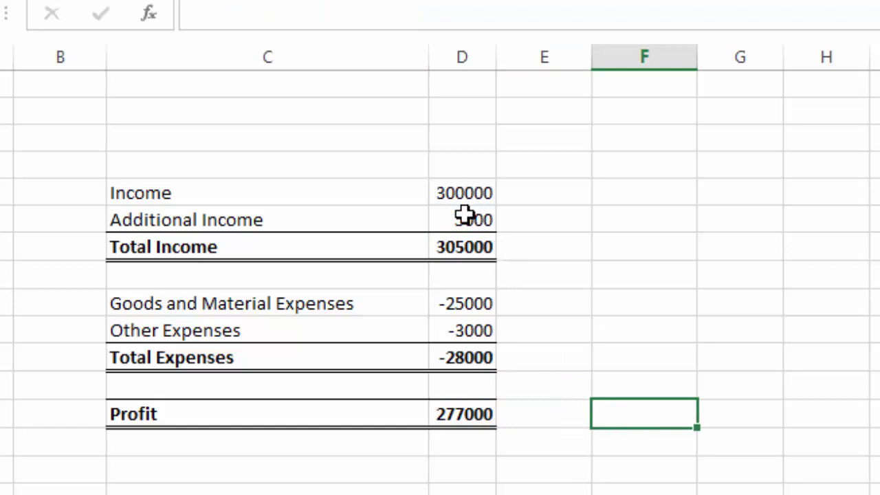
click(466, 242)
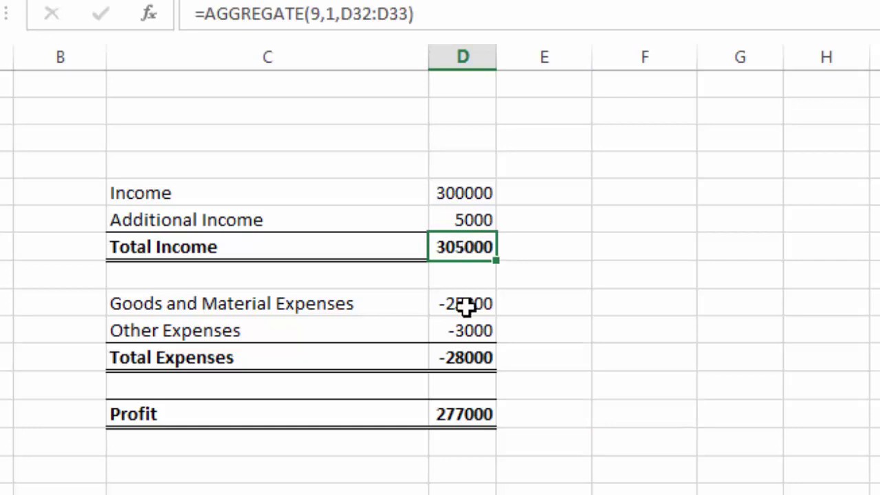
click(468, 350)
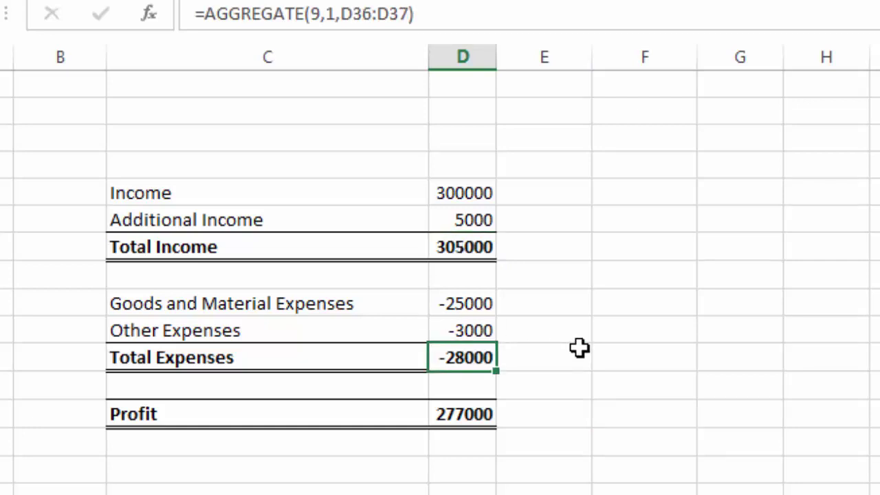
key(F2)
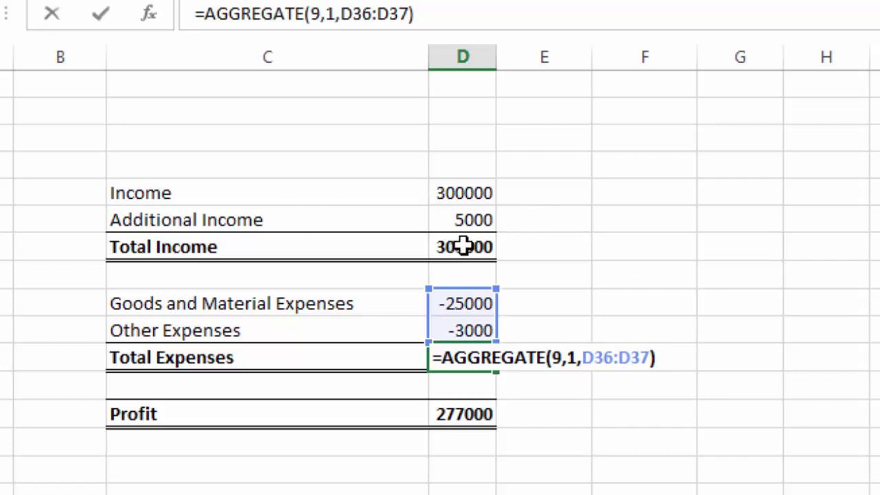
key(ctrl+Return)
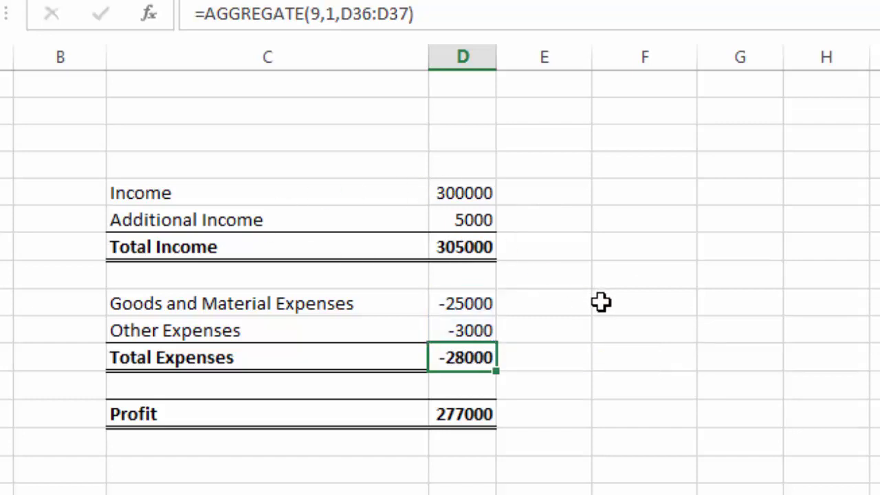
click(597, 323)
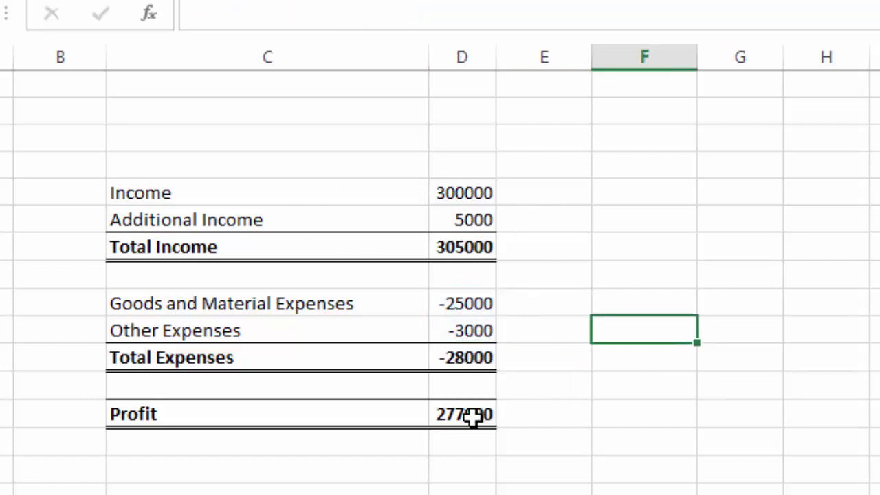
click(473, 417)
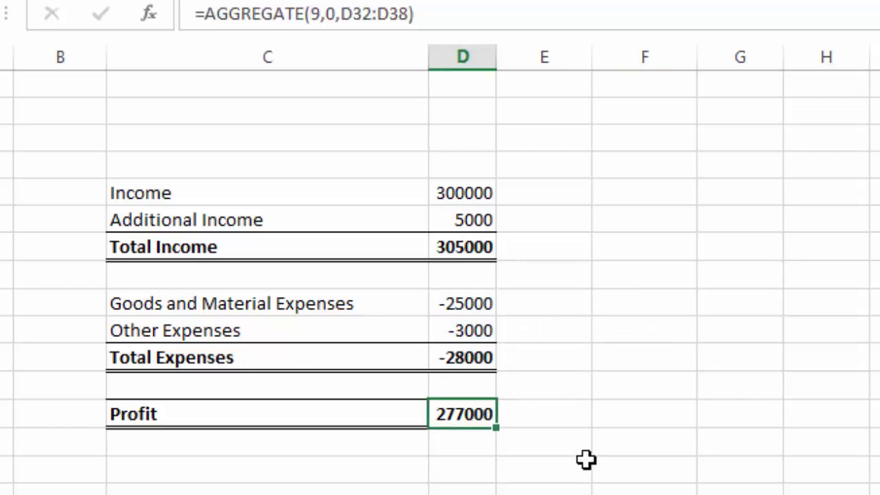
drag(486, 197, 484, 221)
drag(468, 304, 469, 330)
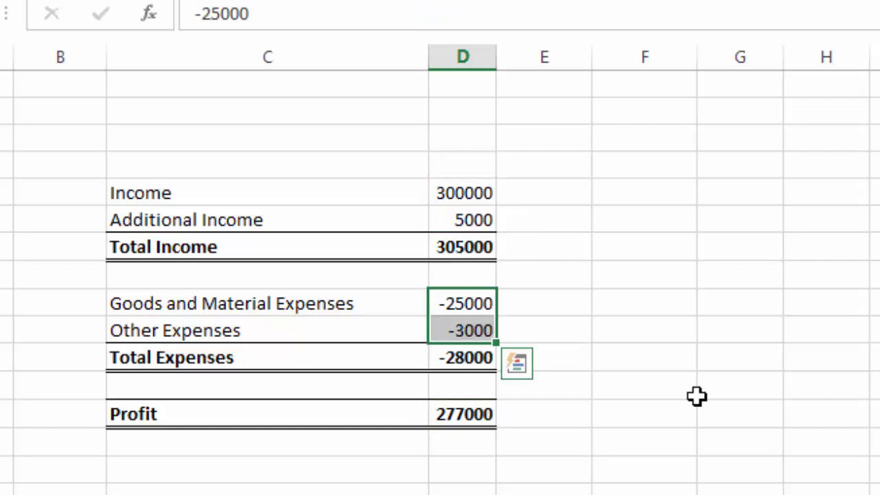
click(695, 395)
drag(481, 183, 483, 358)
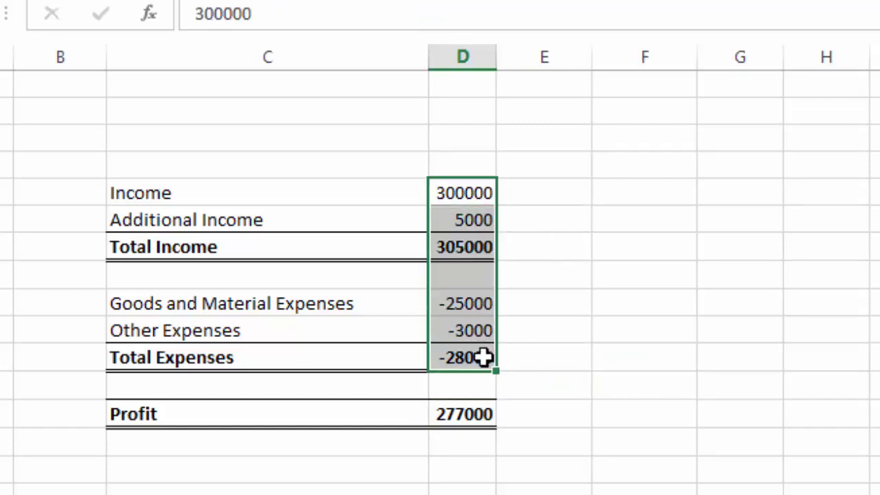
click(579, 355)
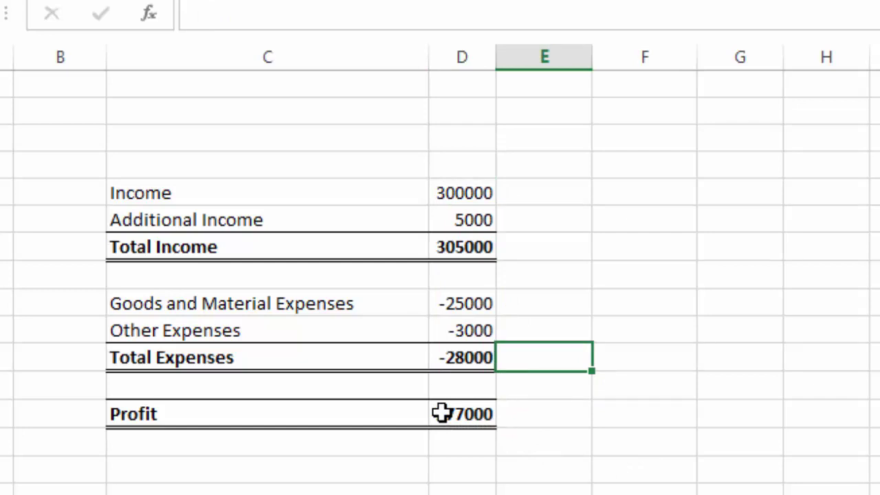
click(536, 412)
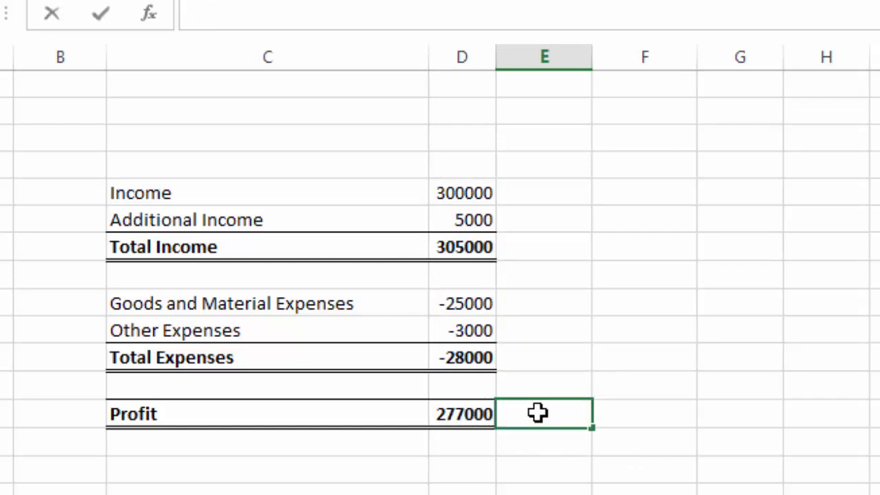
key(F2)
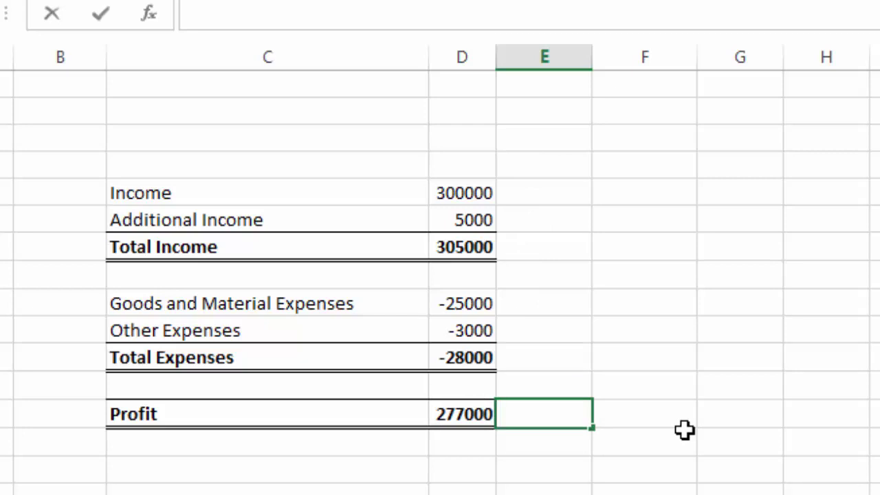
click(682, 416)
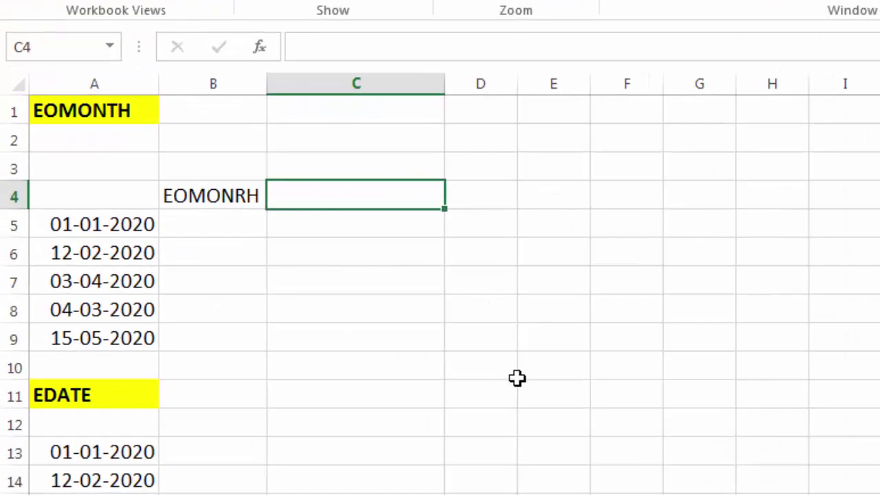
Review the 2020 dates in column A and start editing the misspelled EOMONRH heading in B4
click(118, 232)
click(112, 253)
click(112, 280)
click(112, 305)
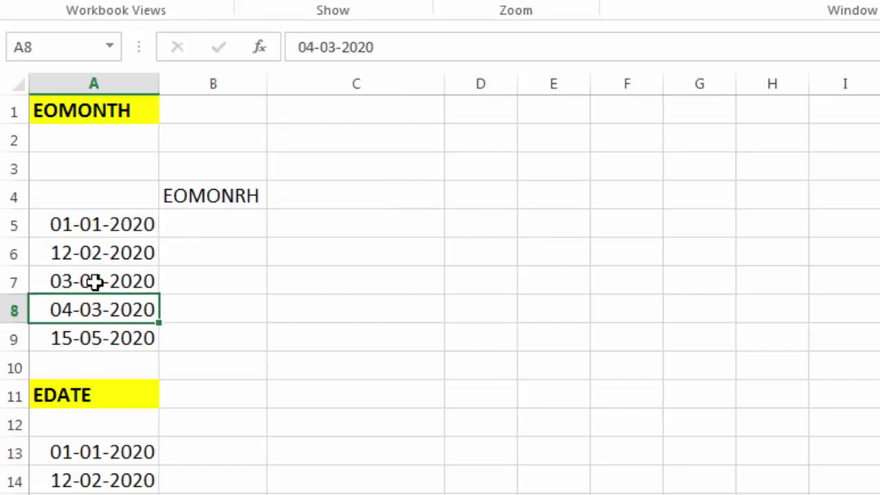
click(97, 283)
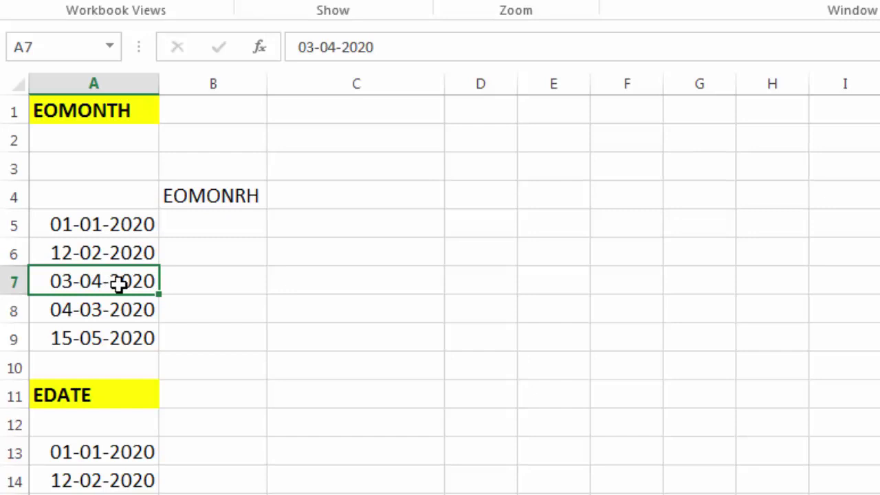
click(217, 227)
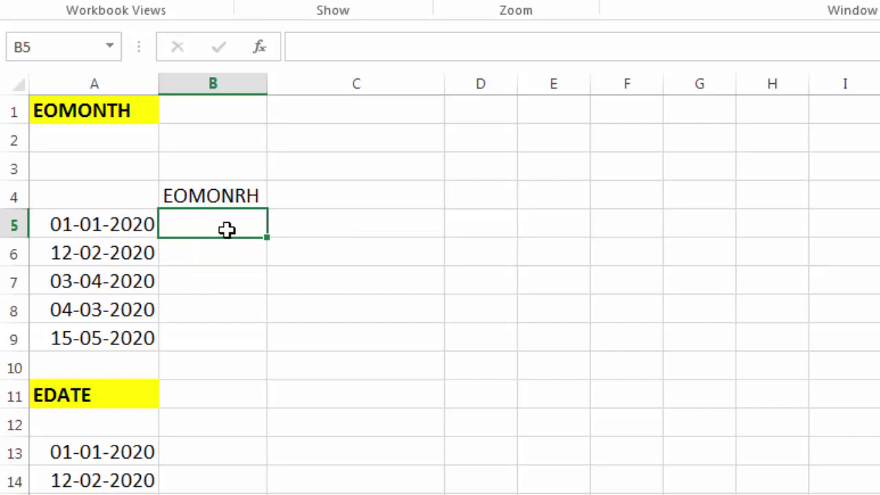
click(105, 260)
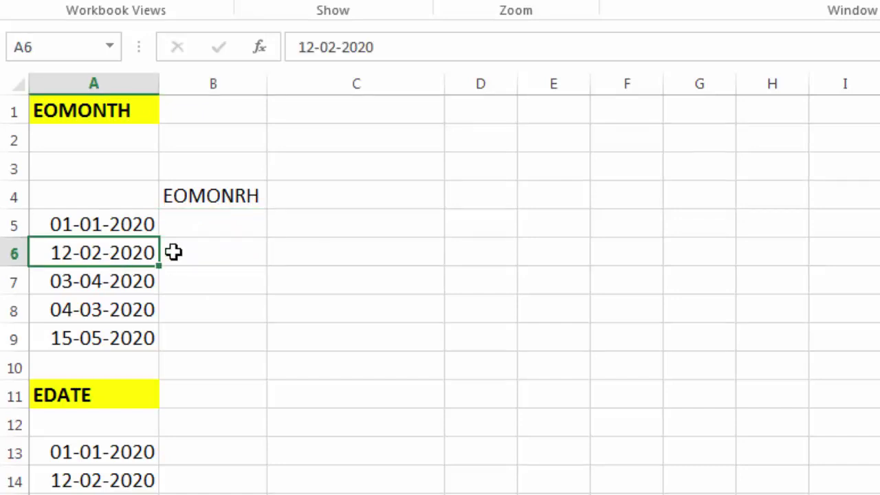
click(213, 253)
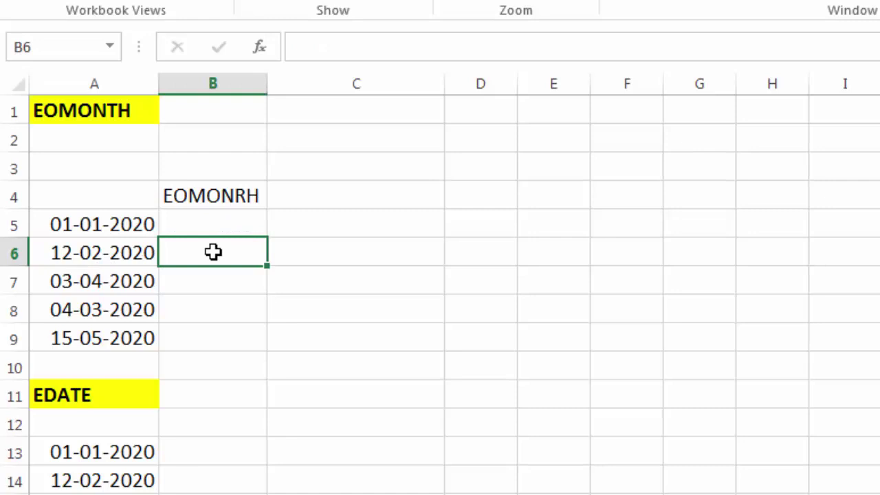
click(222, 225)
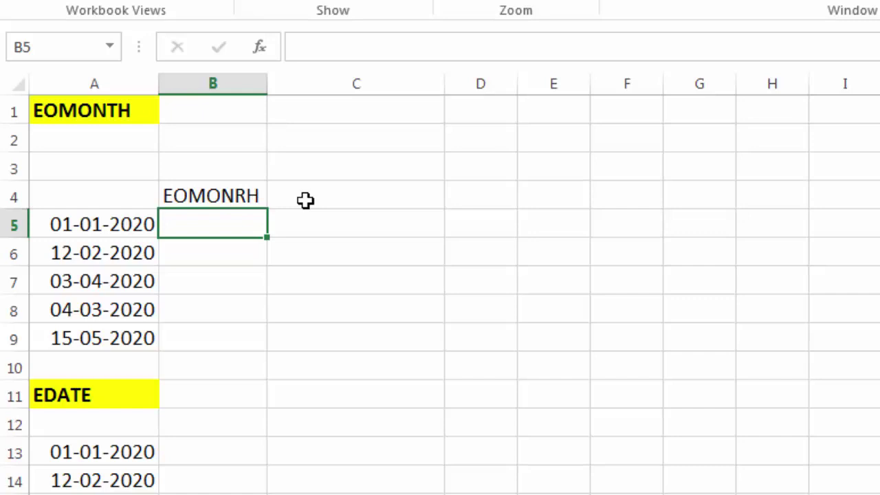
key(Up)
key(F2)
Correct the B4 heading from EOMONRH to EOMONTH
key(BackSpace)
key(BackSpace)
text(TH)
key(Return)
Enter =EOMONTH(A5,0) in B5, returning the serial number 43861
text(=)
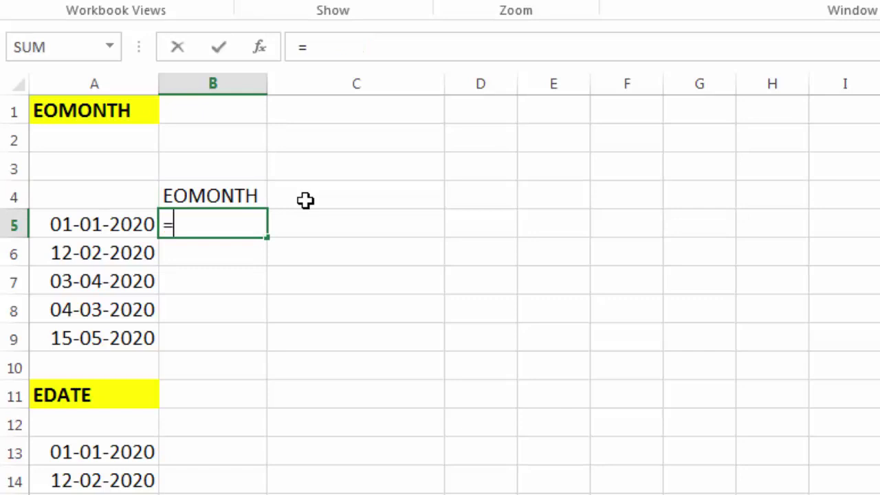
text(eom)
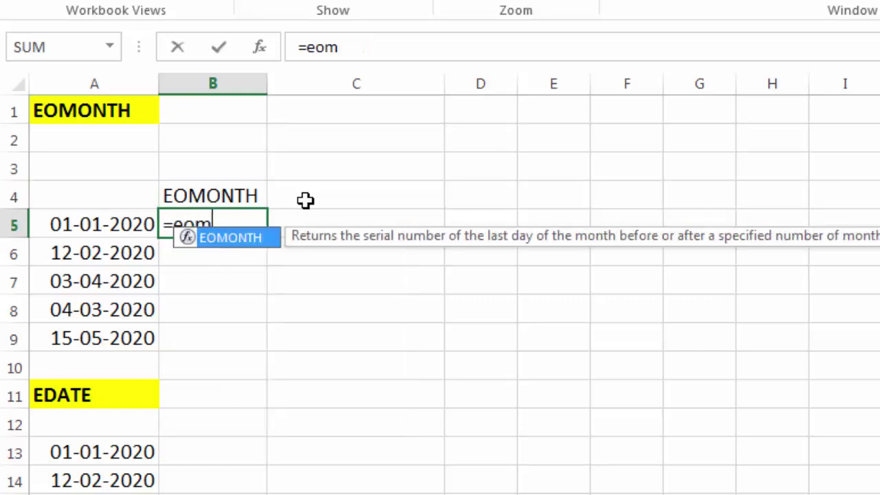
text(onth()
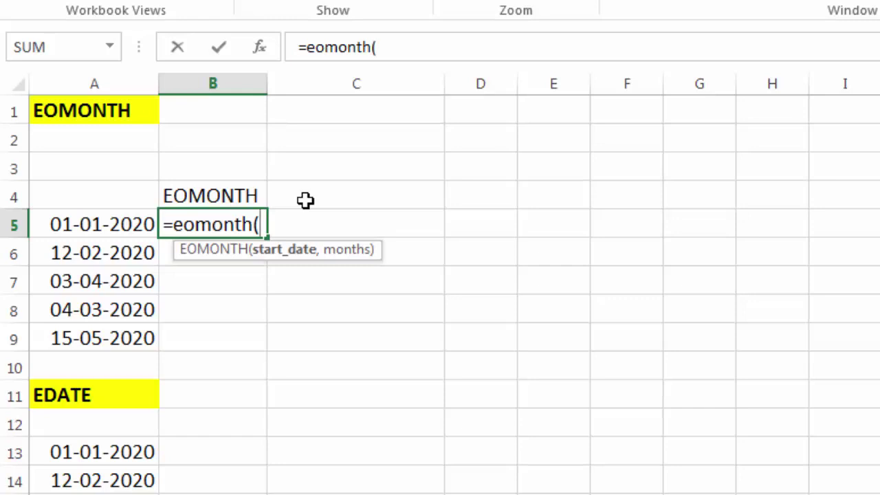
click(112, 224)
text(,)
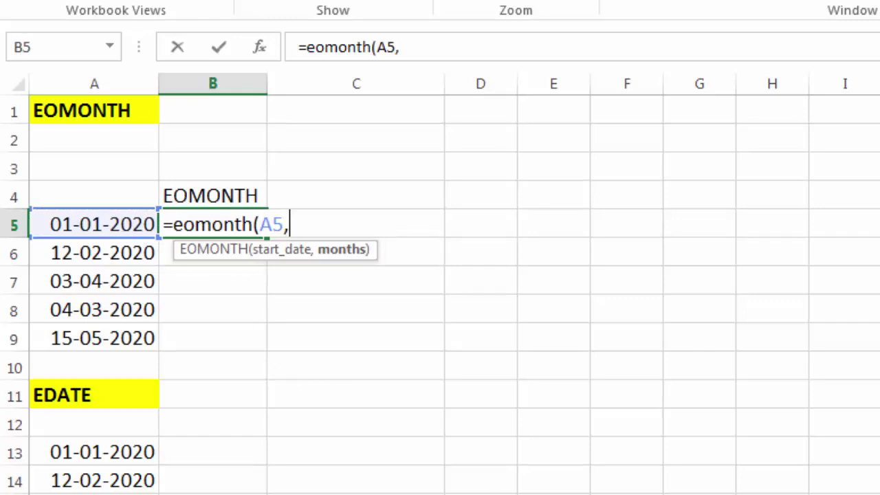
text(0\)
key(BackSpace)
text())
key(Return)
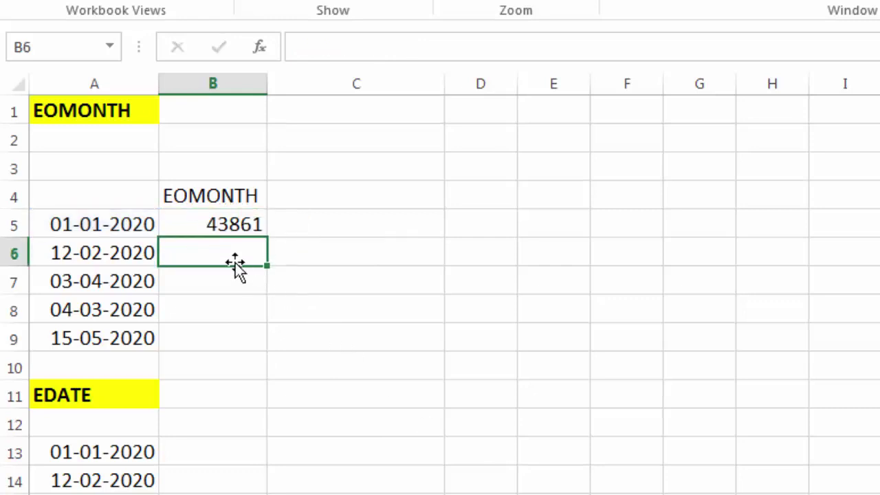
click(210, 232)
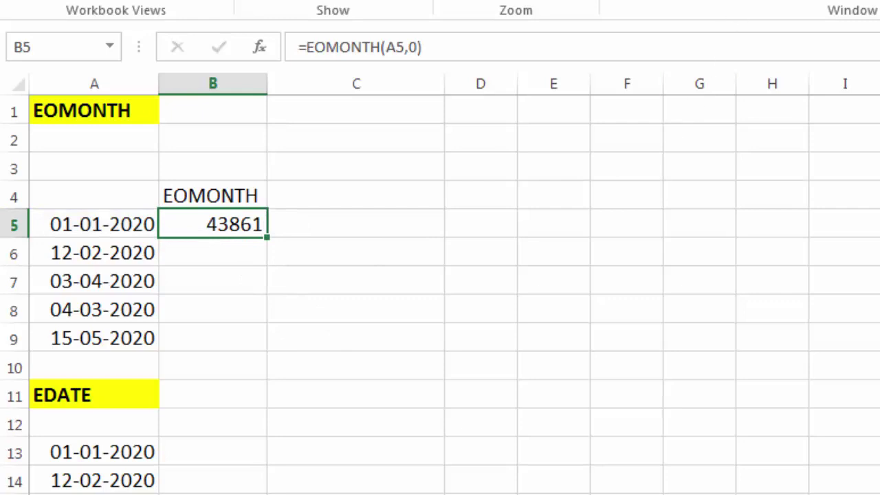
Format the B5 EOMONTH result as a Short Date
click(88, 6)
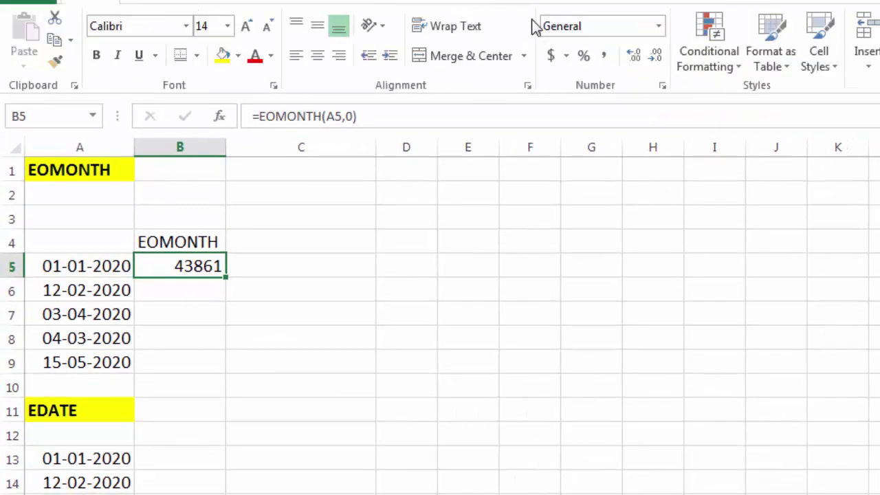
click(659, 26)
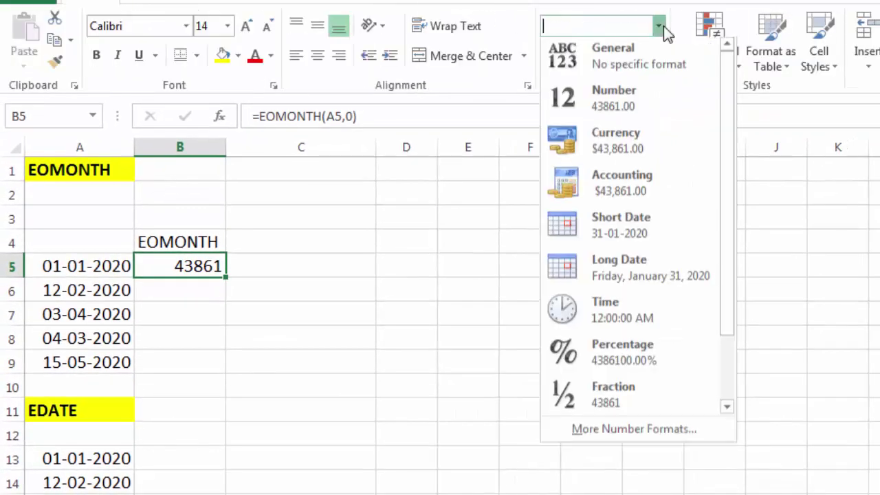
click(624, 237)
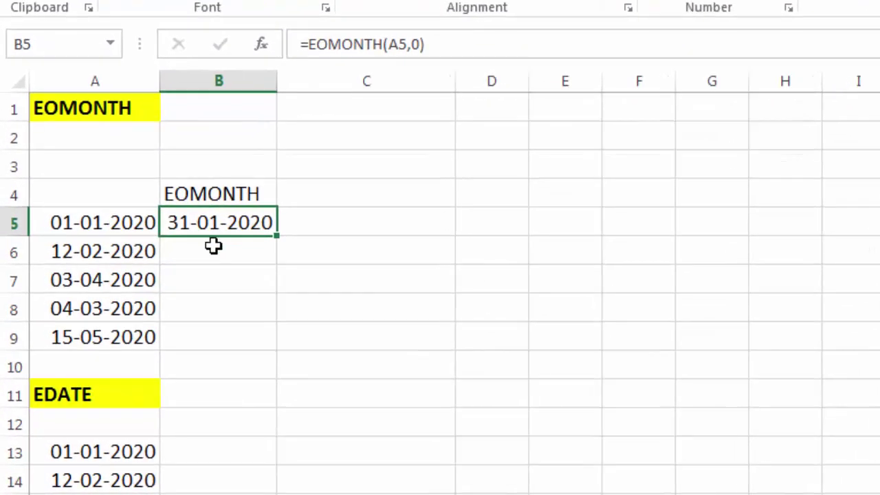
click(213, 246)
click(220, 225)
Fill the EOMONTH formula down to B9, showing month ends 31-01-2020 through 31-05-2020
drag(277, 235, 275, 342)
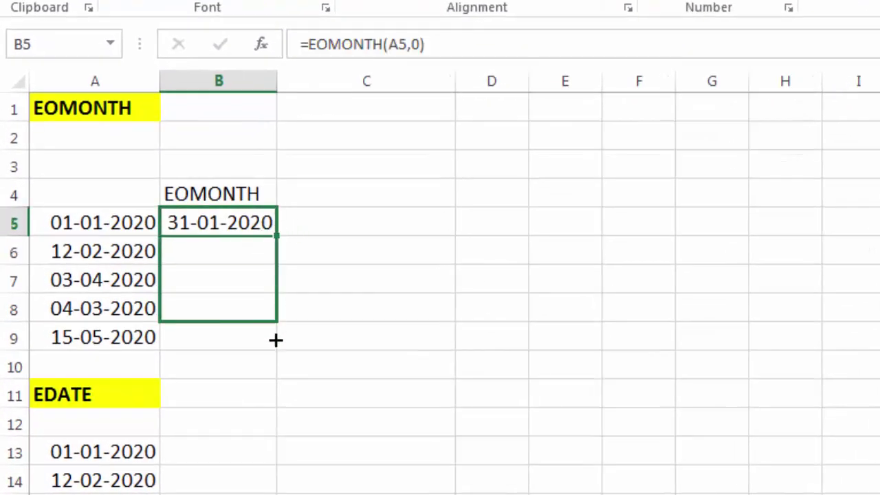
click(205, 256)
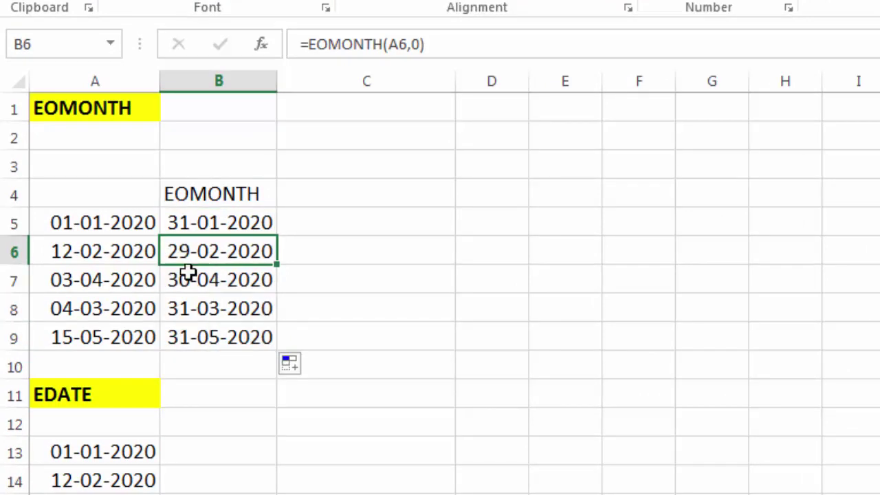
click(206, 283)
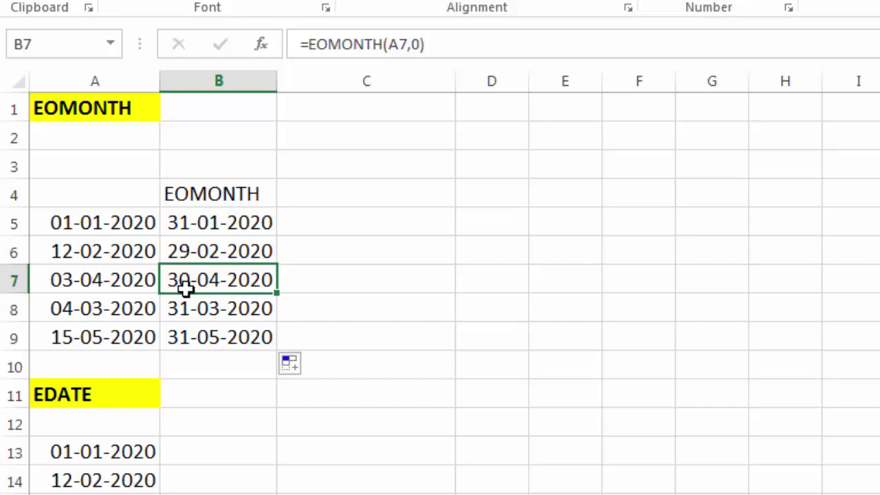
click(195, 311)
click(196, 337)
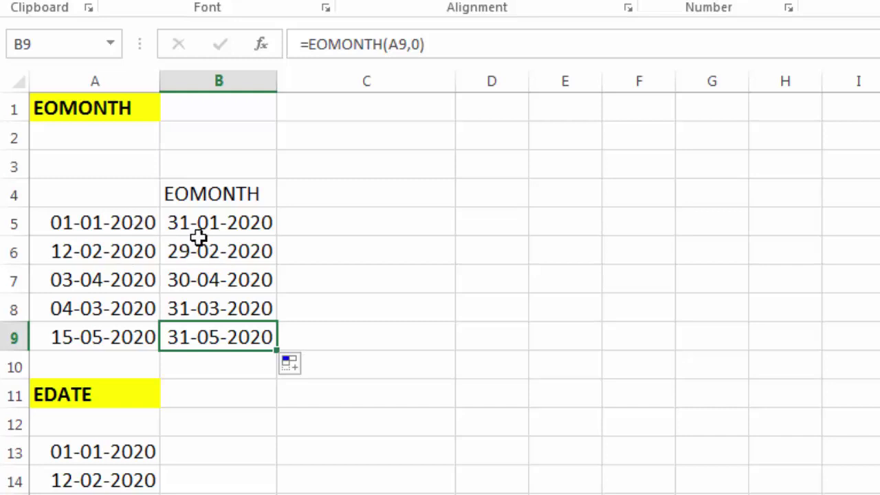
click(350, 199)
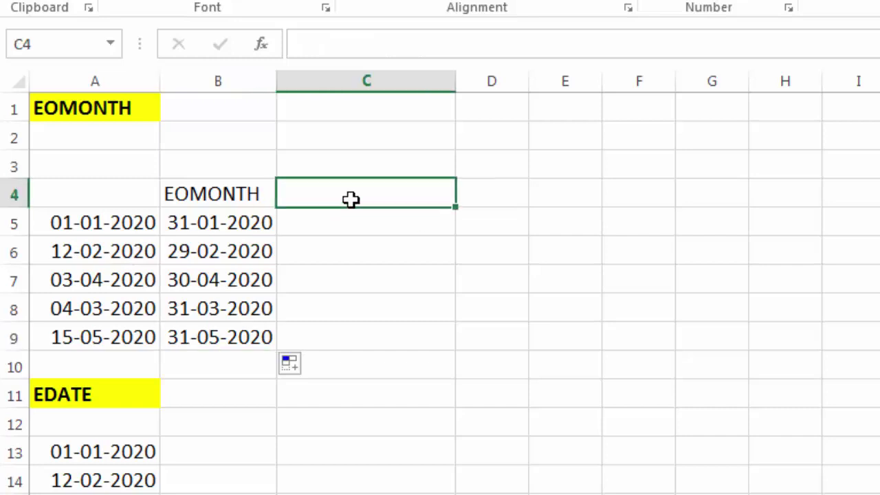
Type the heading 'end date of next month' in C4
text(end date of)
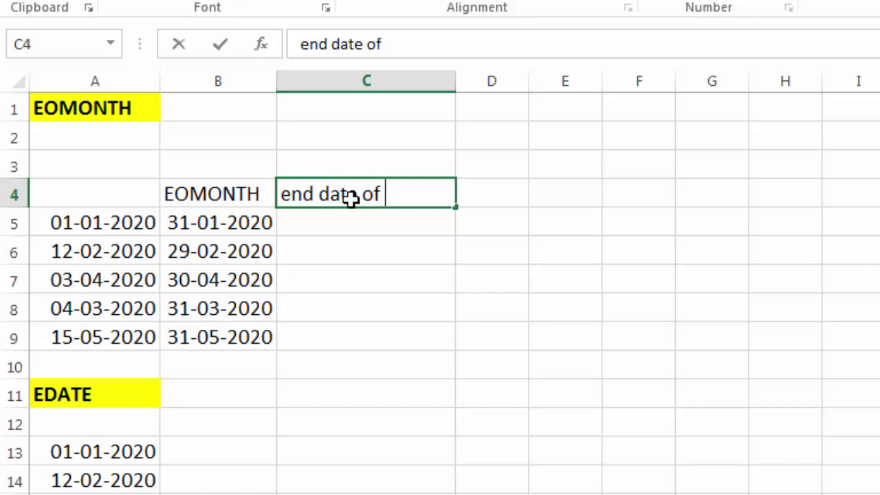
text( nes)
key(BackSpace)
text(xt month)
key(Return)
Enter =EOMONTH(A5,1) in C5 for the following month's end date
text(=)
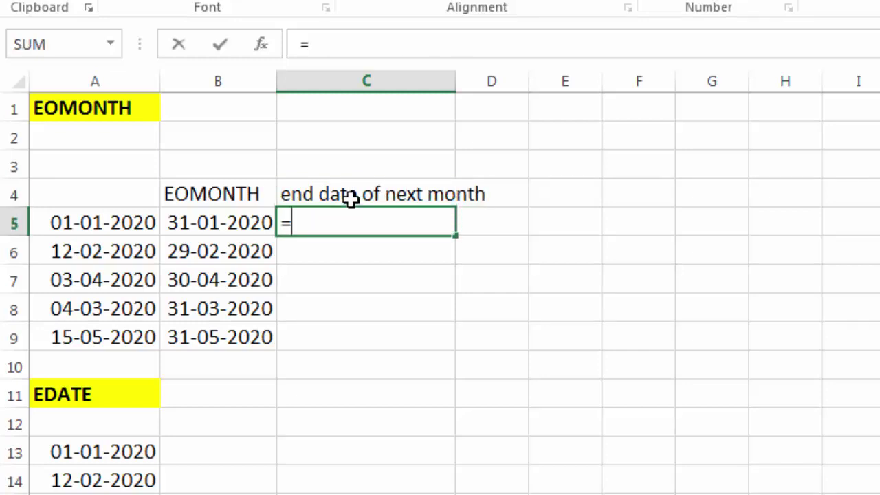
text(eom)
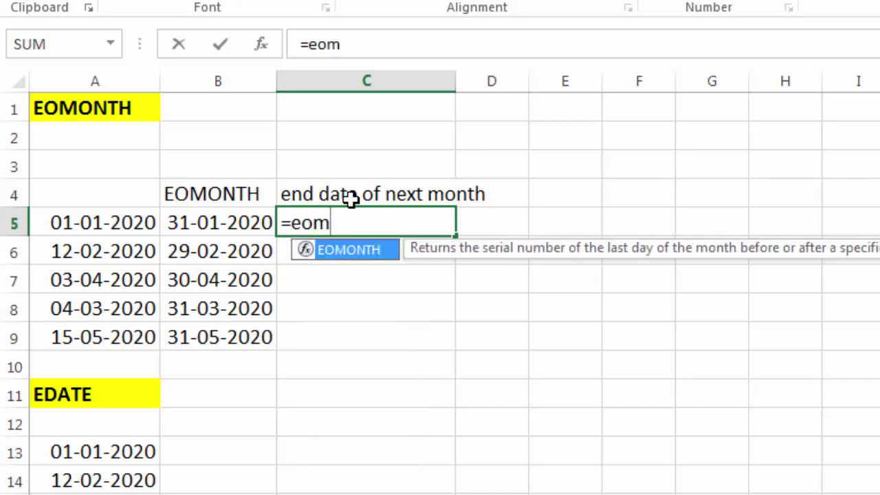
text(onth)
text(()
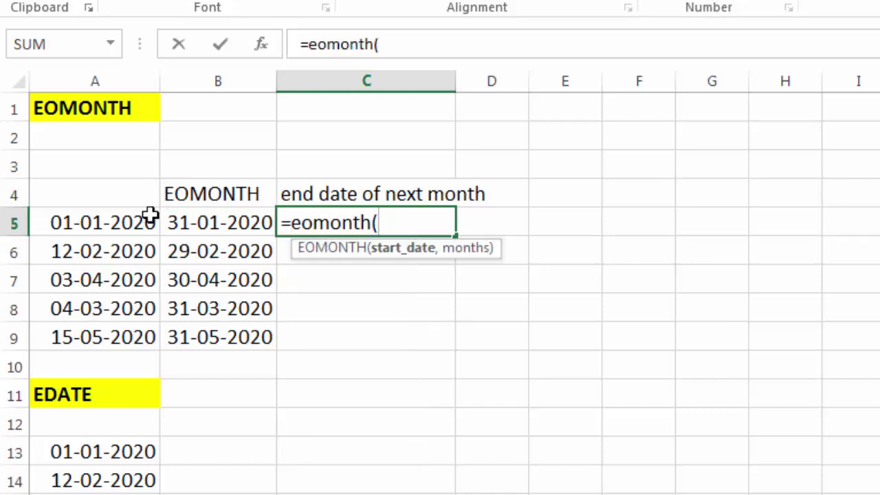
click(126, 220)
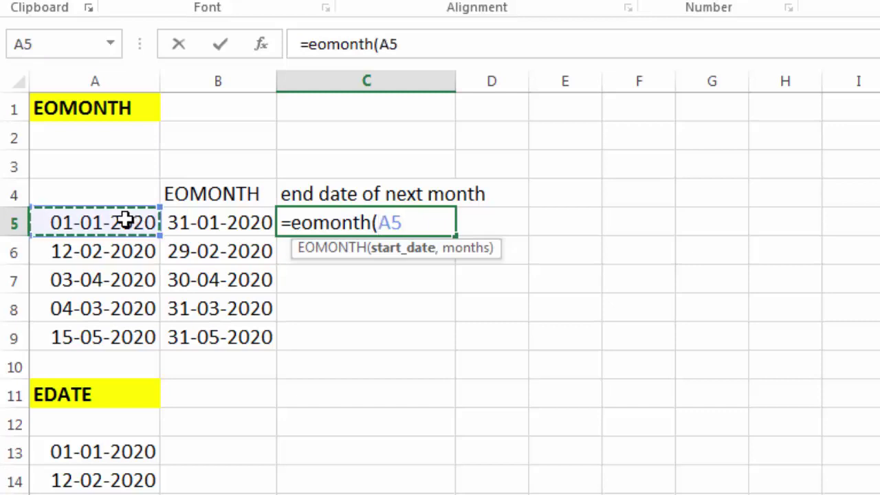
text(,)
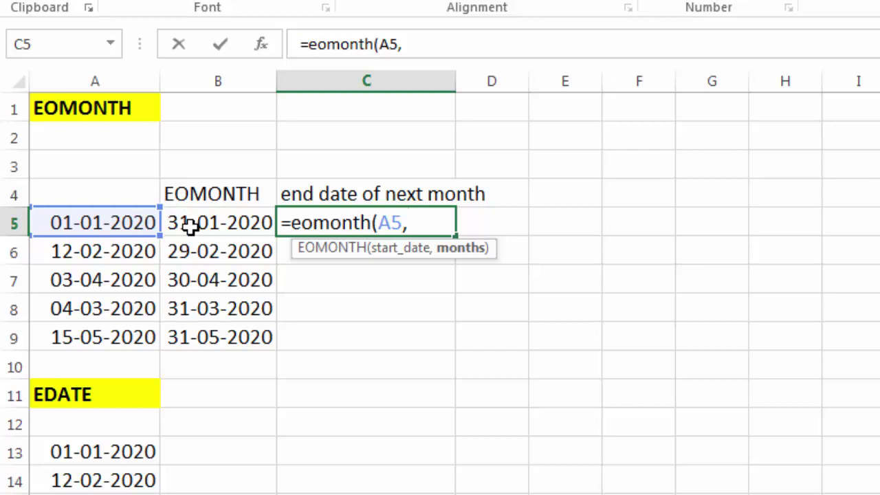
text(1)
text())
key(Return)
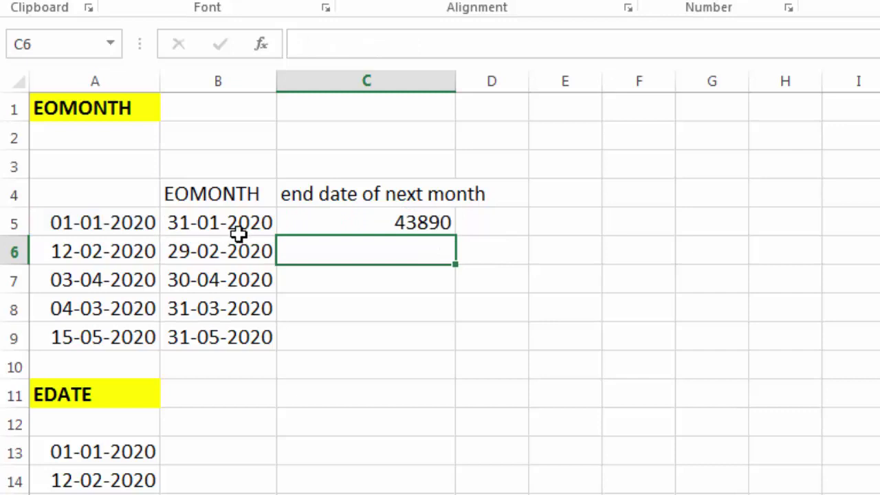
click(370, 221)
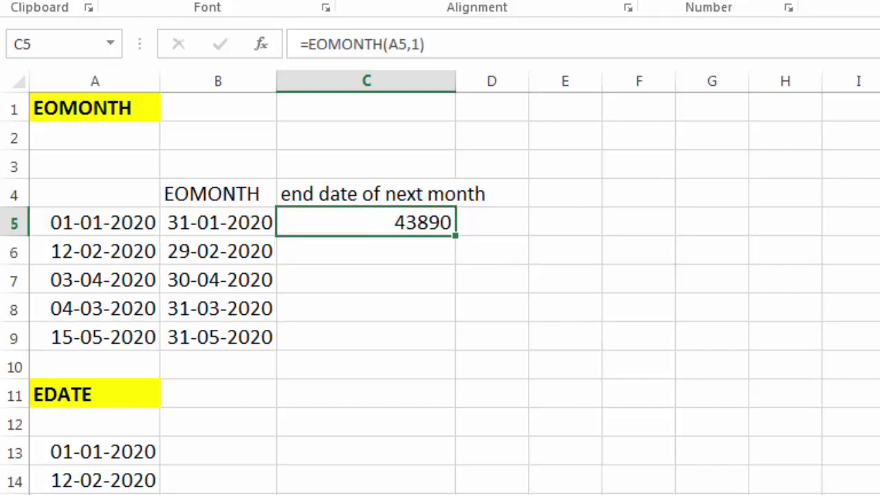
Format C5 as Short Date and fill it down to C9, ending at 30-06-2020
click(743, 171)
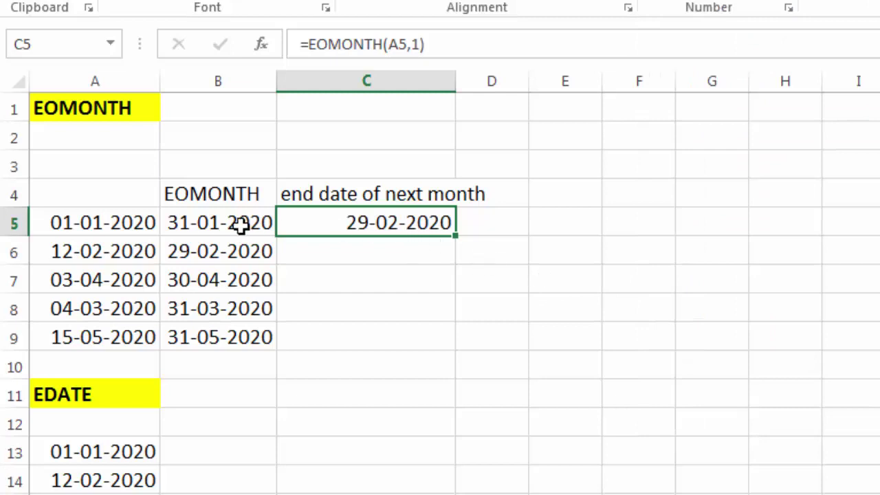
drag(457, 235, 458, 340)
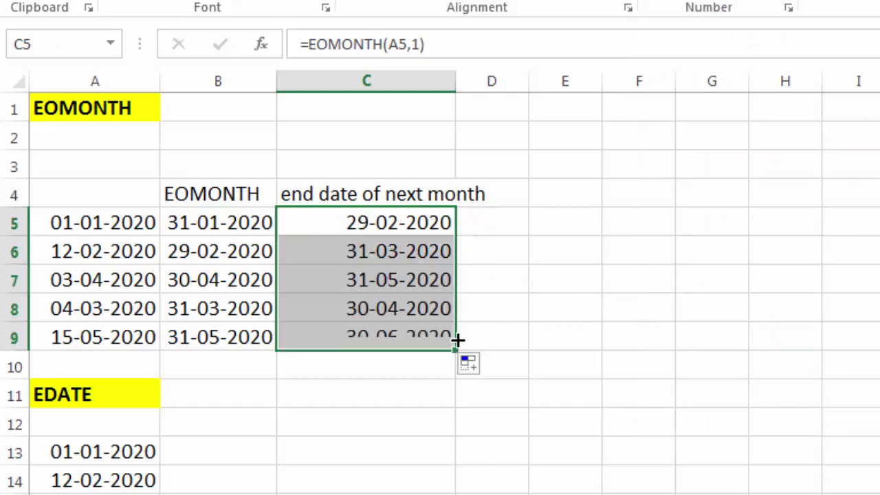
click(346, 312)
click(127, 276)
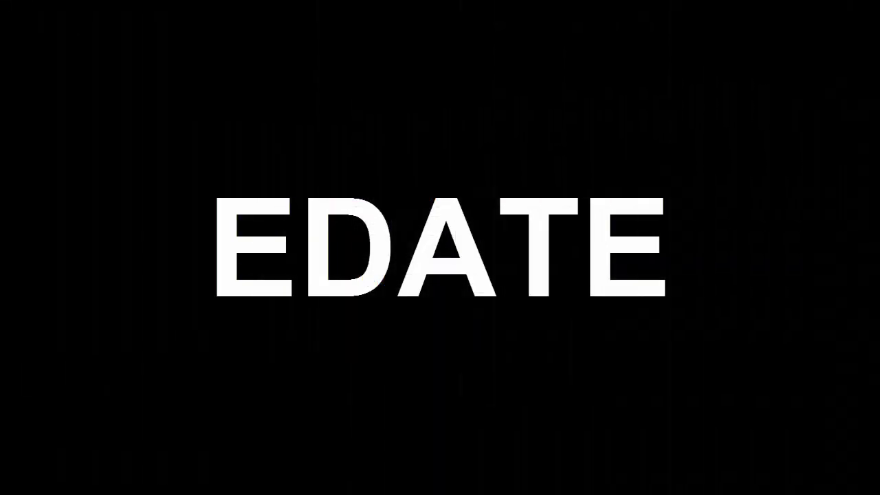
Scroll down to the EDATE section and select its first start date in A13
scroll(303, 313, down, 2)
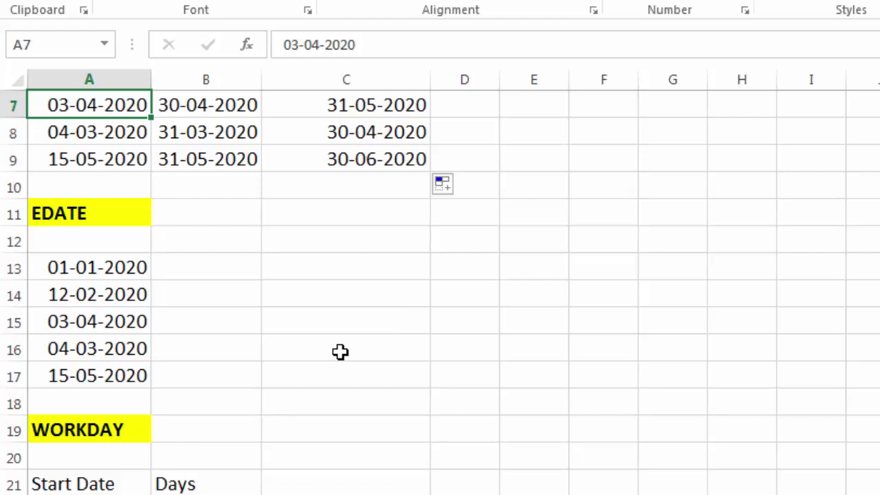
click(100, 263)
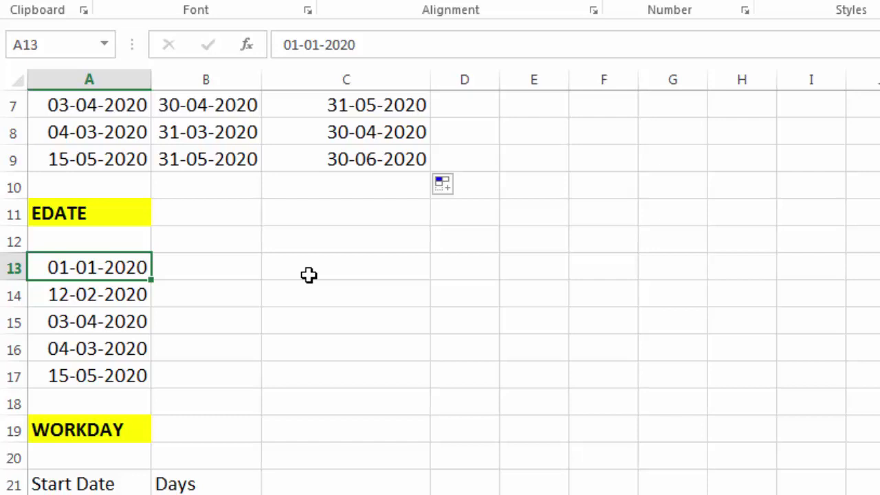
Enter =EDATE(A13,14) in C13 to move the start date 14 months ahead
click(234, 265)
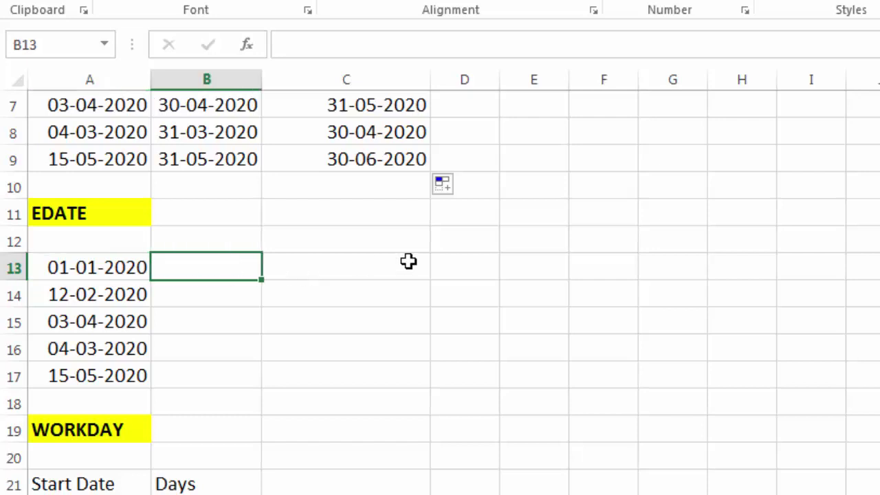
click(354, 259)
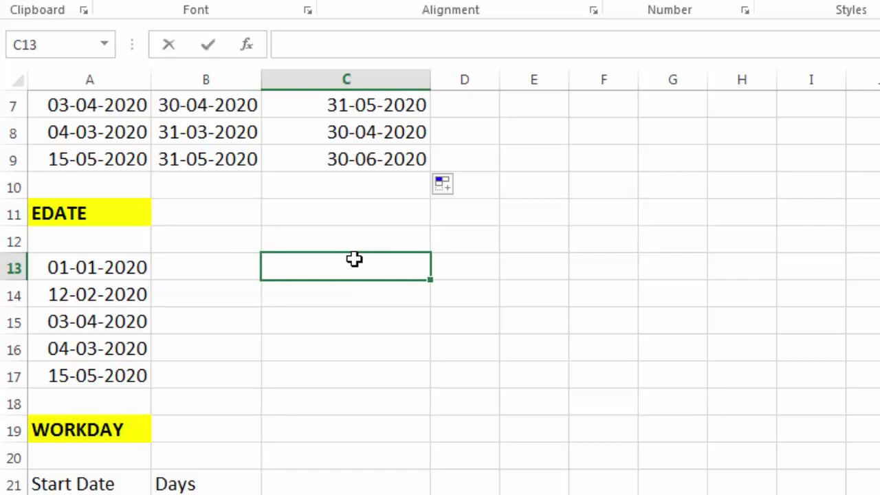
text(=edate)
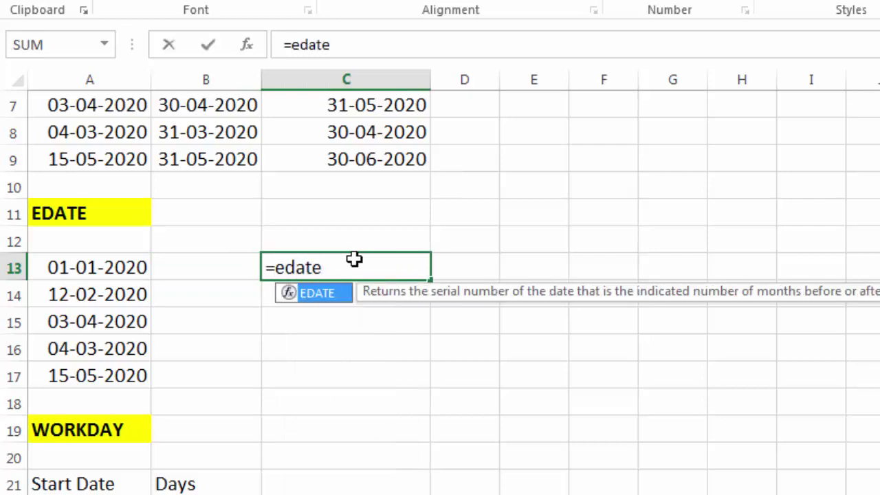
text(()
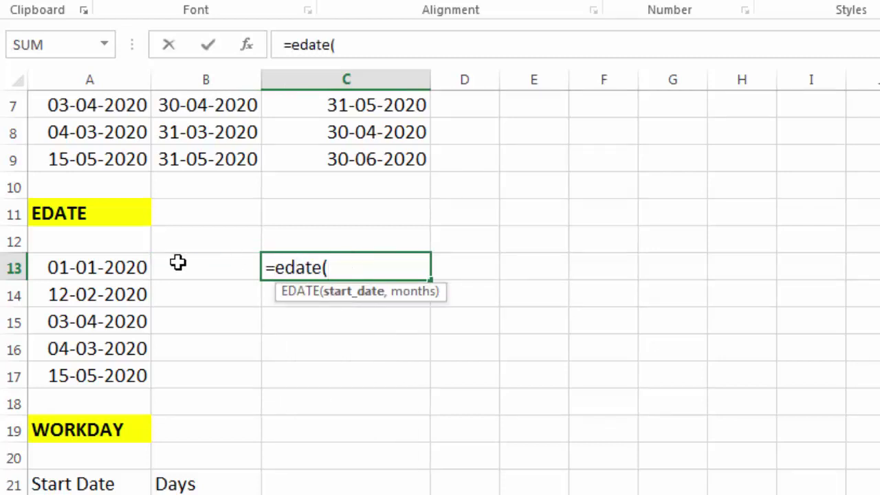
click(104, 263)
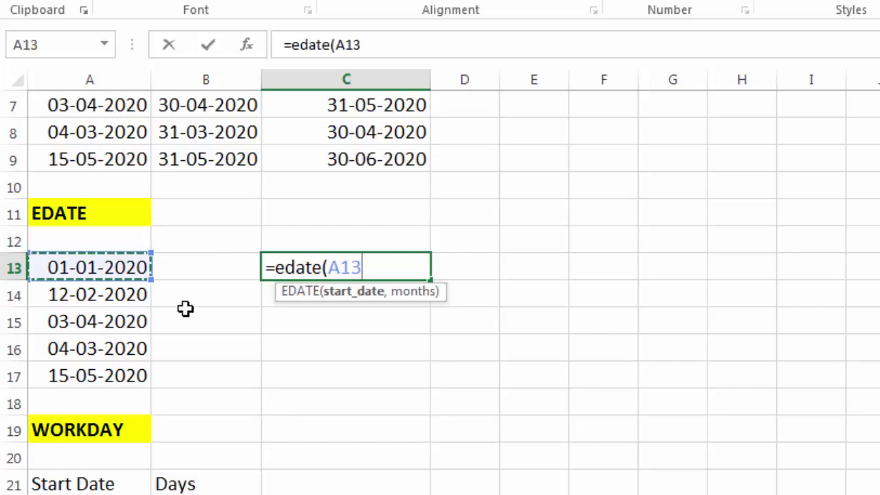
text(,)
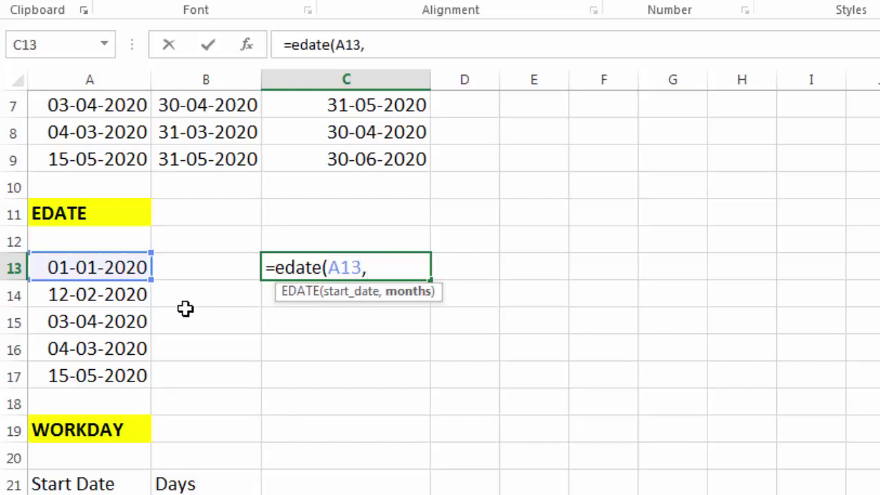
text(14)
text())
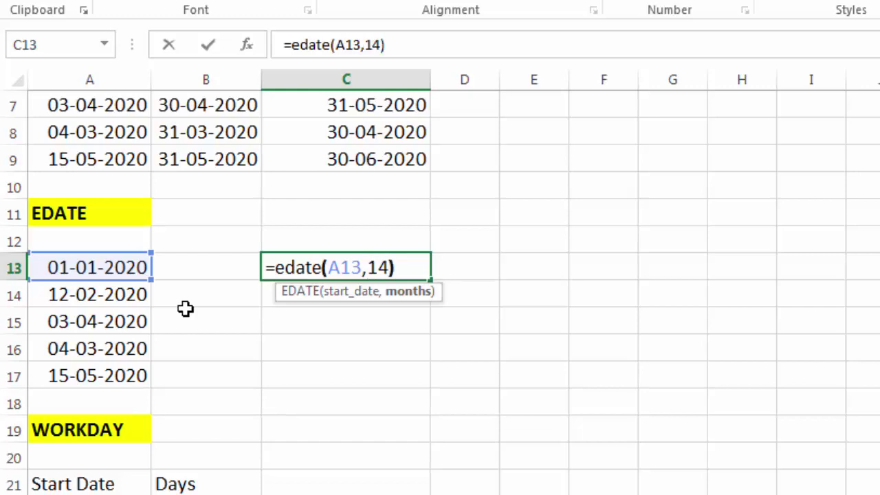
key(Return)
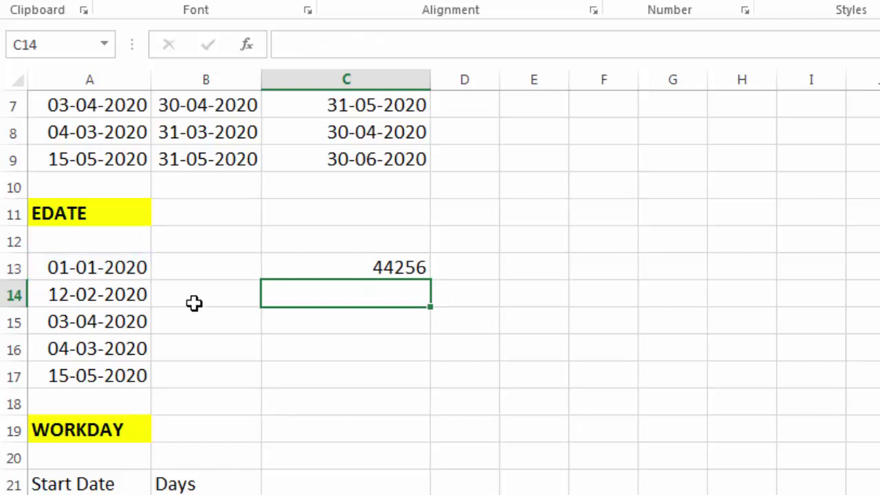
click(301, 270)
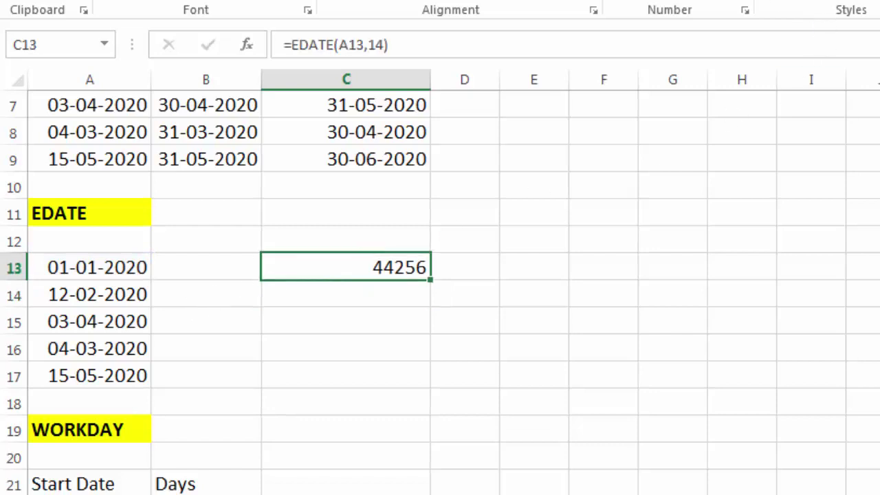
Format C13 as Short Date and fill it down to C17, ending at 15-07-2021
click(778, 4)
click(698, 174)
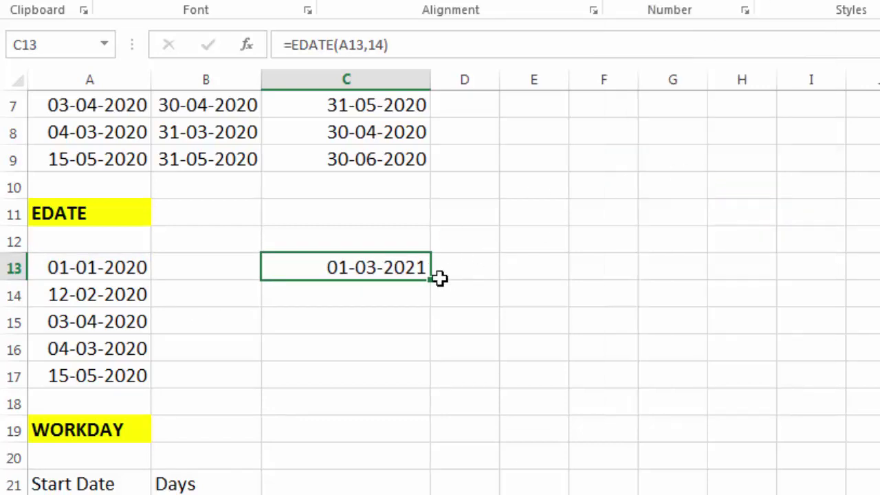
click(84, 272)
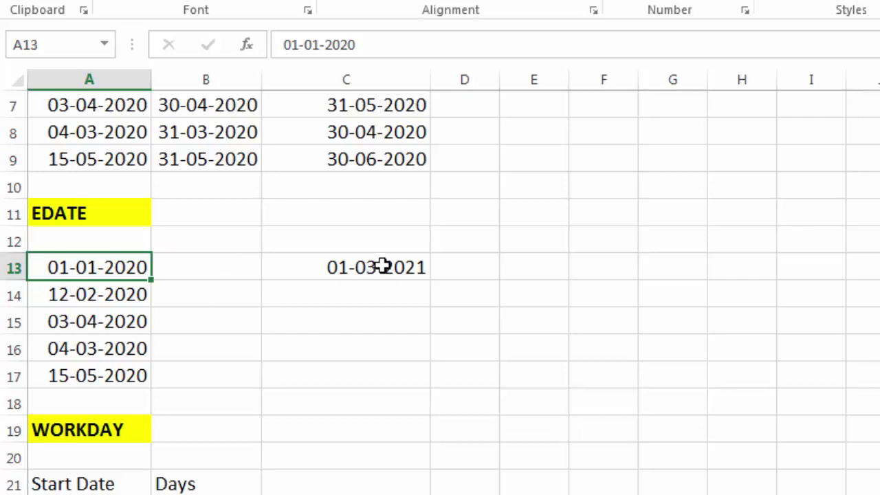
click(383, 267)
drag(430, 279, 436, 379)
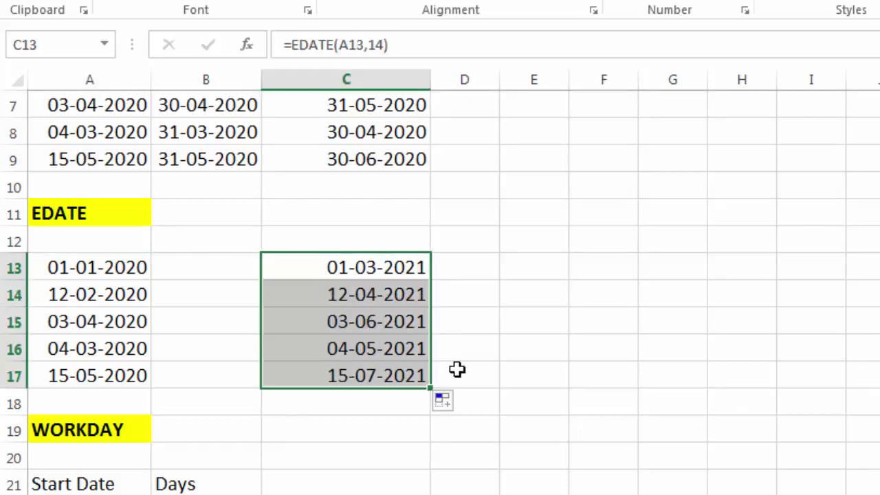
click(370, 274)
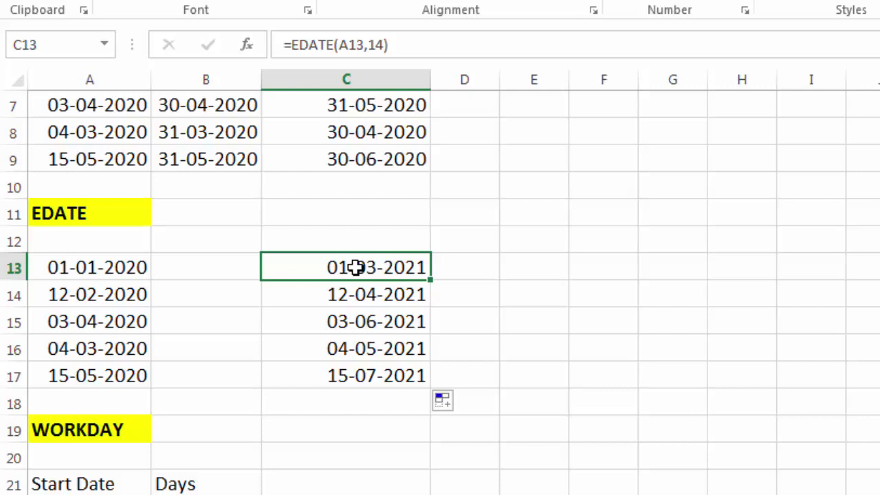
Change C13 to =EOMONTH(EDATE(A13,14),0) and fill it down to C17 for month-end dates
double_click(355, 267)
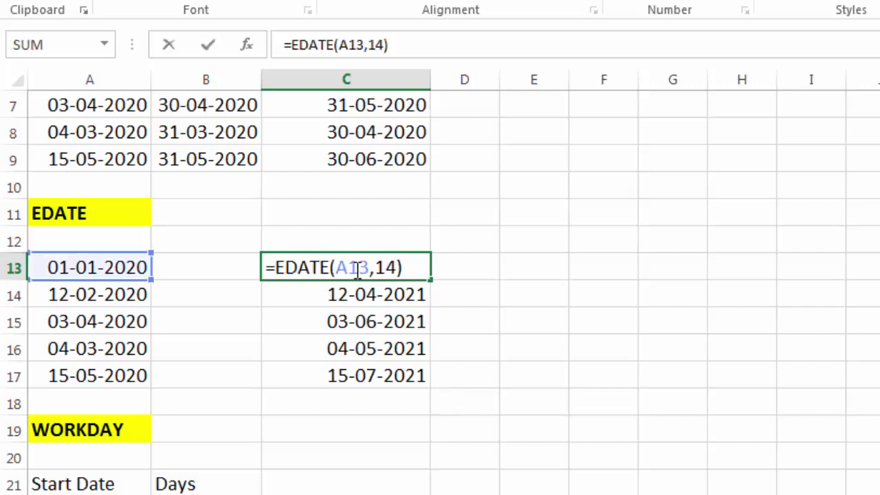
text(eomonth()
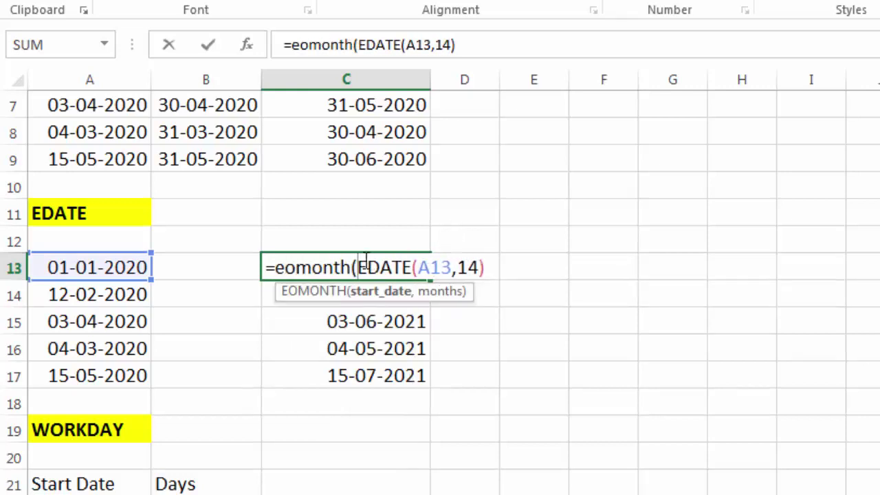
click(495, 269)
text(,0))
key(Return)
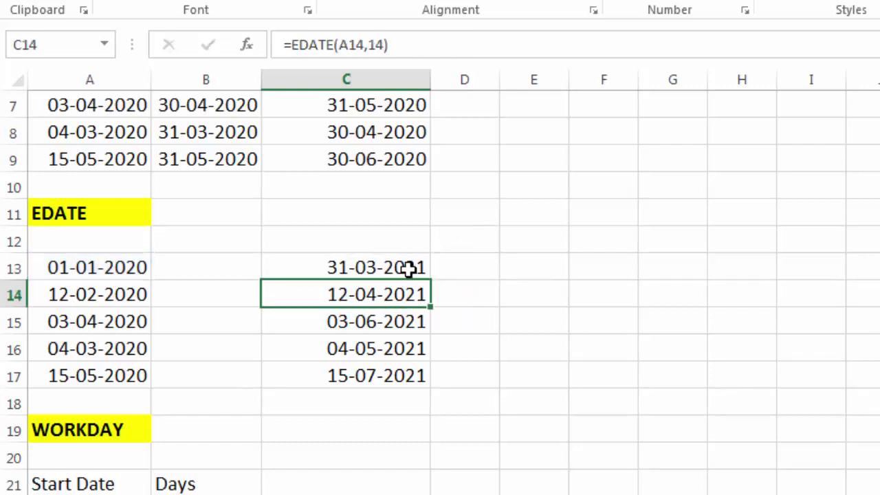
click(409, 269)
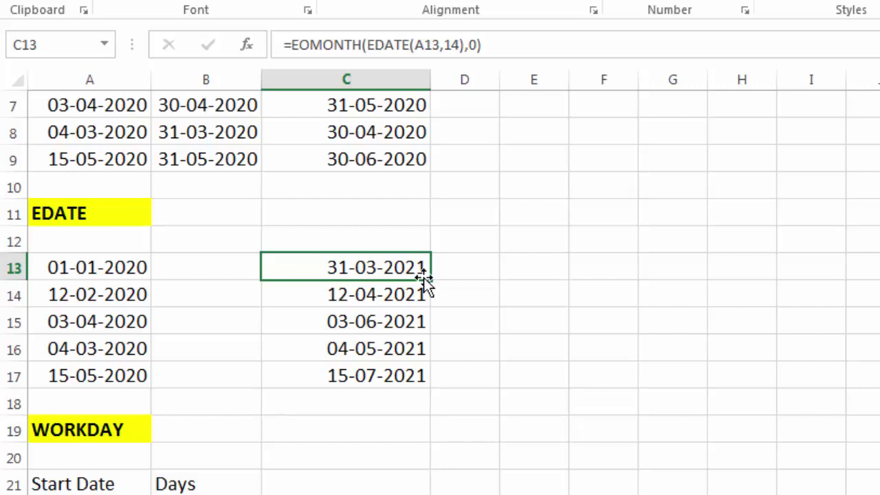
drag(429, 280, 427, 387)
click(392, 341)
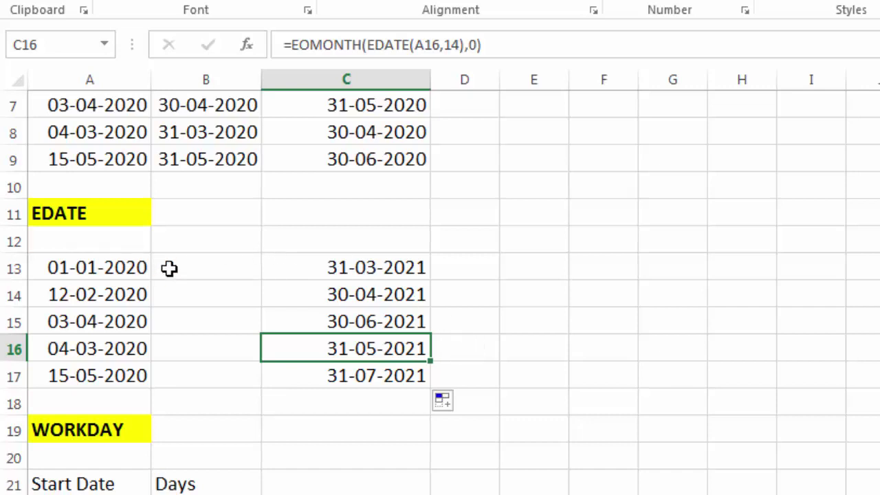
Enter =EDATE(A13,-14) in B13 to go 14 months back
click(206, 265)
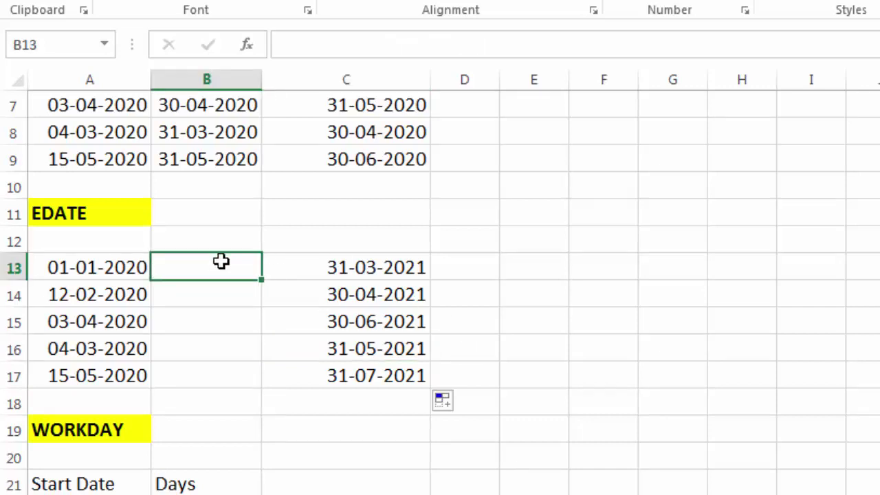
text(=)
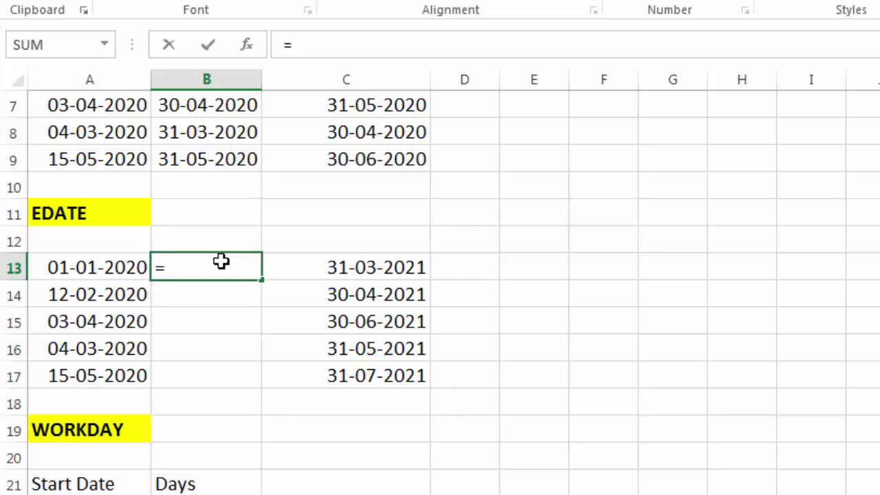
text(edate()
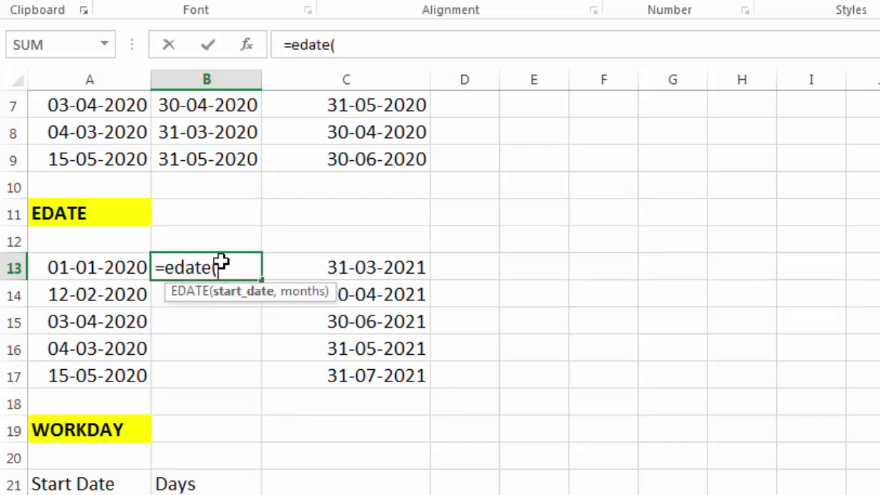
click(128, 264)
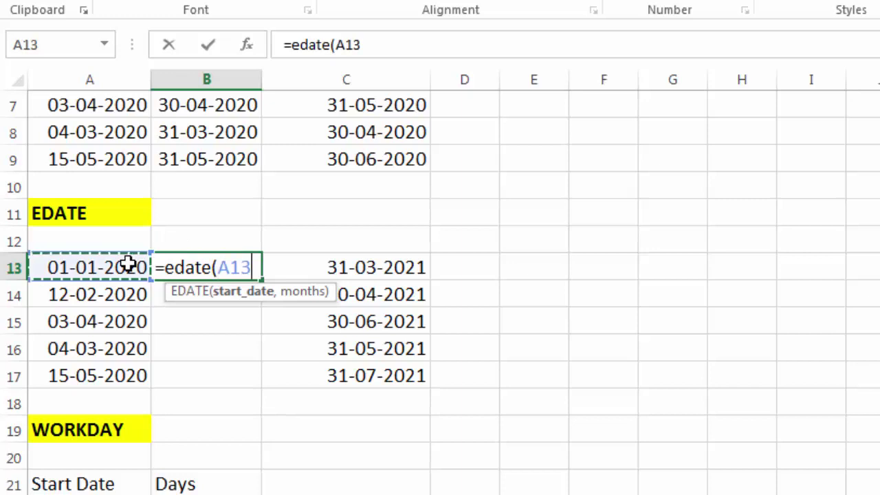
text(,)
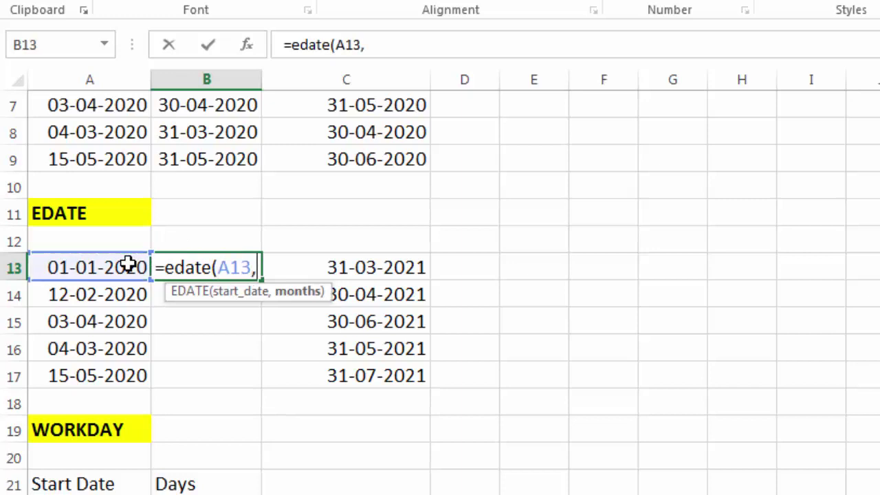
text(-14))
key(Return)
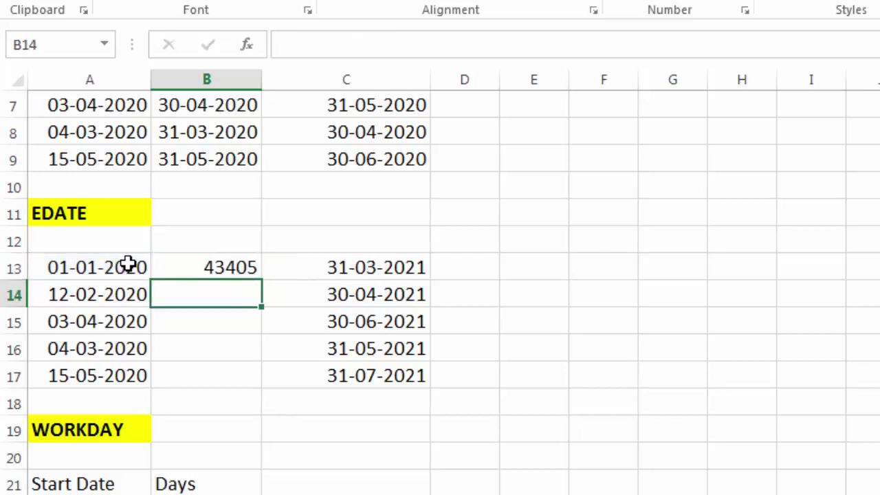
Format B13 as Short Date and fill the formula down to B17
click(178, 257)
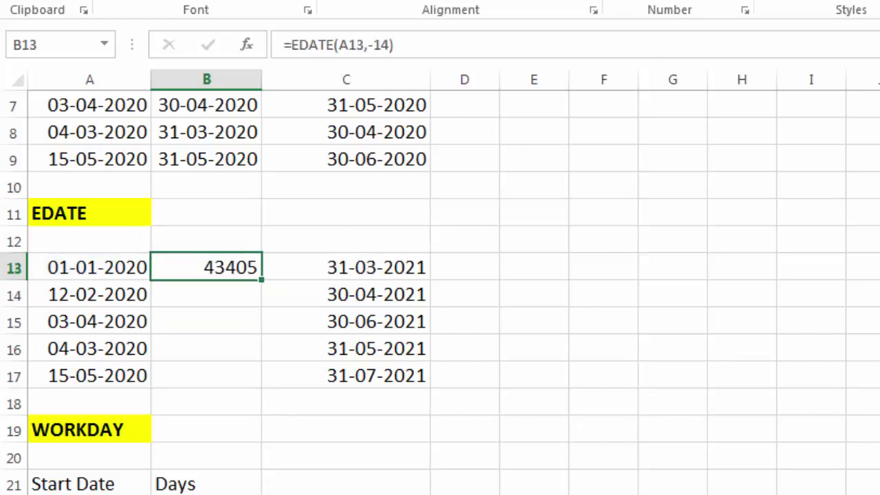
click(711, 173)
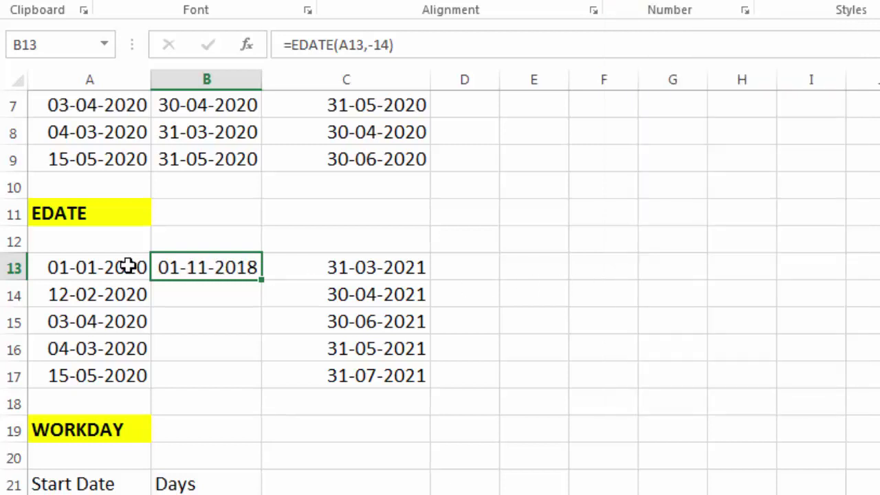
drag(261, 281, 263, 386)
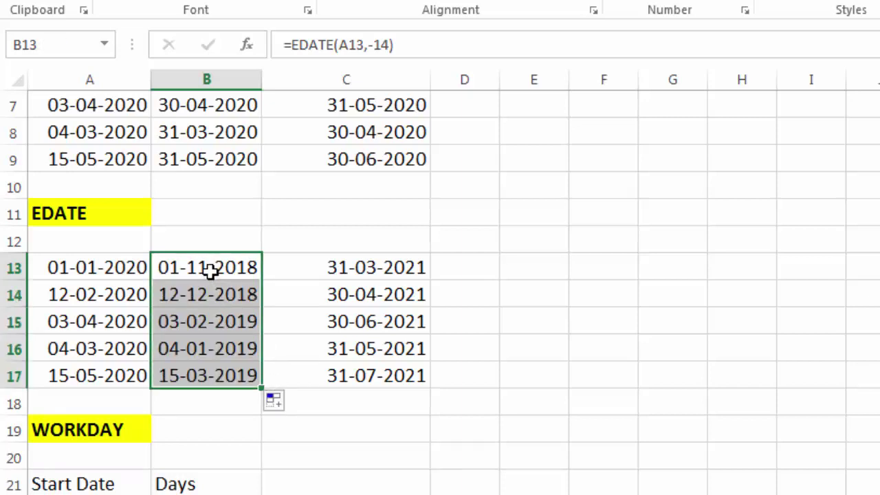
click(209, 270)
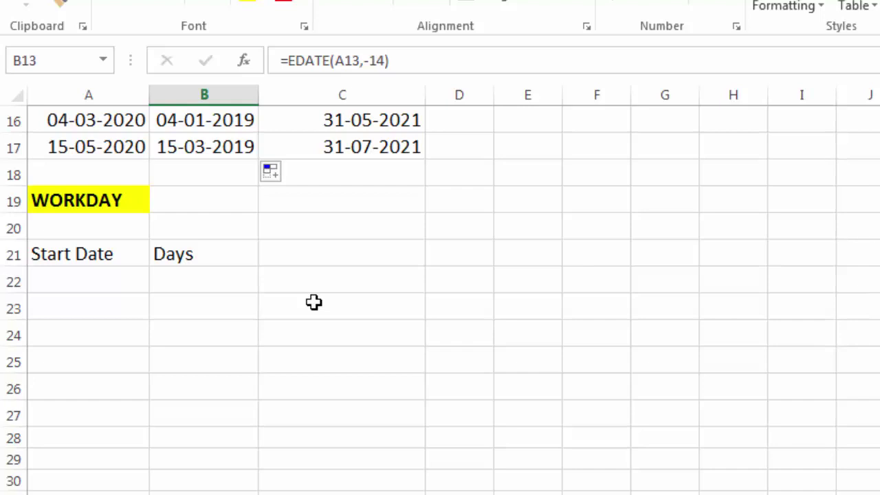
Copy the start dates from A13:A17 and paste them into A23:A27
scroll(349, 394, up, 3)
drag(121, 286, 114, 377)
key(ctrl+c)
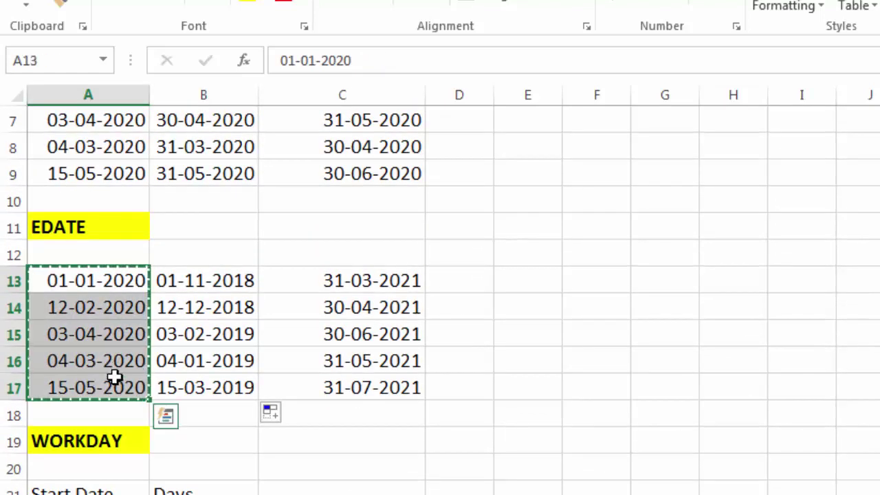
scroll(114, 376, down, 3)
click(96, 300)
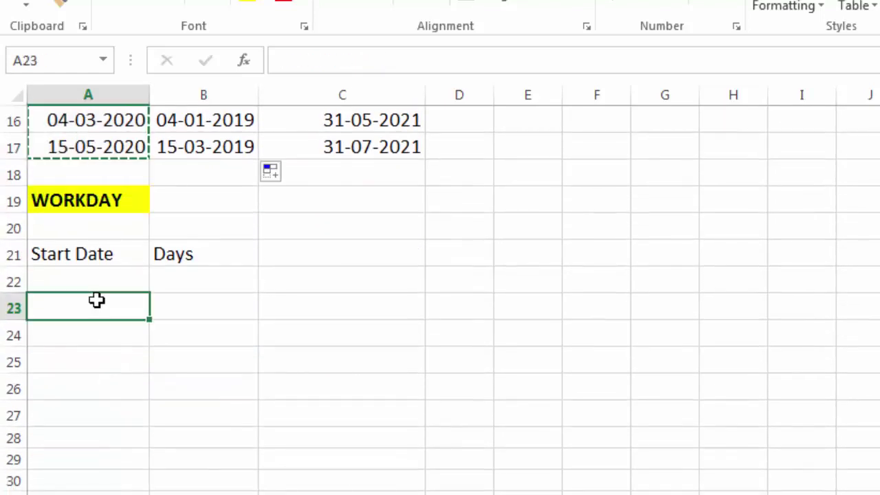
key(ctrl+v)
click(165, 301)
Enter 20 as the number of working days in B23
key(Left)
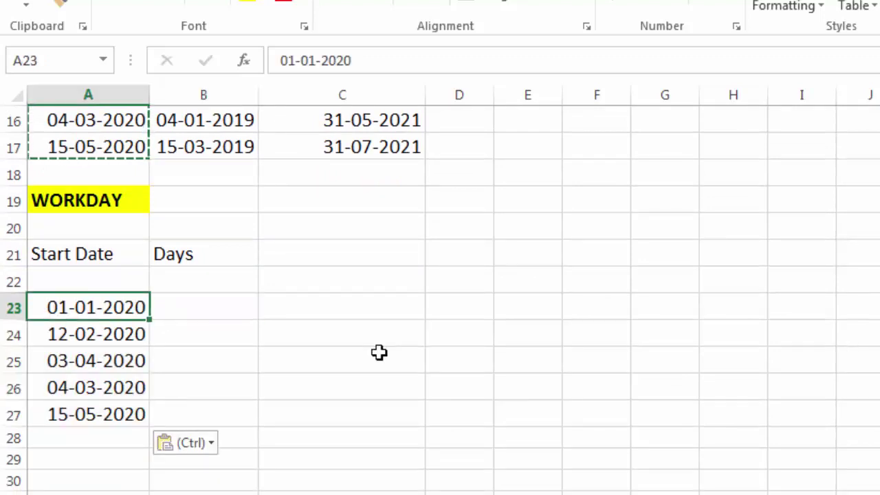
key(Right)
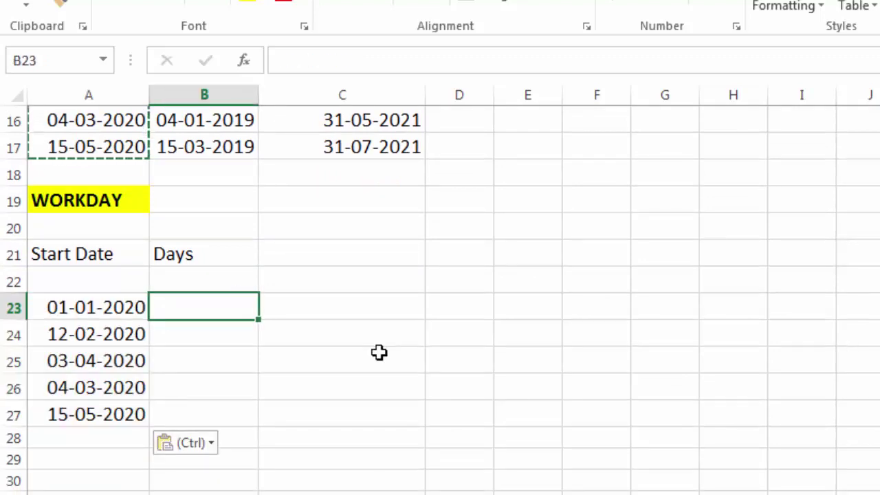
text(20)
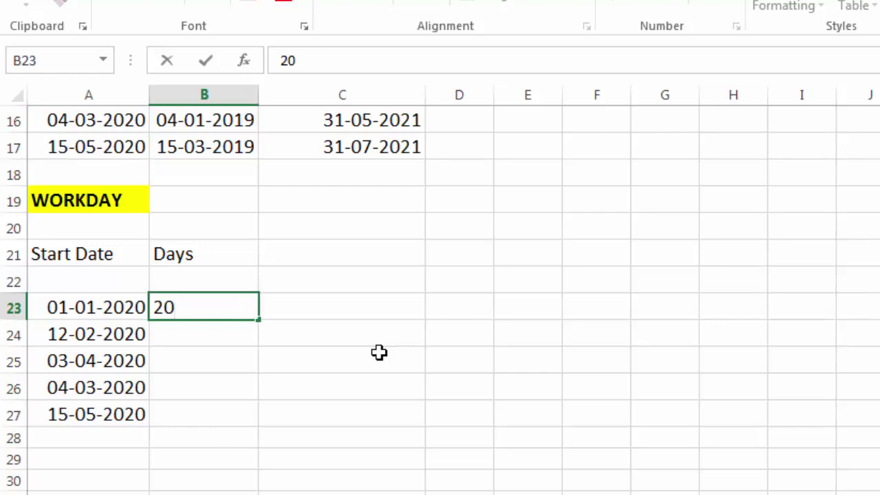
key(Right)
click(231, 308)
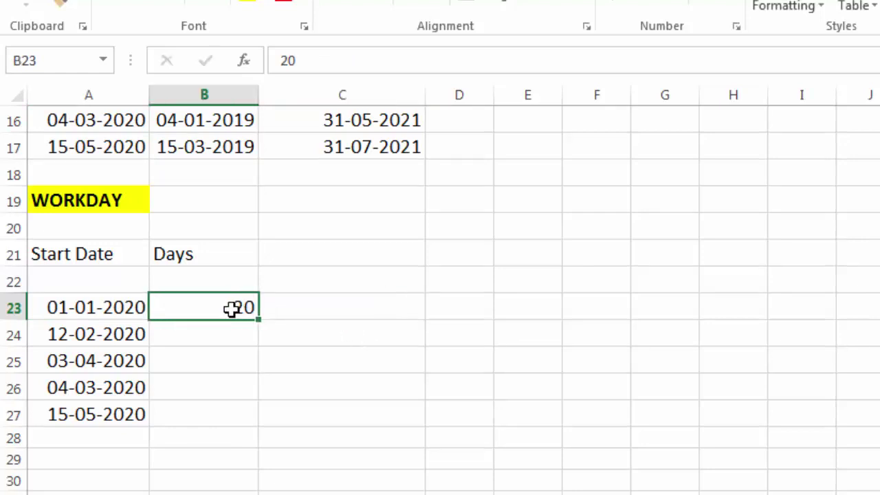
click(97, 307)
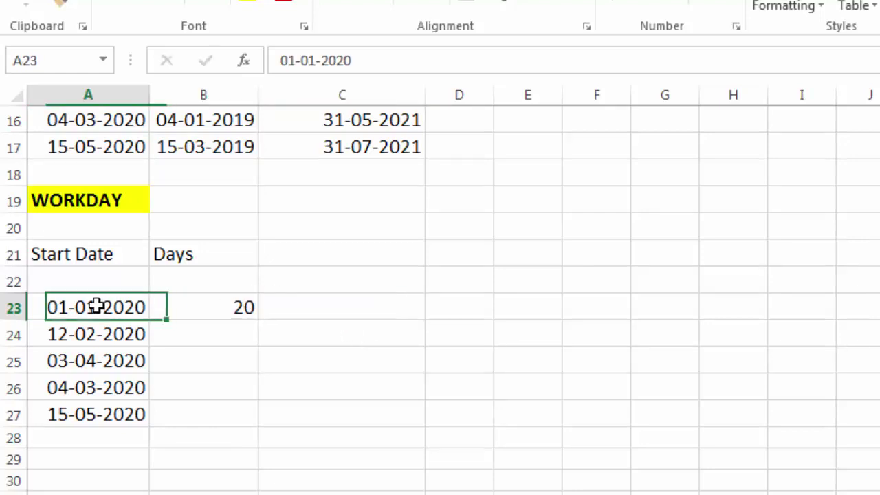
click(220, 307)
Enter =WORKDAY(A23,B23) in C23, returning the serial 43859
click(303, 308)
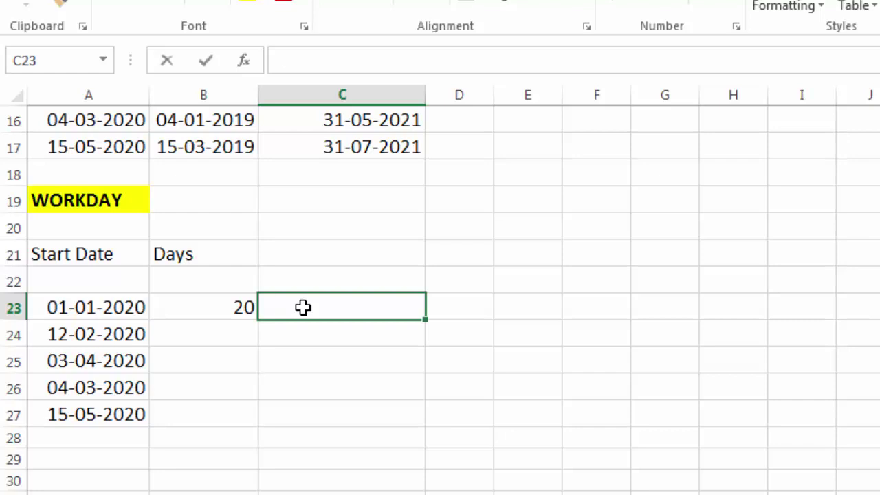
text(=work)
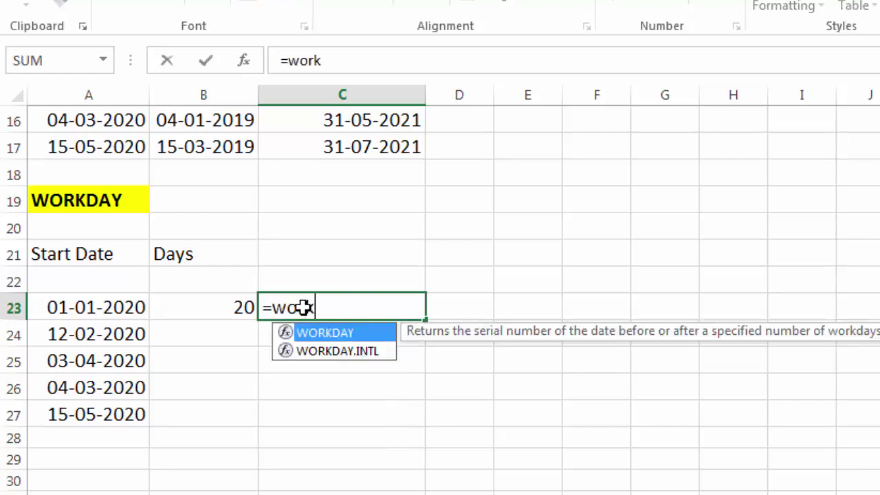
text(day()
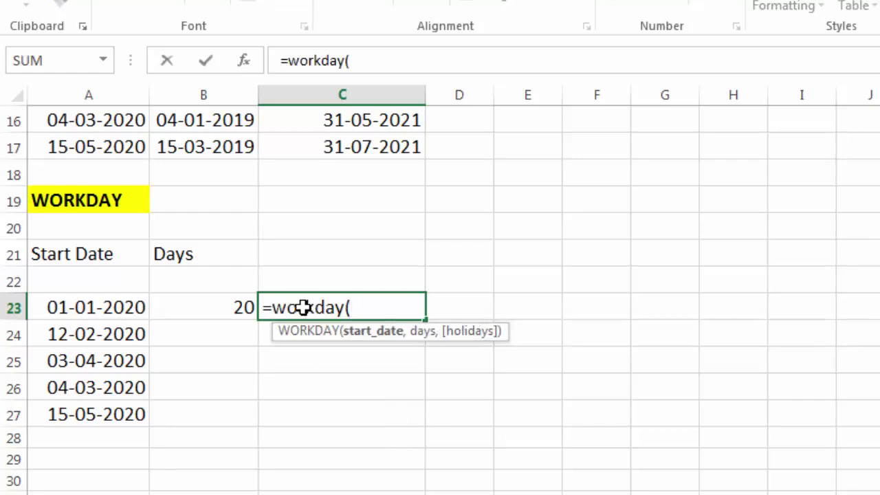
click(113, 310)
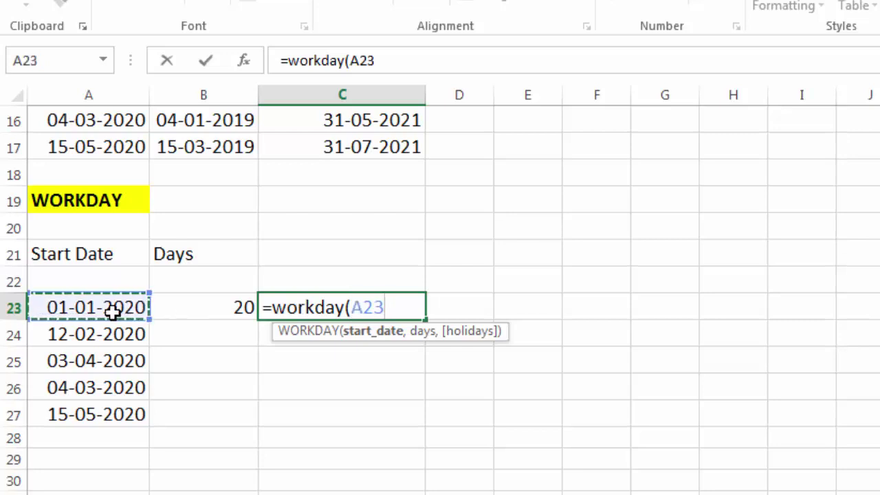
text(,)
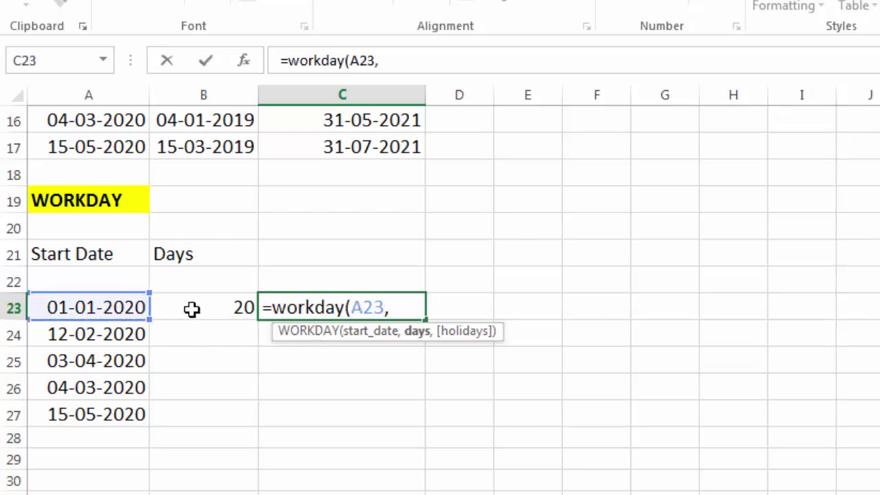
click(192, 309)
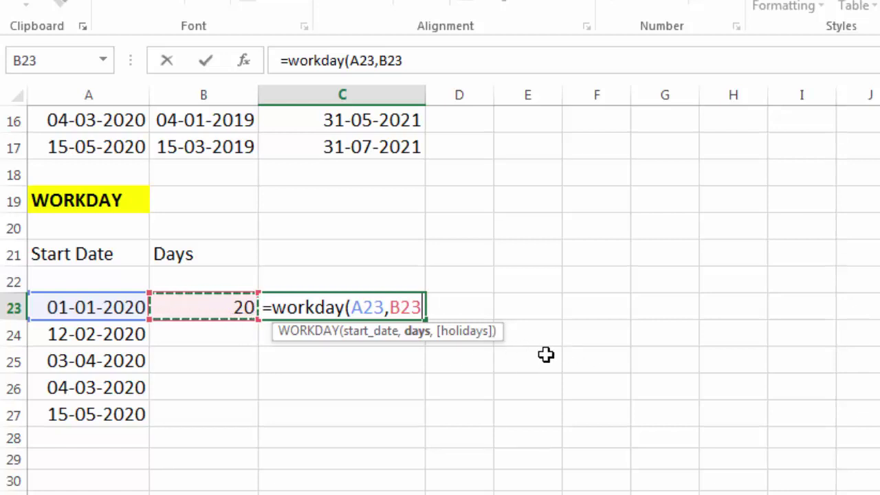
text())
key(Return)
click(371, 307)
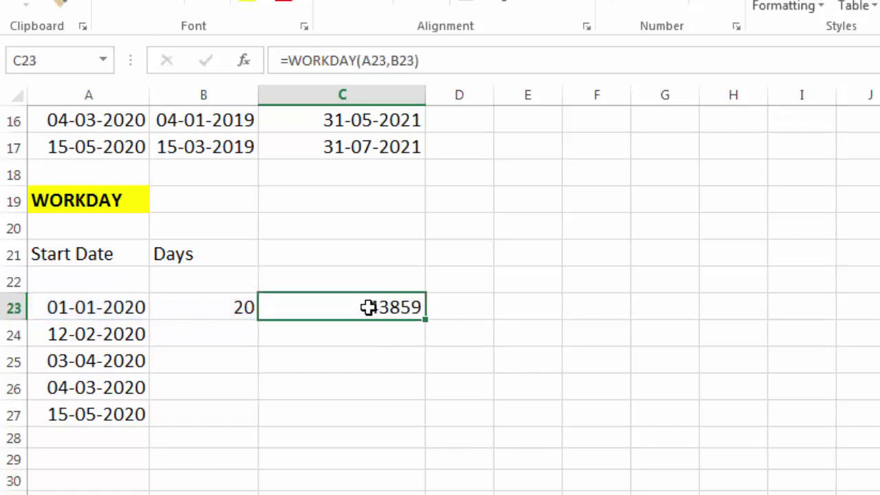
Format C23 as Short Date to show 29-01-2020 and insert the January 2020 calendar picture
click(735, 3)
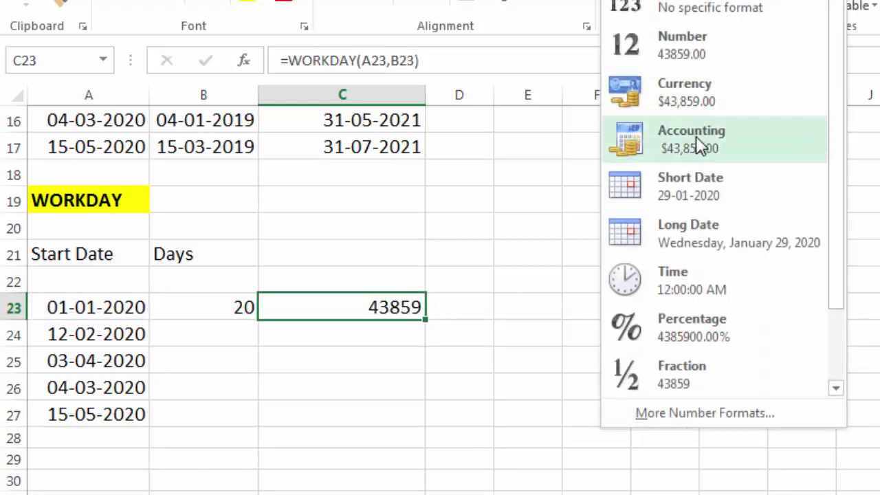
click(696, 183)
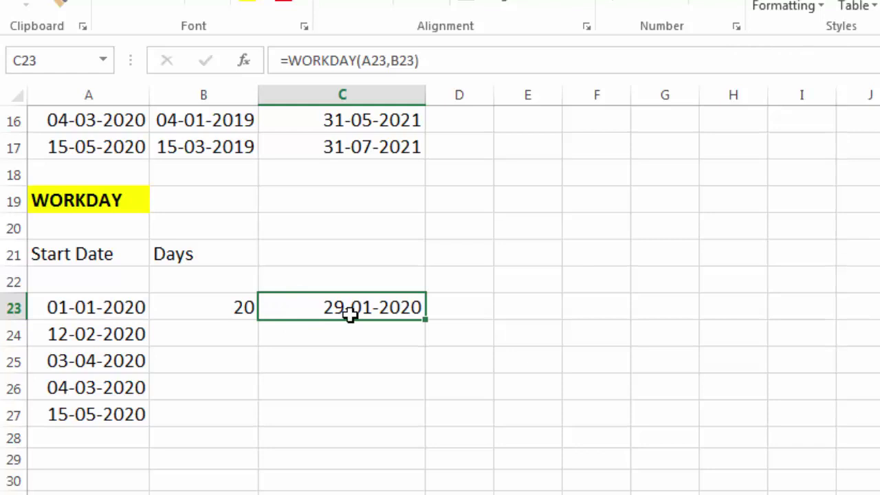
key(ctrl+z)
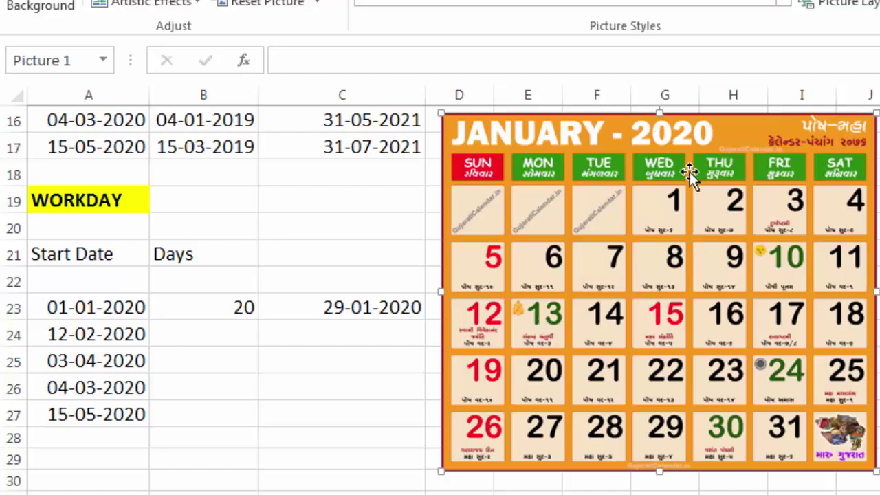
Enter holiday dates 13-01-2021 and 15-01-2020 in E23:E24
drag(639, 148, 876, 144)
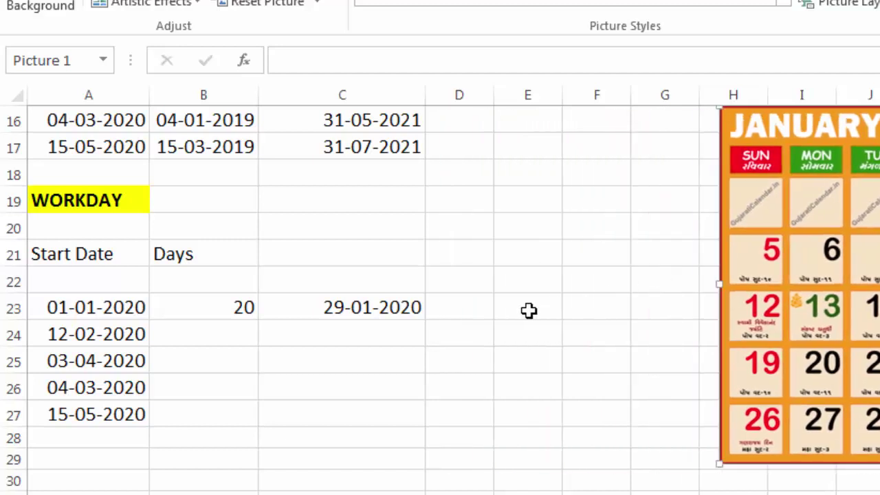
click(526, 309)
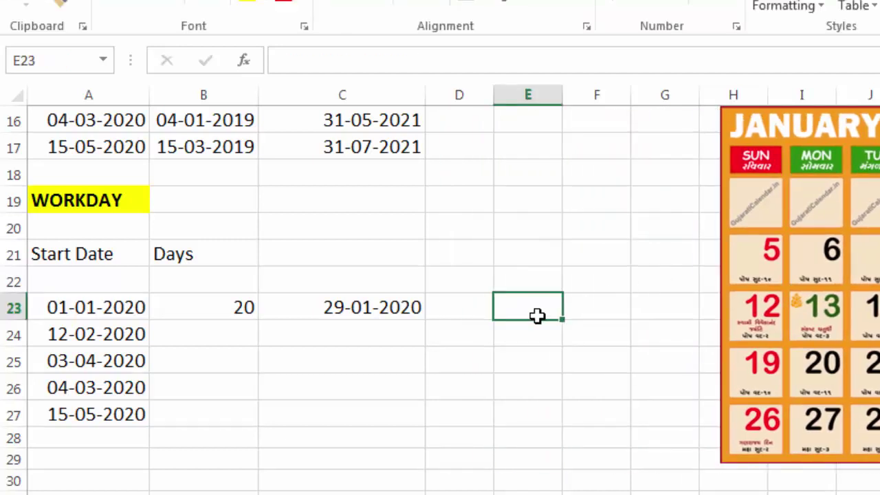
text(13-01-2021)
key(Return)
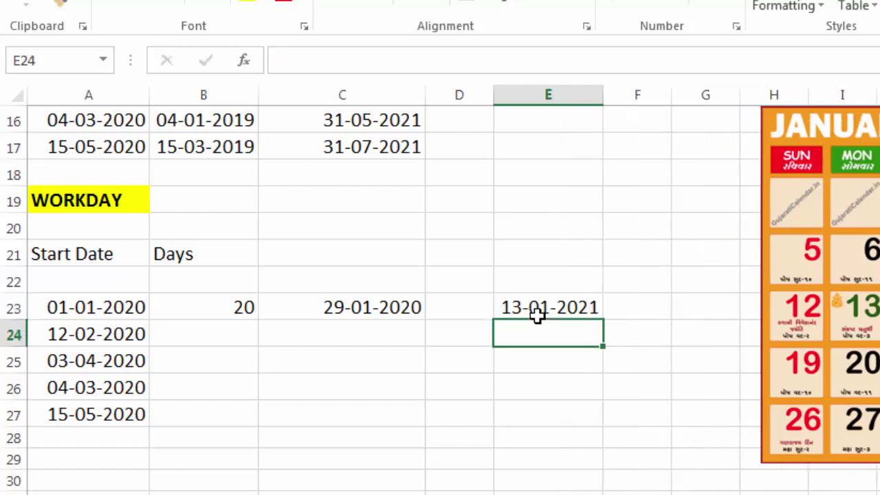
text(15-01-2020)
key(Return)
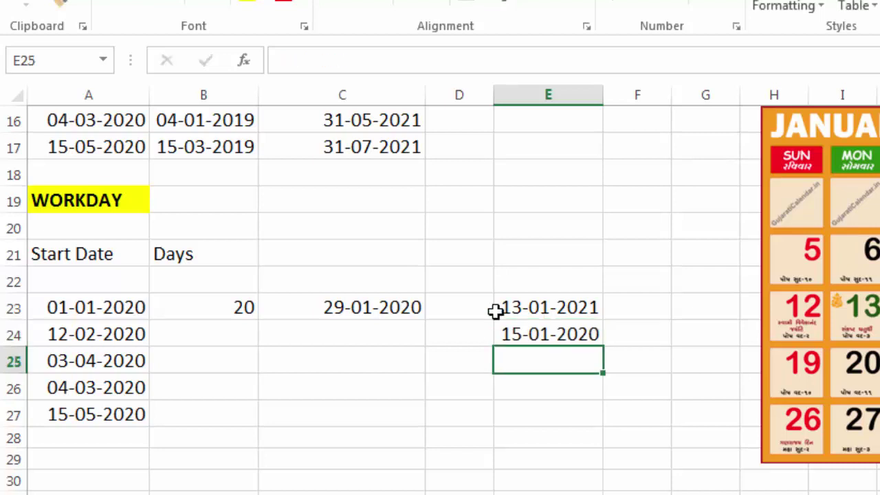
Add E23:E24 as holidays so C23 becomes =WORKDAY(A23,B23,E23:E24), giving 30-01-2020
click(392, 308)
key(F2)
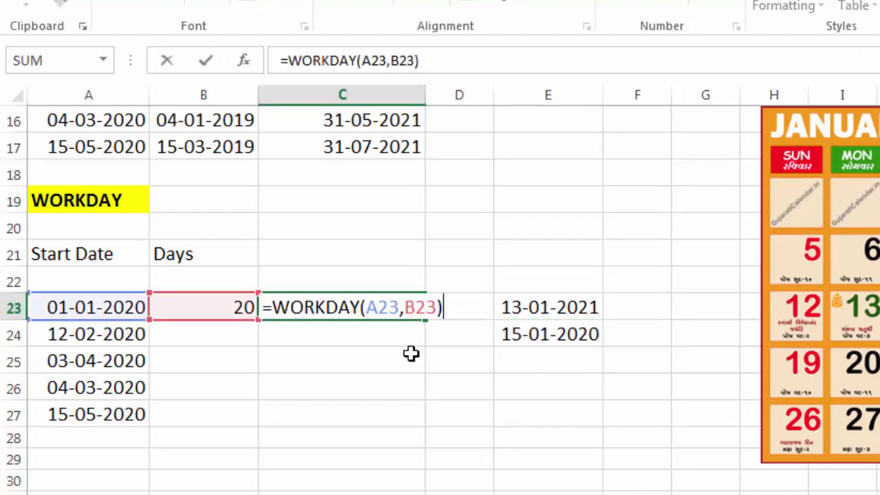
key(Left)
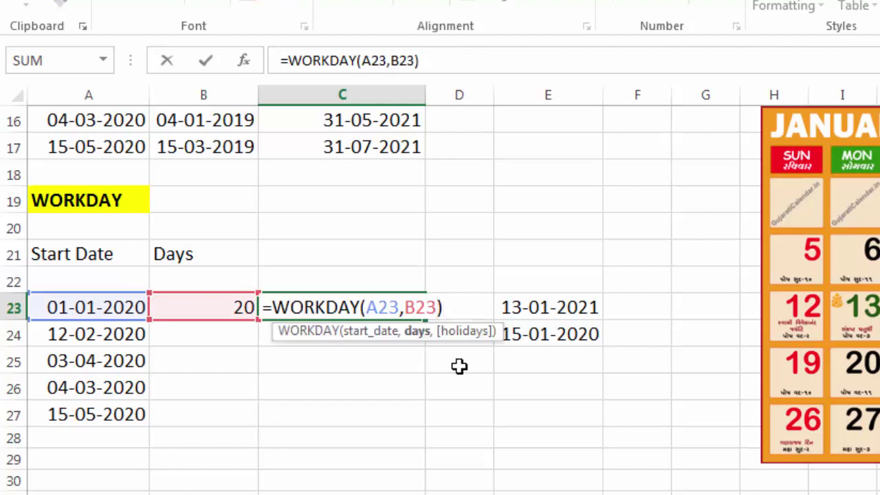
text(,)
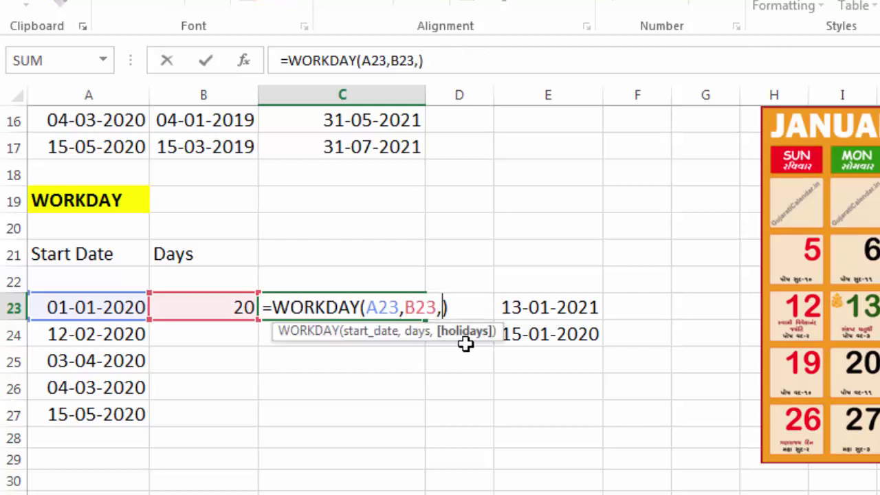
drag(553, 303, 553, 329)
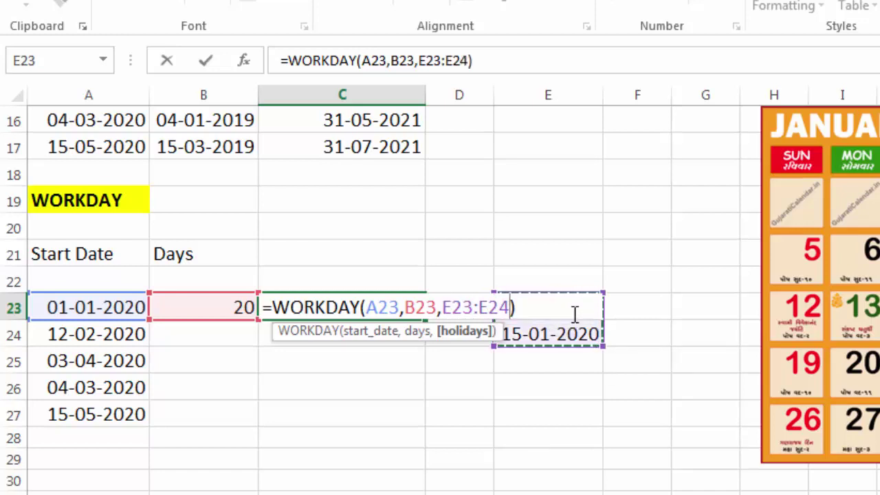
key(Return)
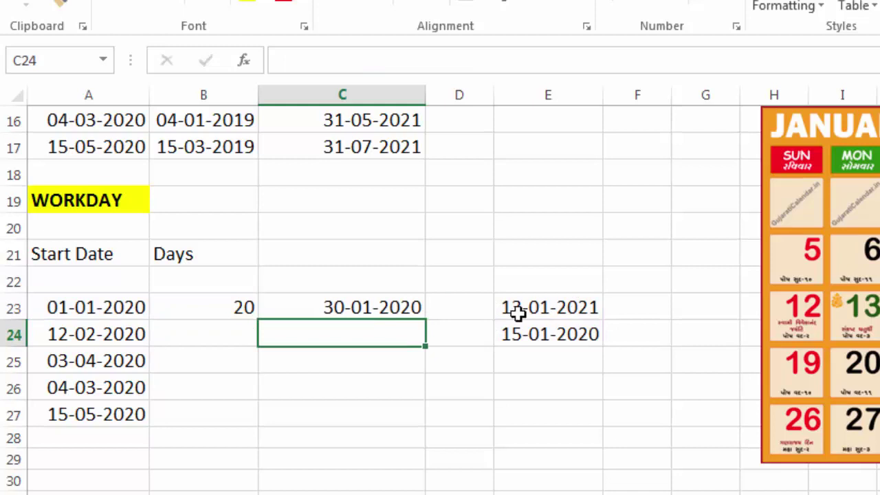
Move the calendar picture off to the right and widen column D
drag(825, 165, 666, 178)
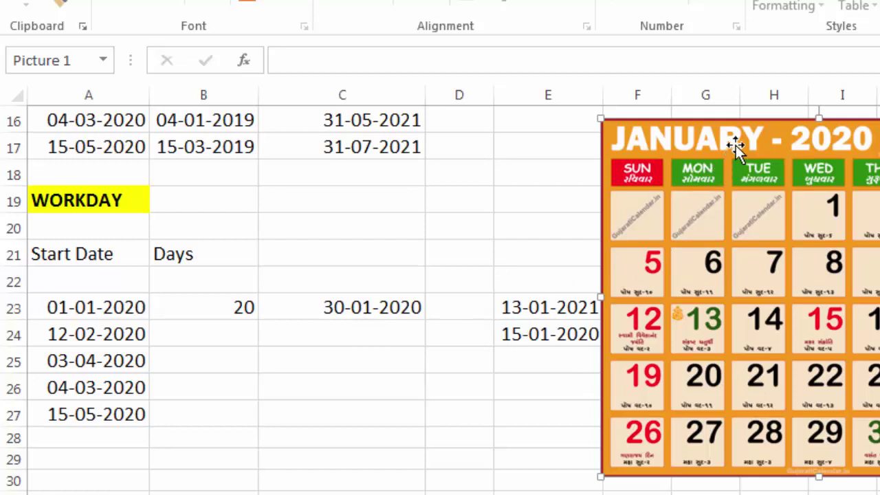
drag(736, 144, 879, 156)
click(376, 307)
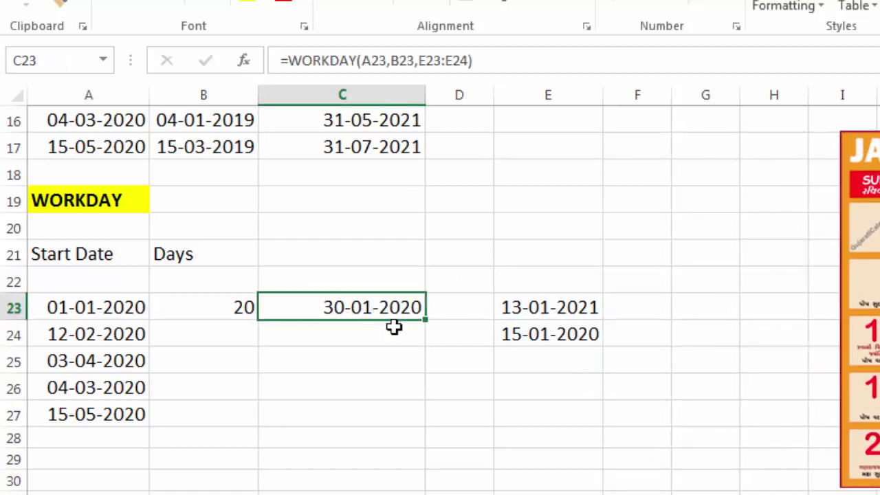
key(Right)
drag(494, 96, 543, 101)
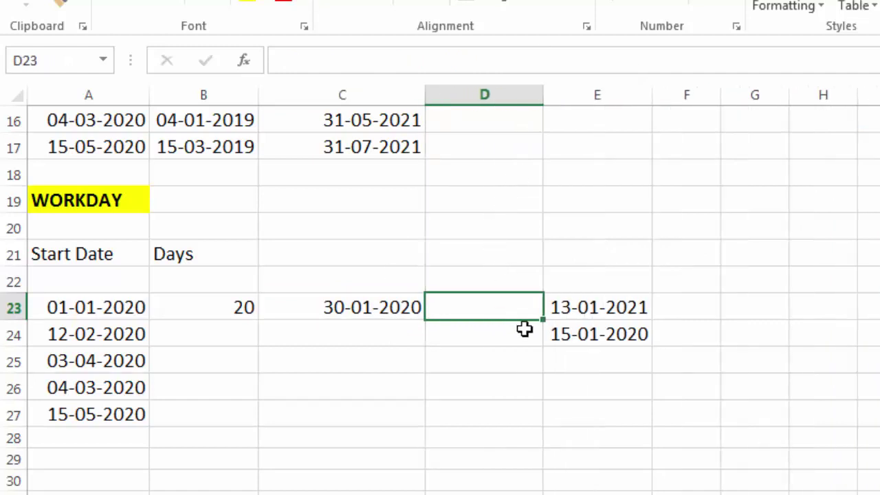
Enter =WORKDAY.INTL(A23,B23,11) in D23 with Sunday as the only weekend day
text(=workday.int)
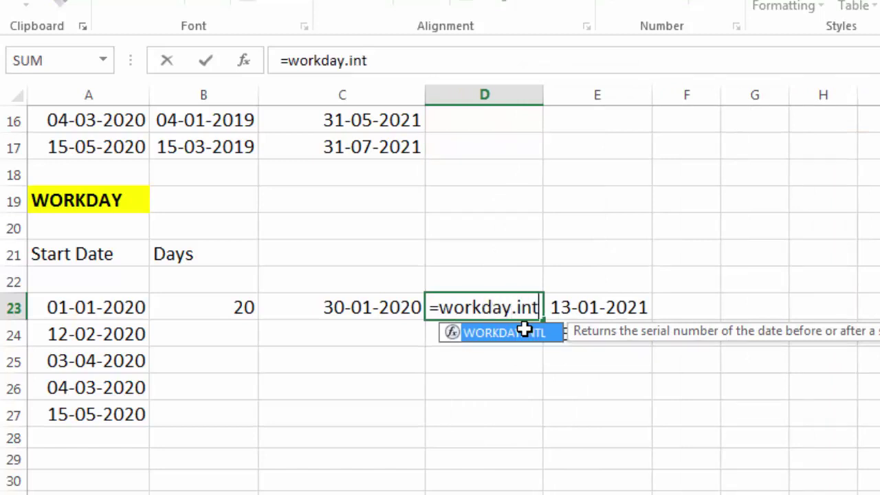
text(l)
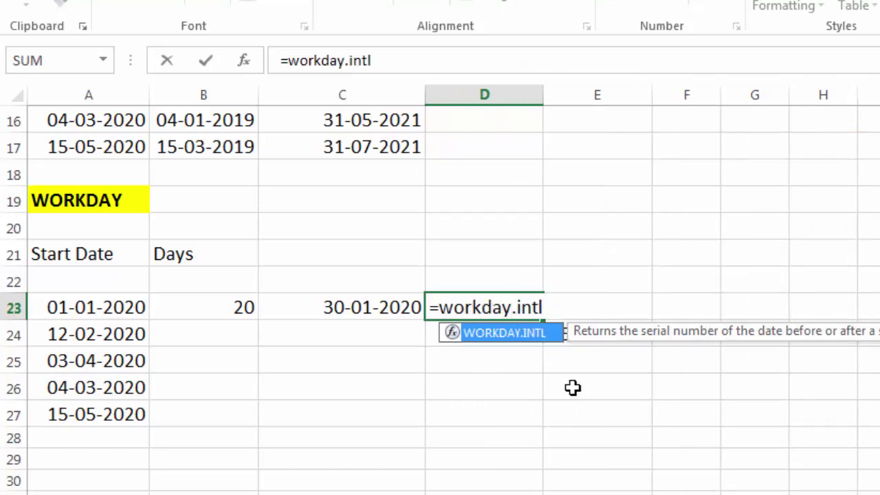
text(()
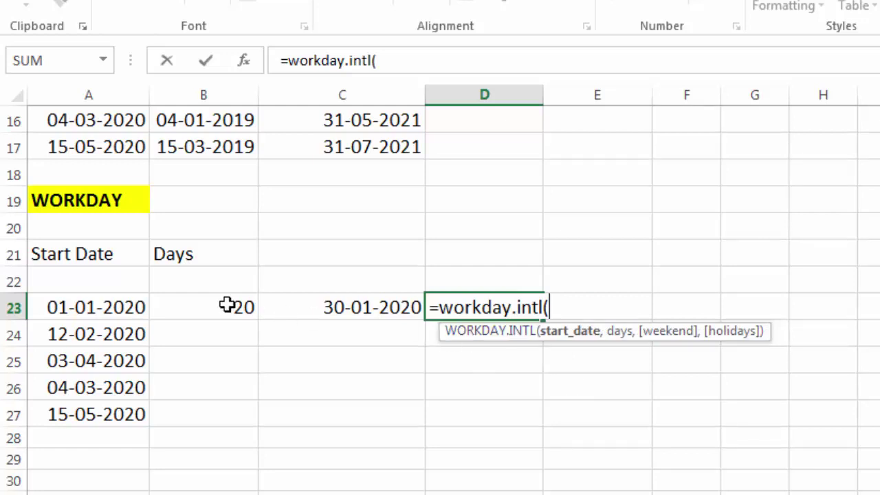
click(112, 307)
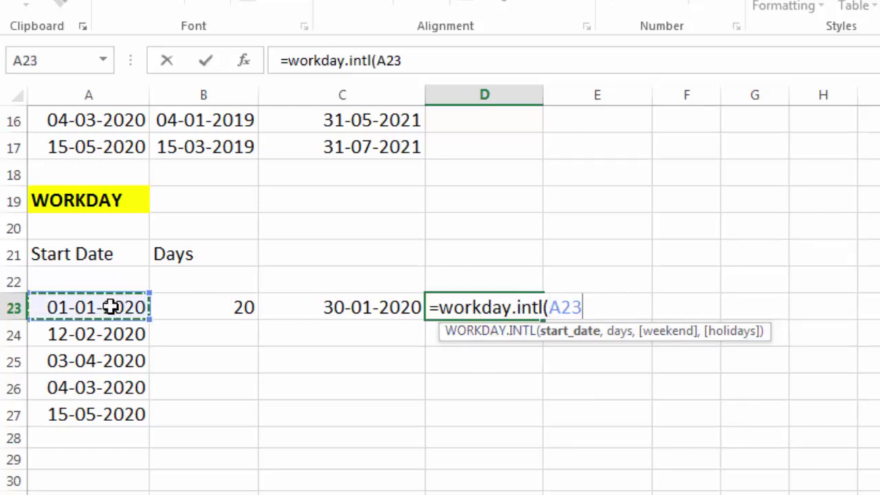
text(,)
click(190, 297)
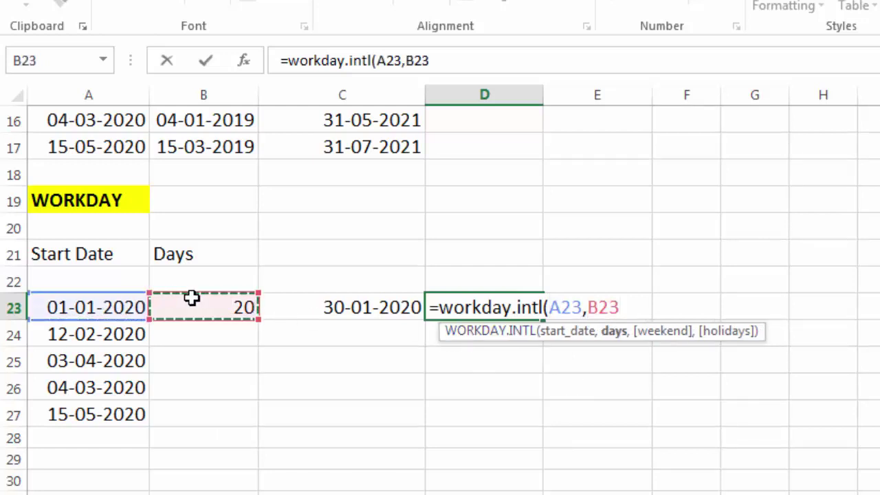
text(,)
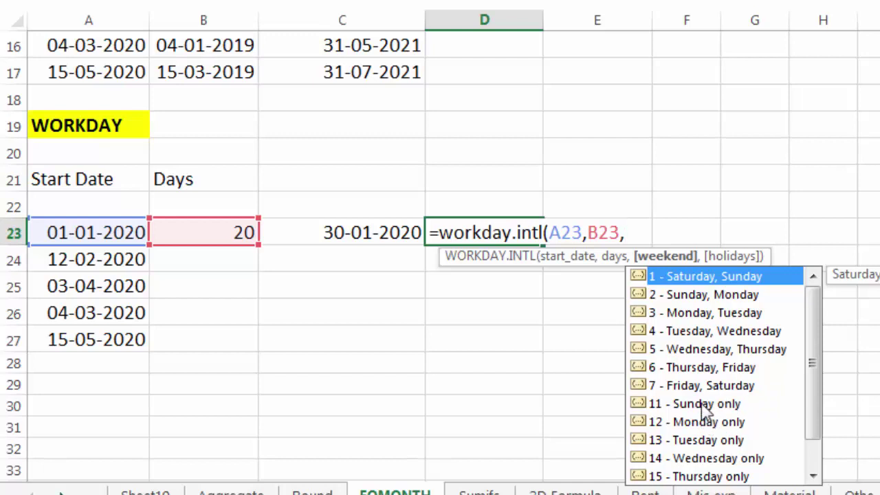
double_click(701, 404)
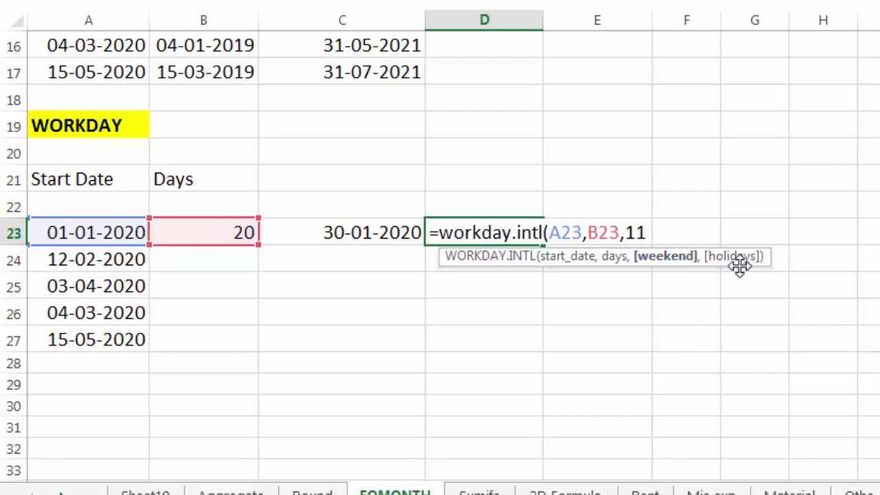
text())
key(Return)
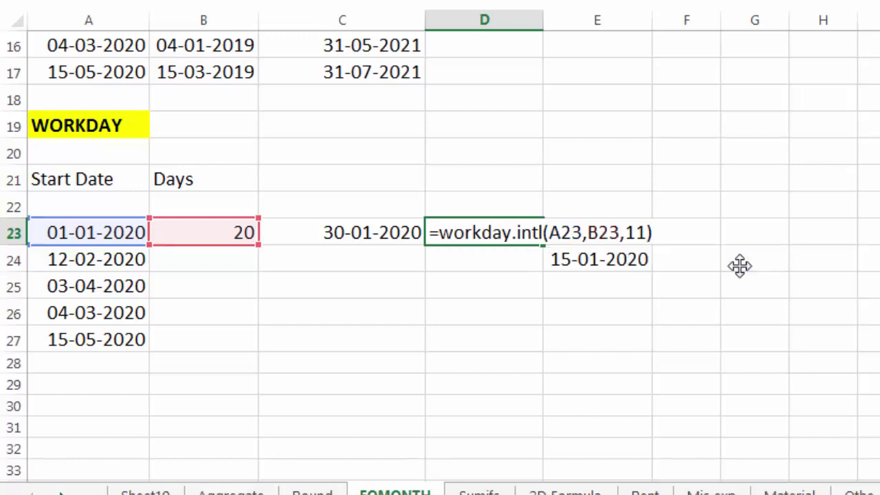
key(Return)
Format D23 as Short Date so it shows 24-01-2020
click(507, 234)
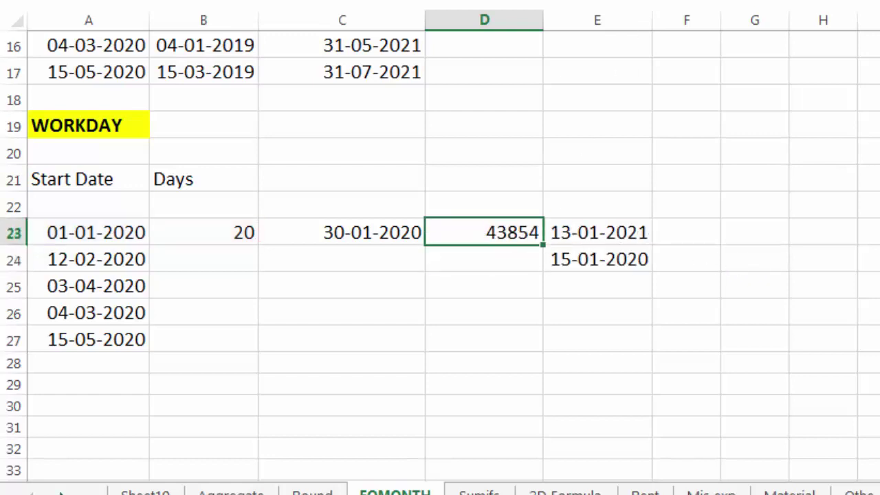
click(692, 103)
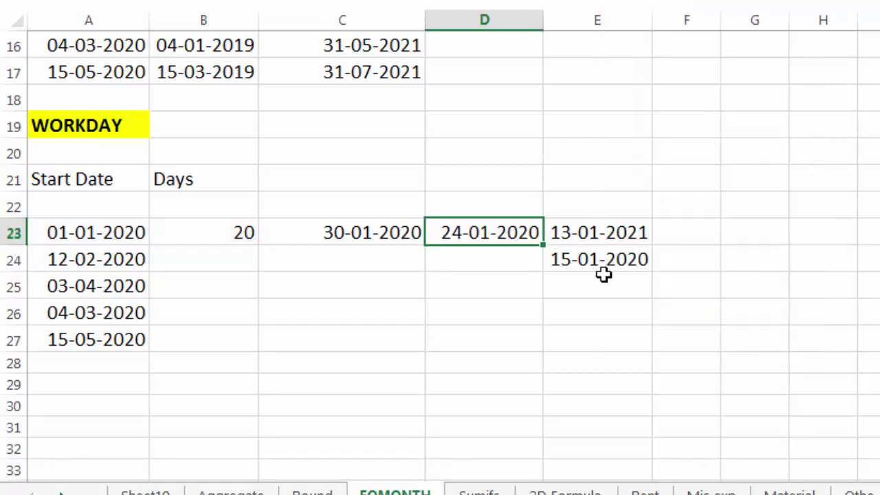
click(493, 261)
click(473, 236)
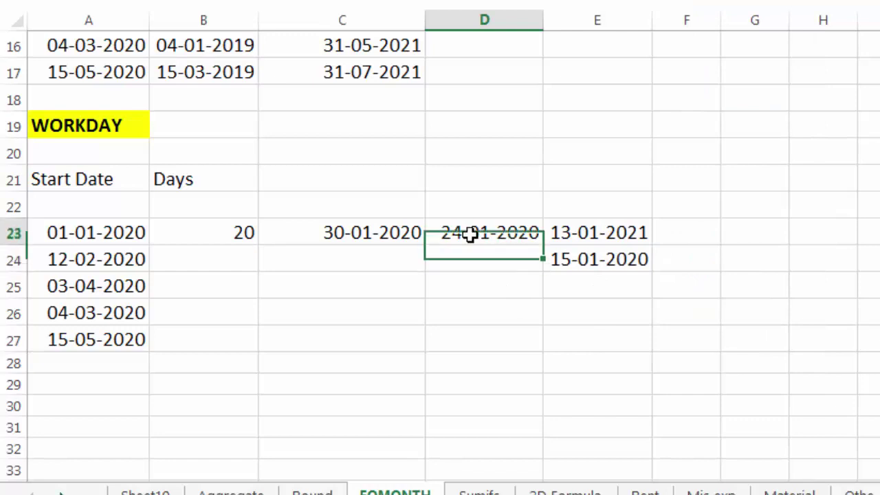
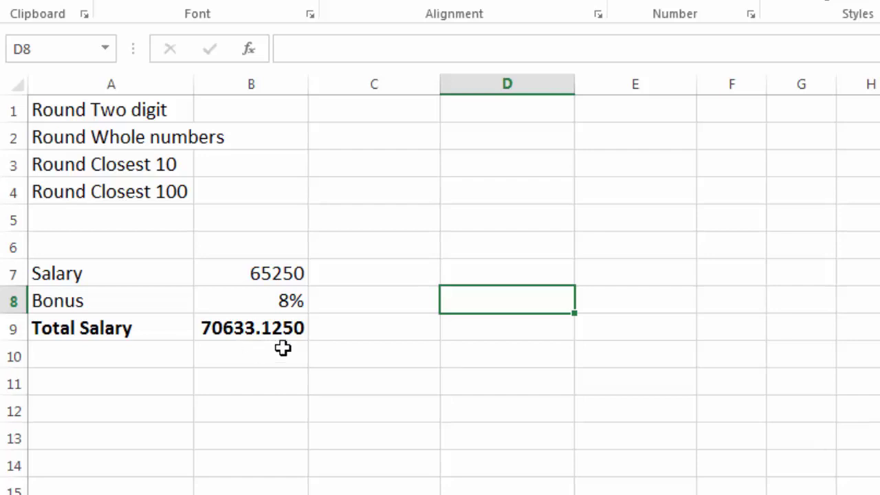
Make the B7 and B8 references in B9's Total Salary formula absolute
click(245, 330)
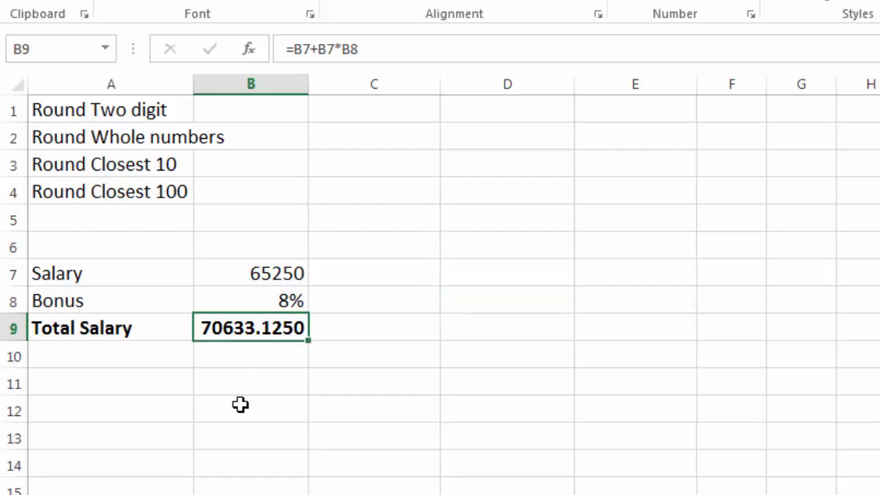
double_click(238, 334)
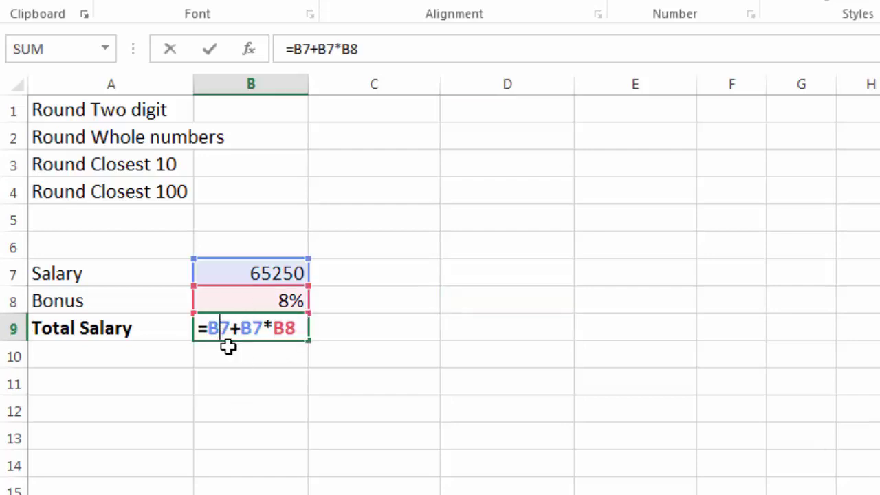
key(F4)
key(Return)
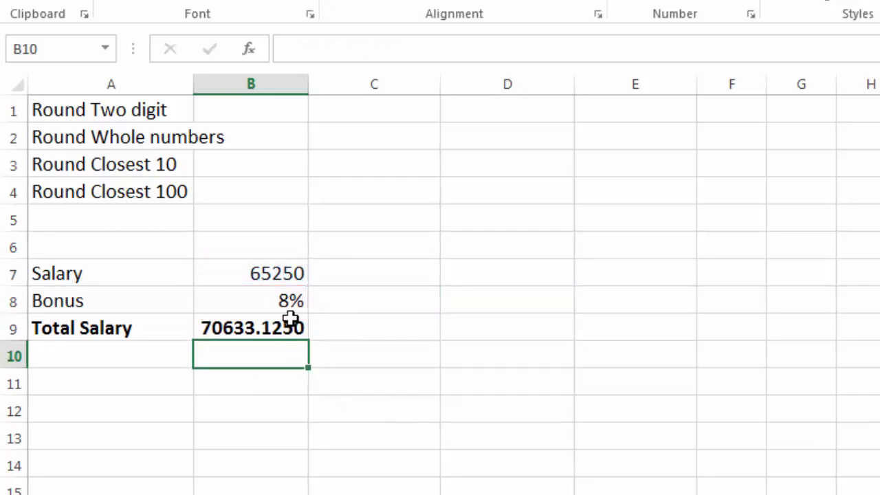
Copy the absolute B9 formula down into B10:B12, all showing 70633.1250
click(296, 323)
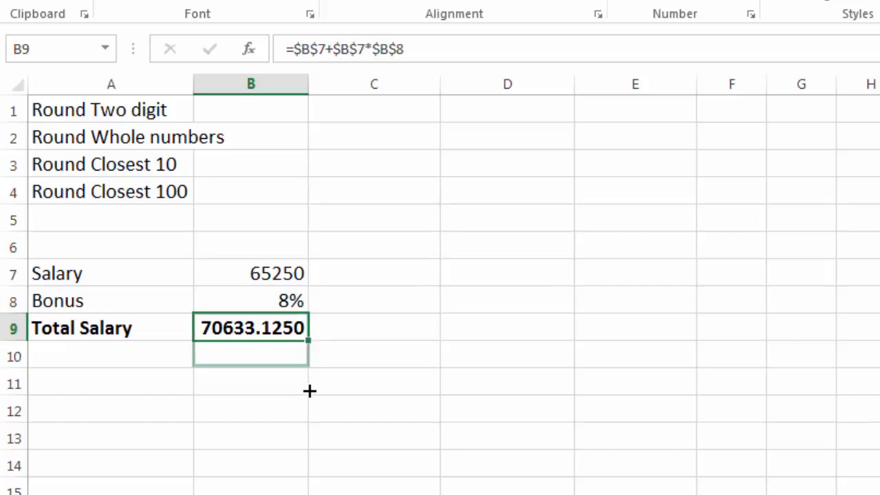
drag(312, 340, 309, 421)
key(Down)
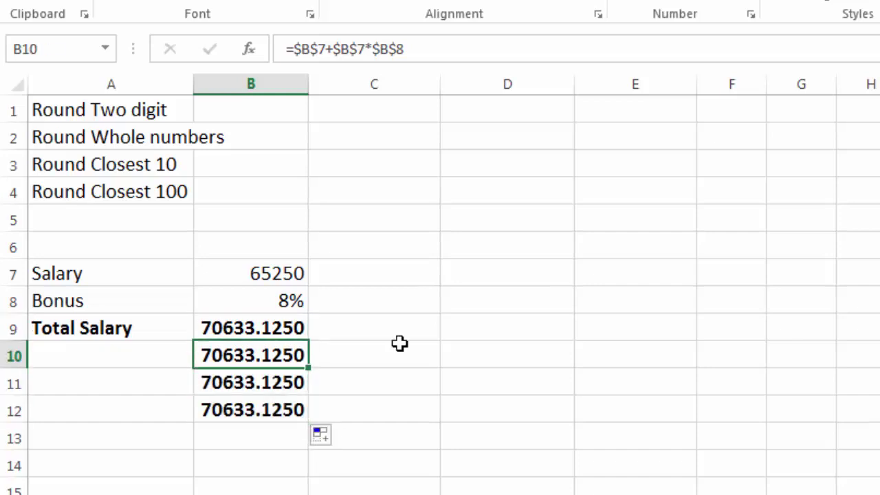
key(F2)
Wrap B10's formula as =ROUND($B$7+$B$7*$B$8,2) so it shows 70633.1300
key(Left)
key(Left)
key(Left)
key(Left)
key(Left)
key(Left)
key(Left)
text(r)
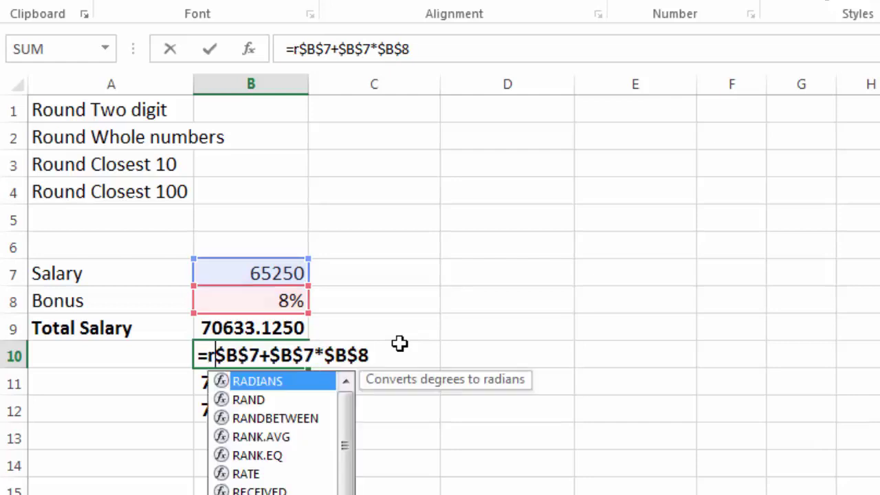
text(ound()
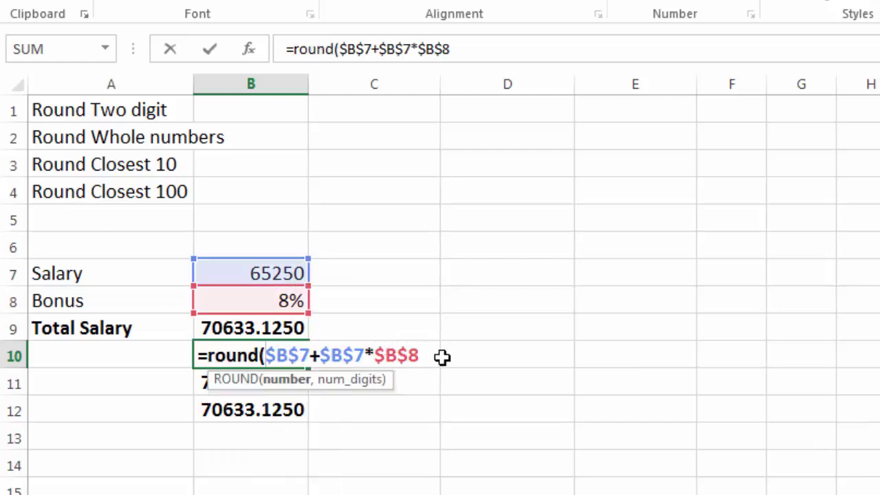
click(434, 357)
text(,2))
key(Return)
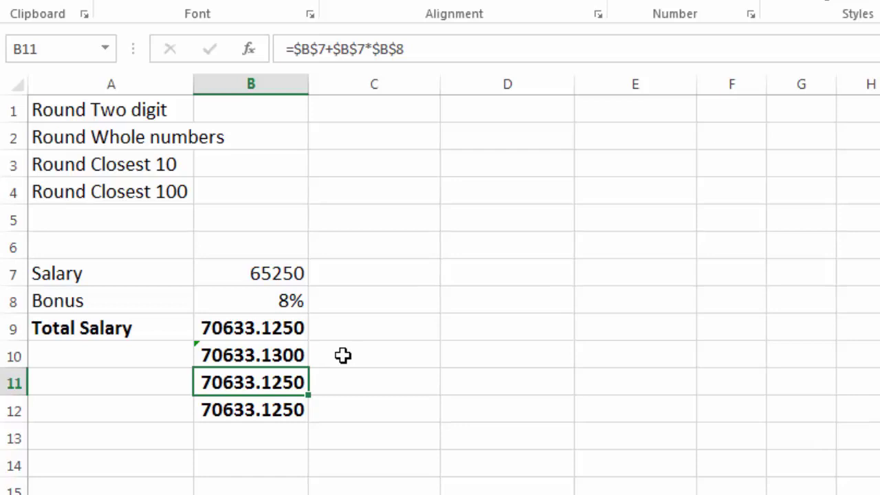
Wrap B11's formula in ROUND with 0 digits so it shows 70633.0000
key(F2)
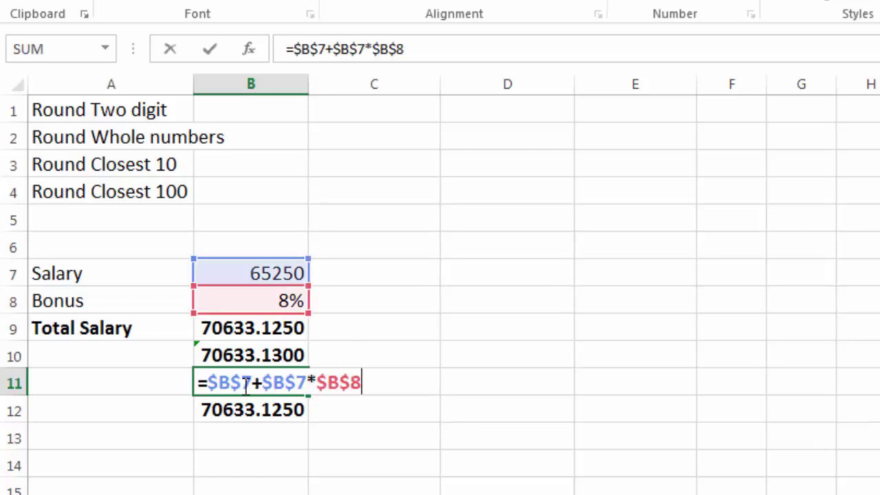
click(207, 383)
text(round)
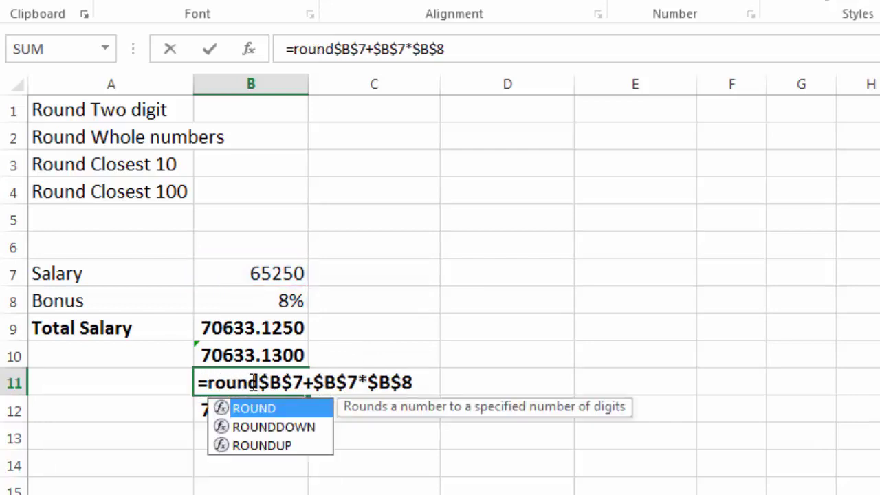
text(()
click(426, 386)
text(,0))
key(Return)
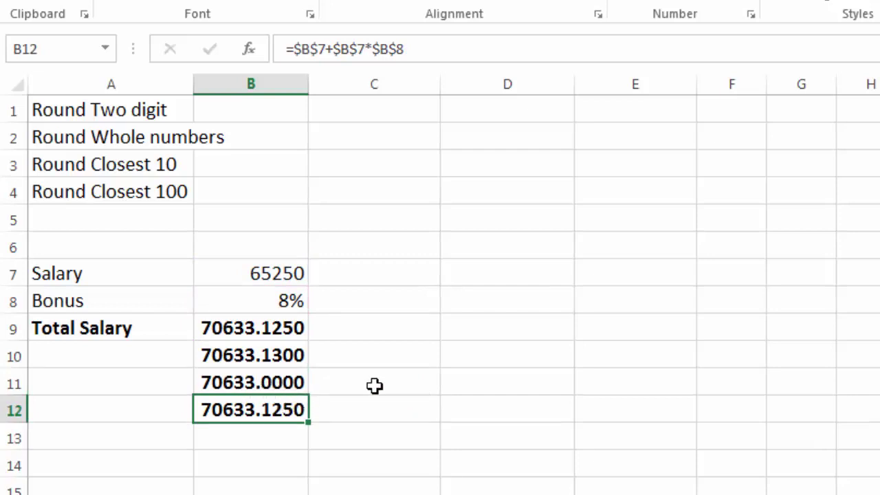
Compare the rounded and unrounded formulas in cells B10 through B13
click(286, 380)
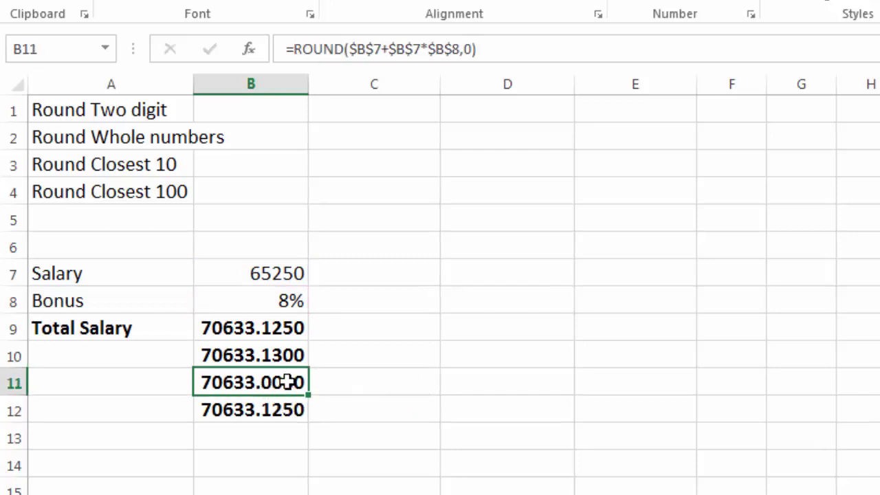
click(277, 359)
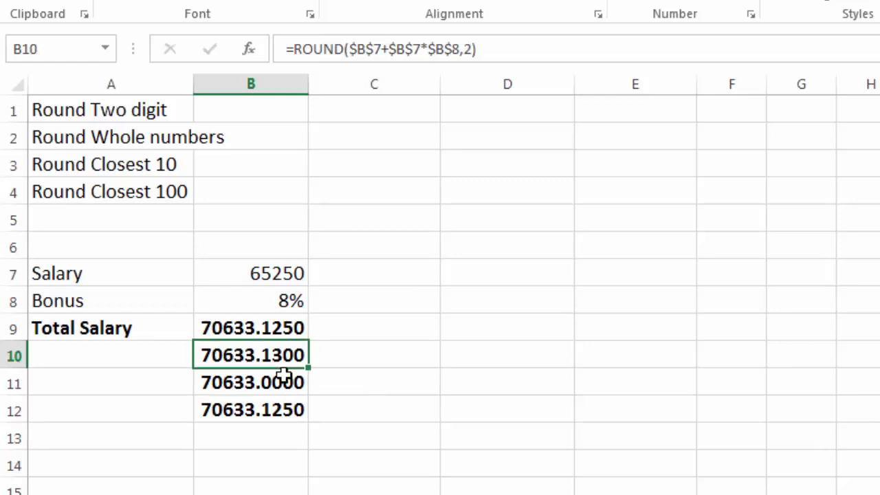
click(237, 383)
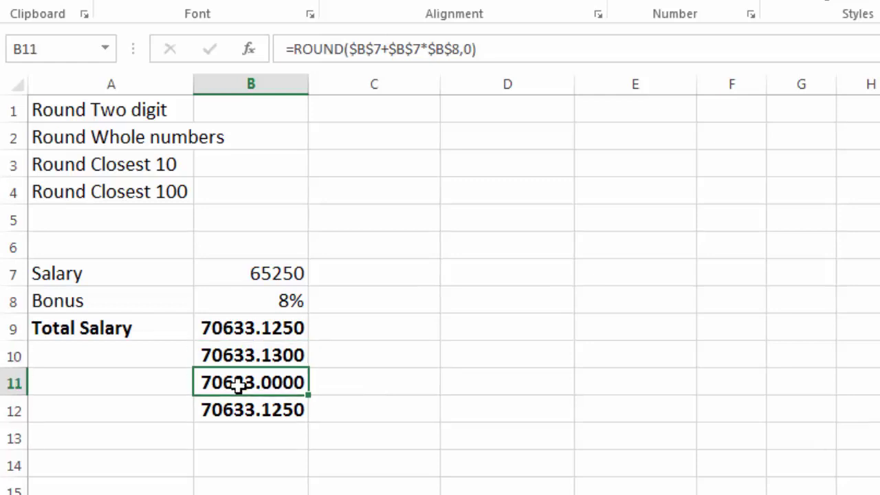
click(263, 413)
click(286, 441)
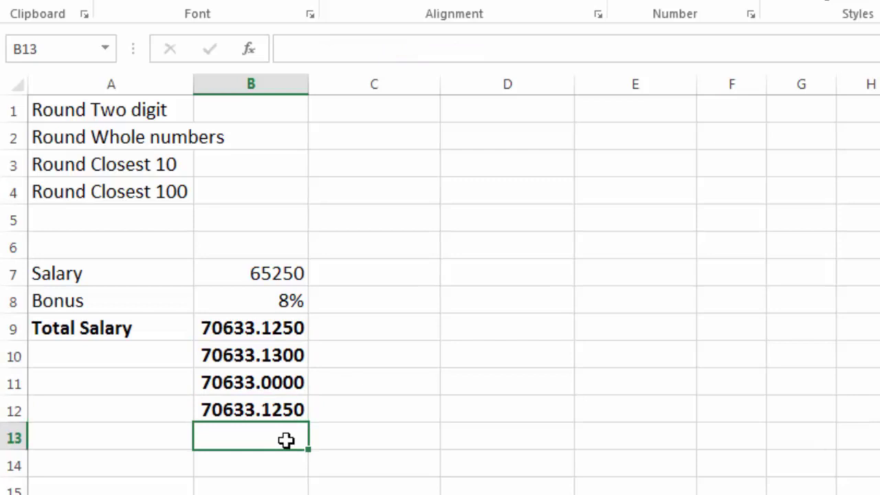
Copy the salary formula into B13 and round B12's total to the nearest 10 (70630)
key(ctrl+d)
key(Up)
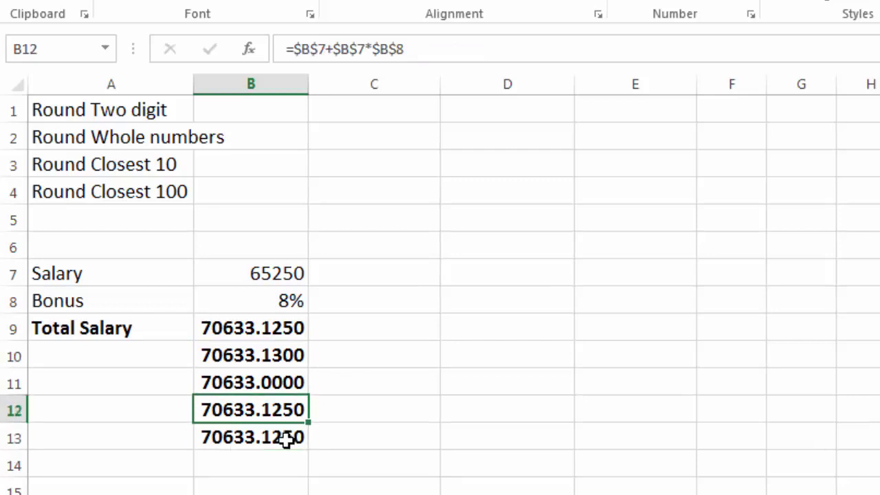
key(F2)
key(Home)
key(Right)
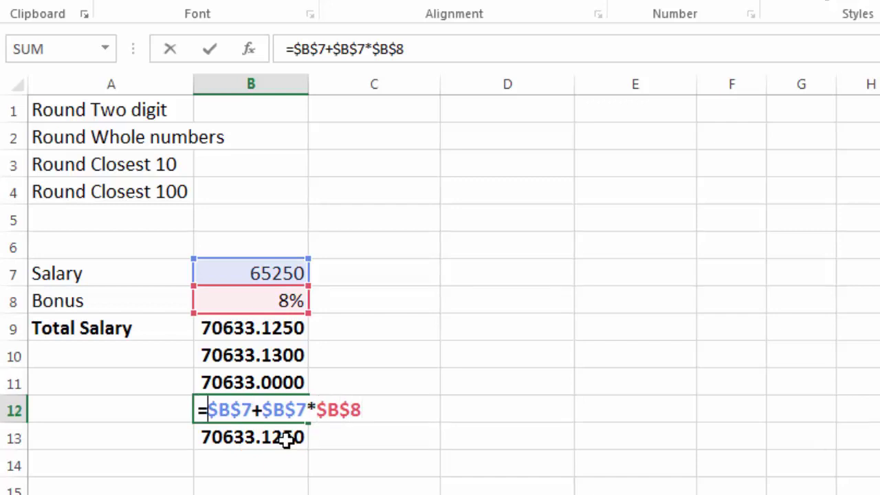
text(round)
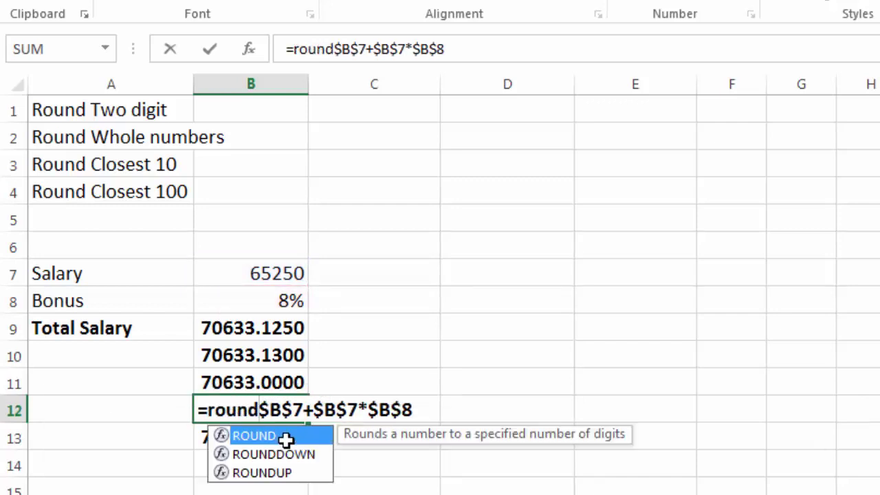
text(()
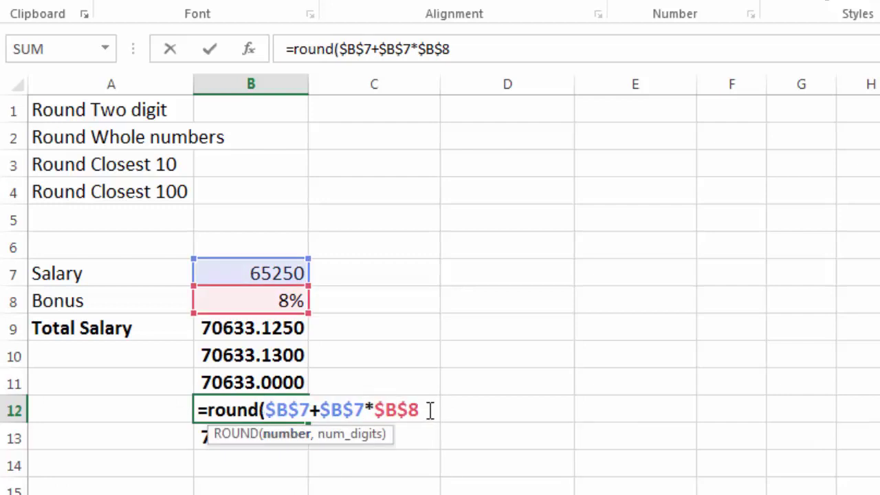
text(,)
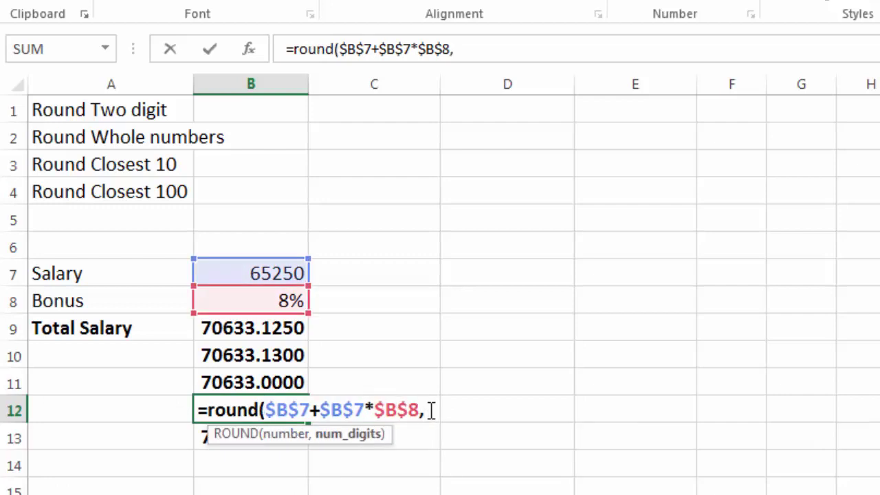
text(-1)
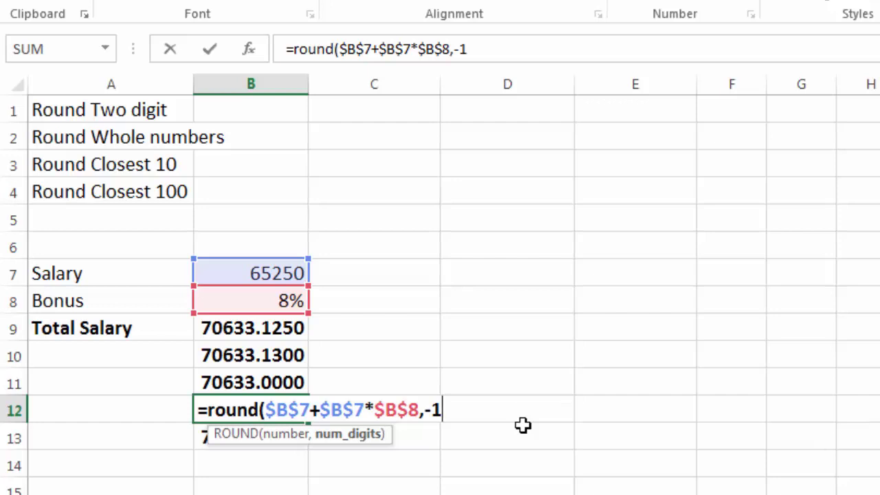
text())
key(Return)
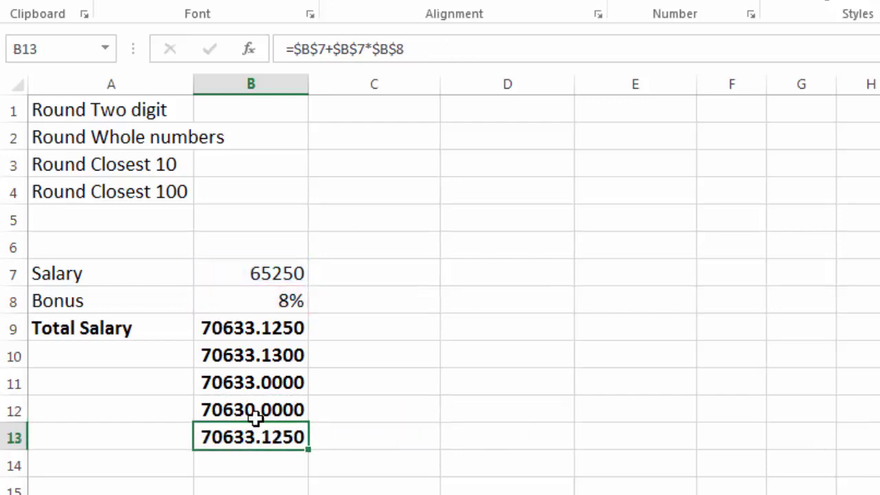
click(245, 409)
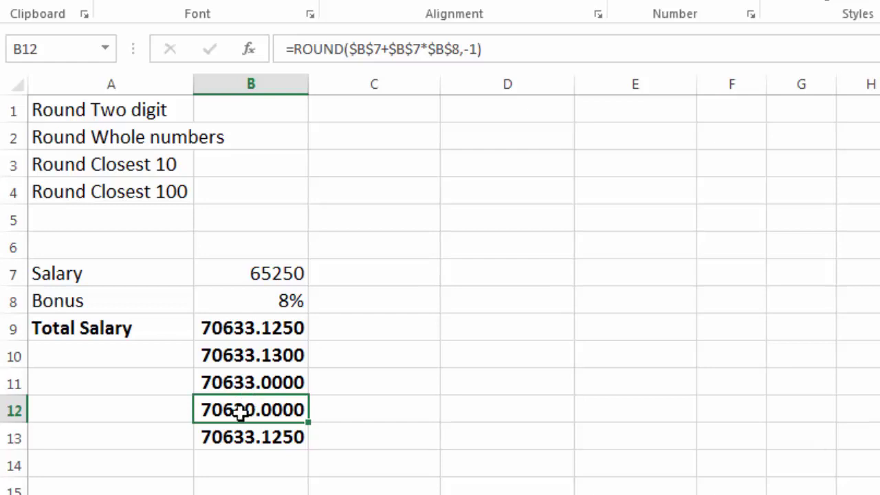
Wrap B13's formula in ROUND with -2 digits so it shows 70600.0000
click(226, 436)
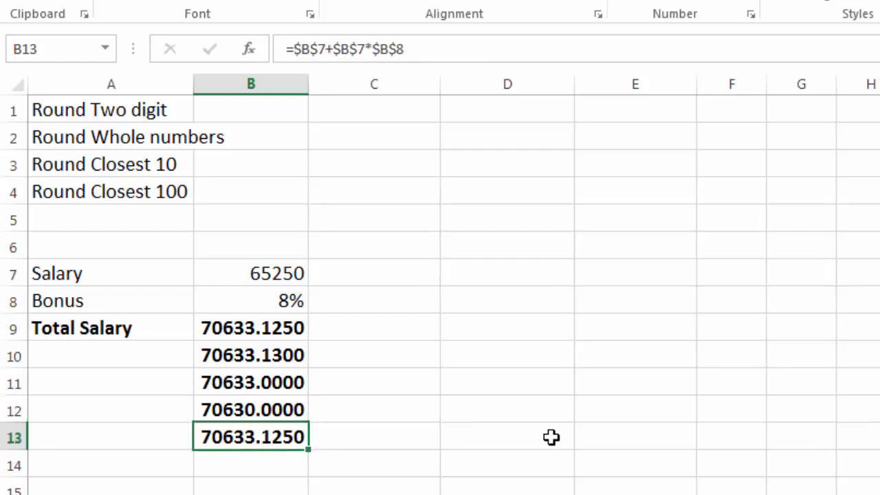
key(F2)
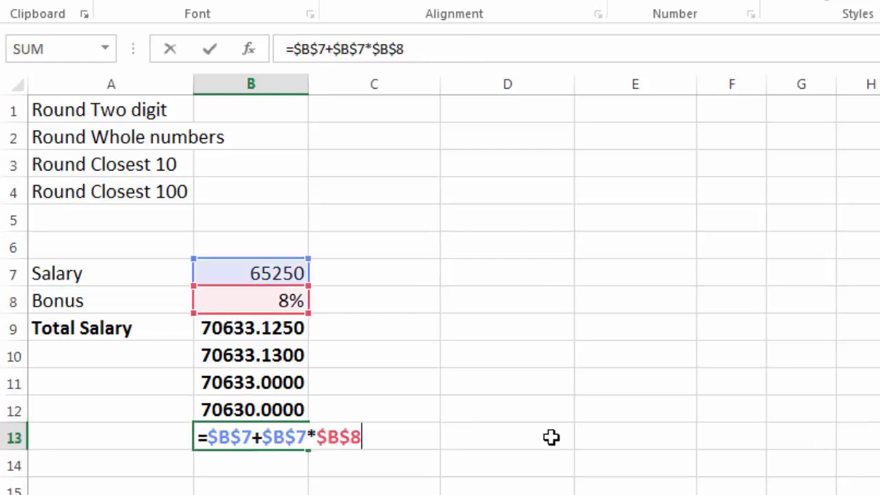
key(Left)
key(Left)
key(Left)
key(Left)
key(Left)
key(Left)
key(Right)
text(round()
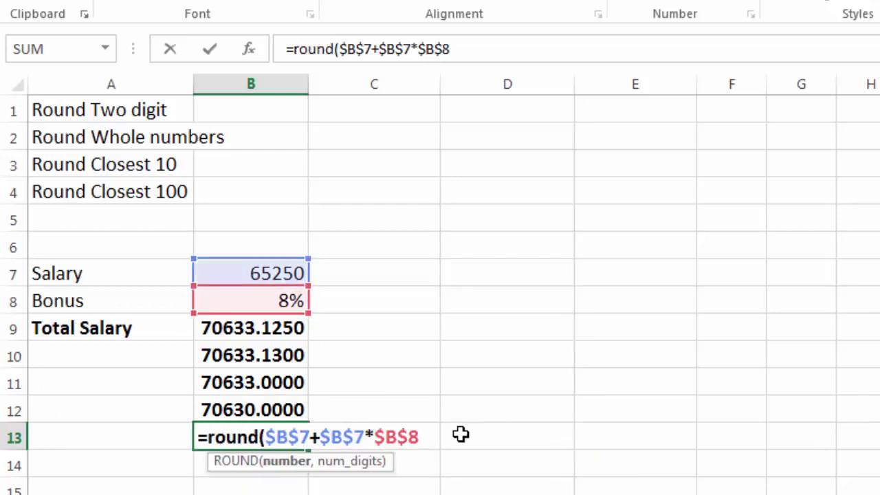
click(429, 434)
text(,-2))
key(Return)
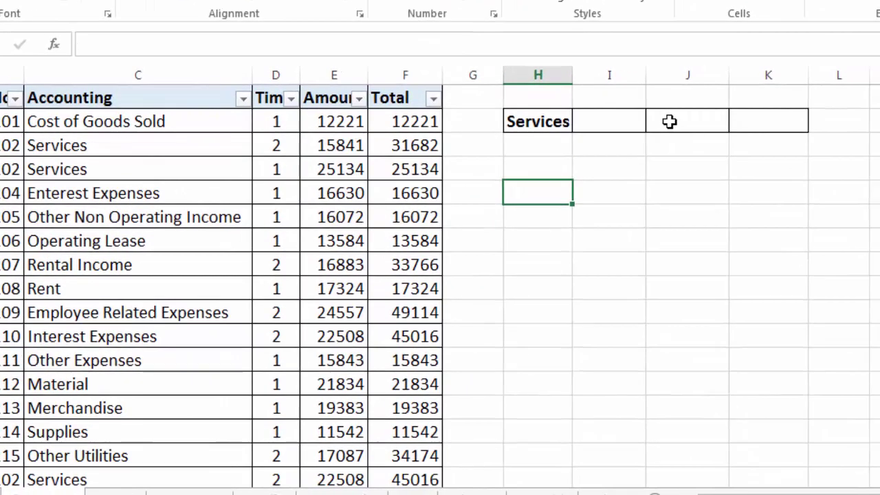
Enter =SUMIF(C2:C21,H2,F2:F21) in K2, totalling the Services rows to 121215
click(777, 141)
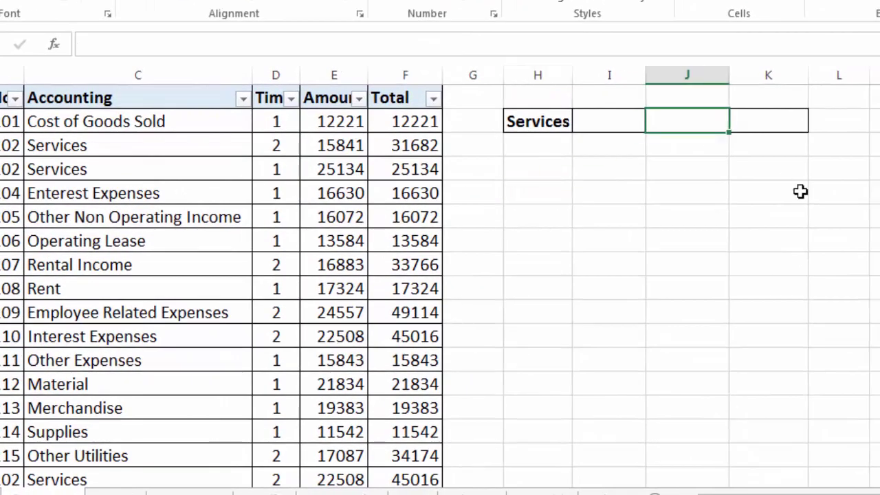
key(Right)
text(=)
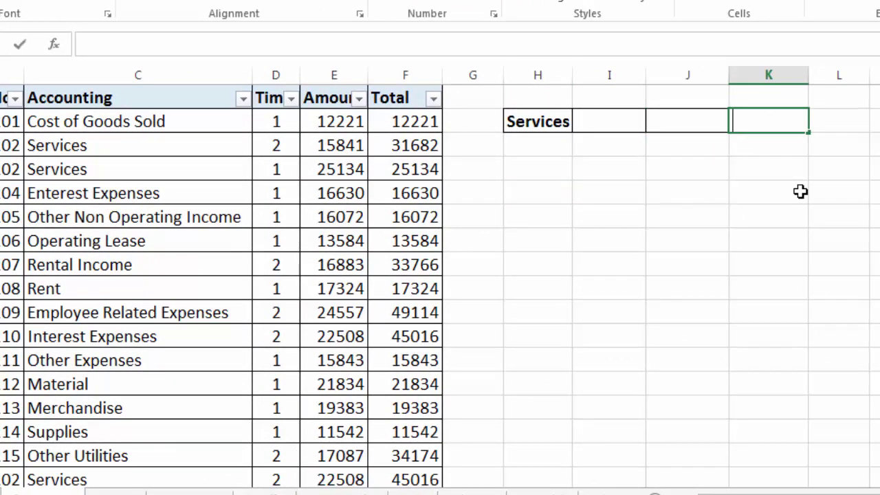
text(sum)
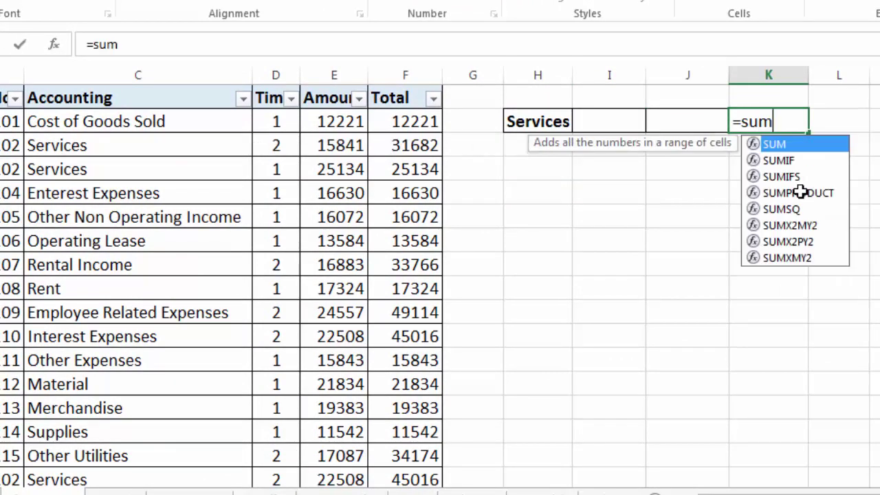
text(if()
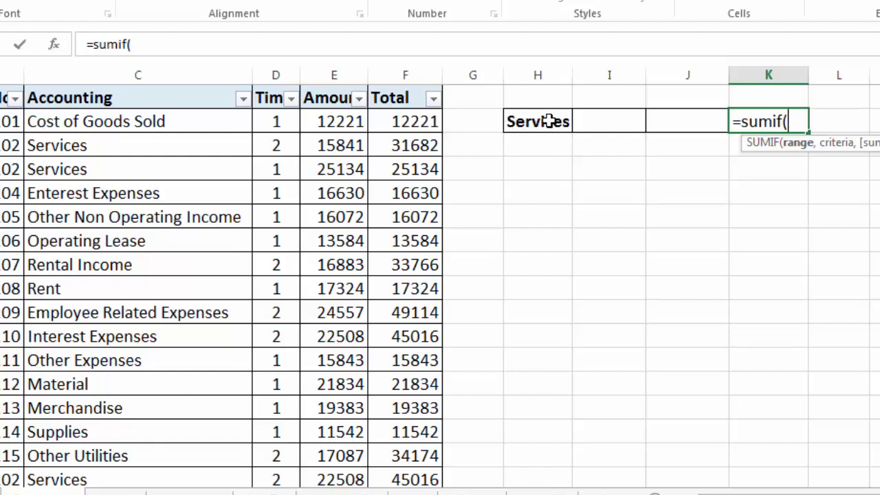
drag(89, 121, 103, 462)
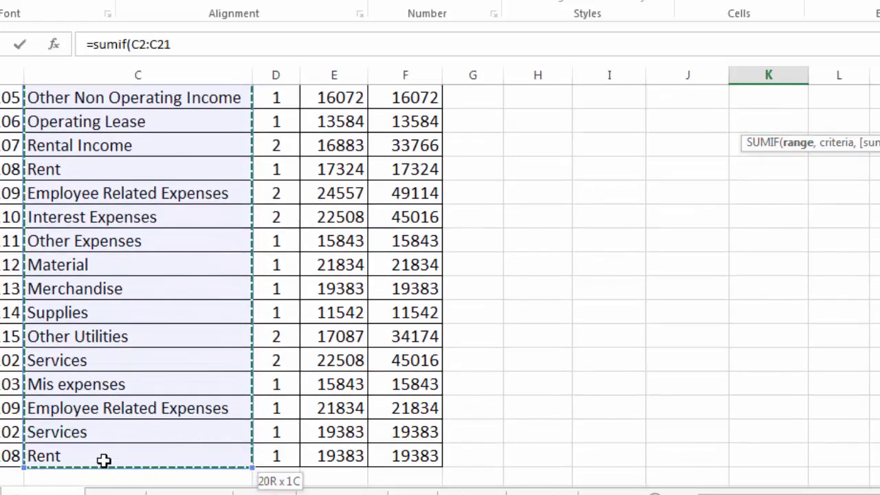
scroll(614, 313, up, 2)
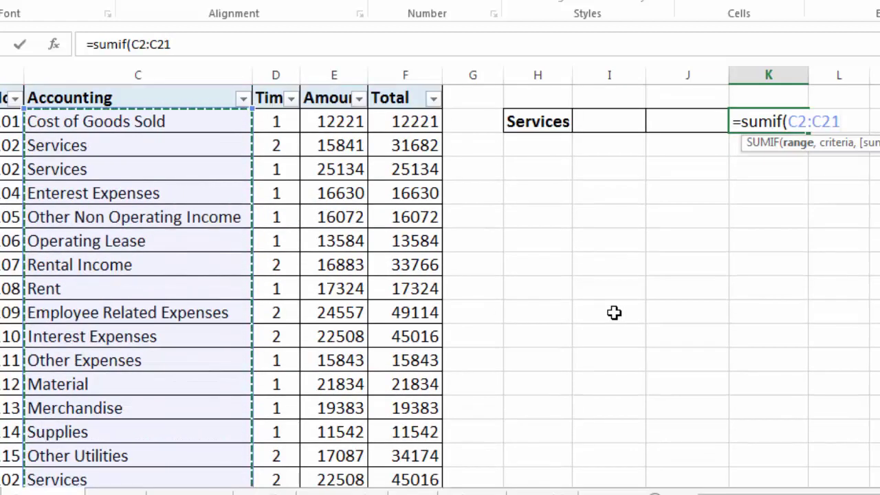
text(,)
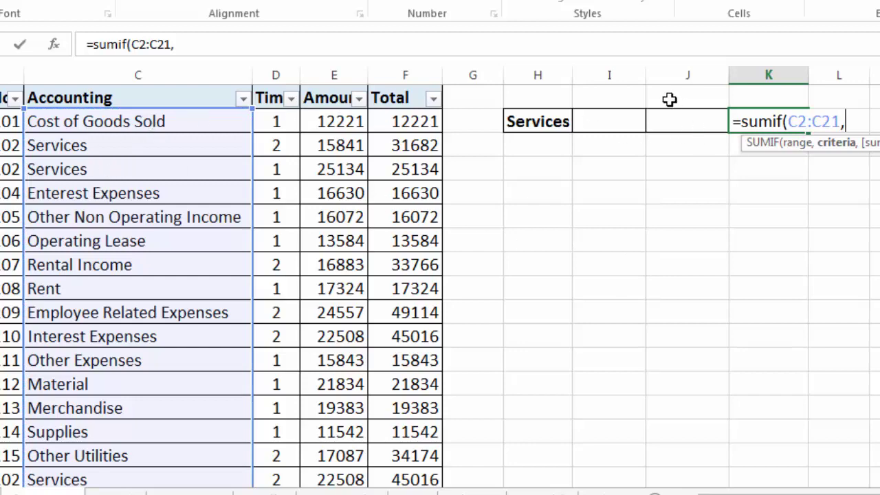
click(529, 121)
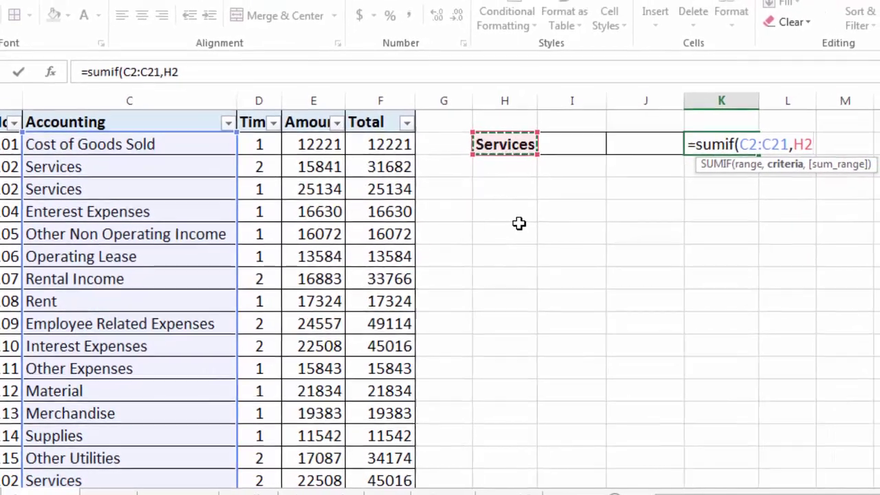
text(,)
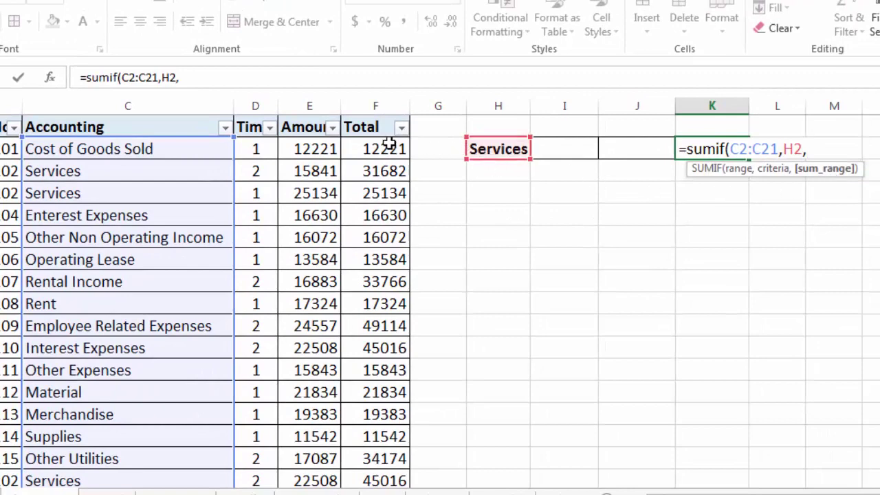
mouse_move(391, 158)
mouse_down()
mouse_move(384, 453)
mouse_move(433, 413)
mouse_up()
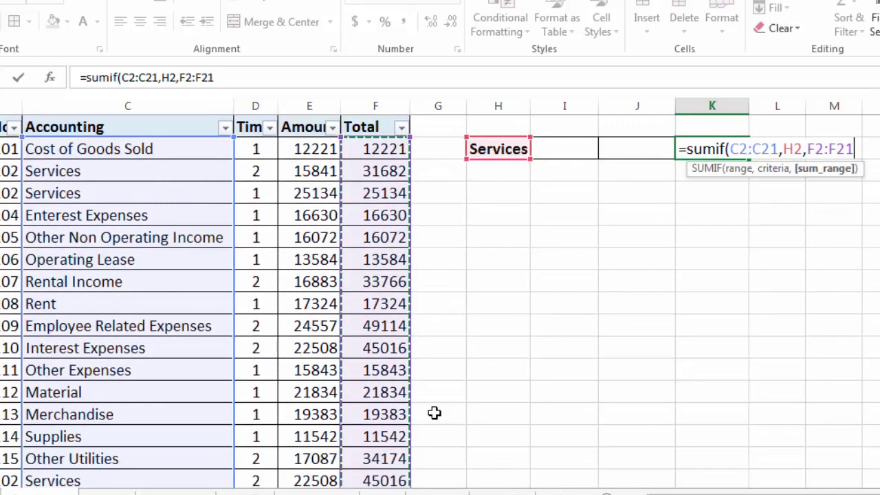
text())
key(Return)
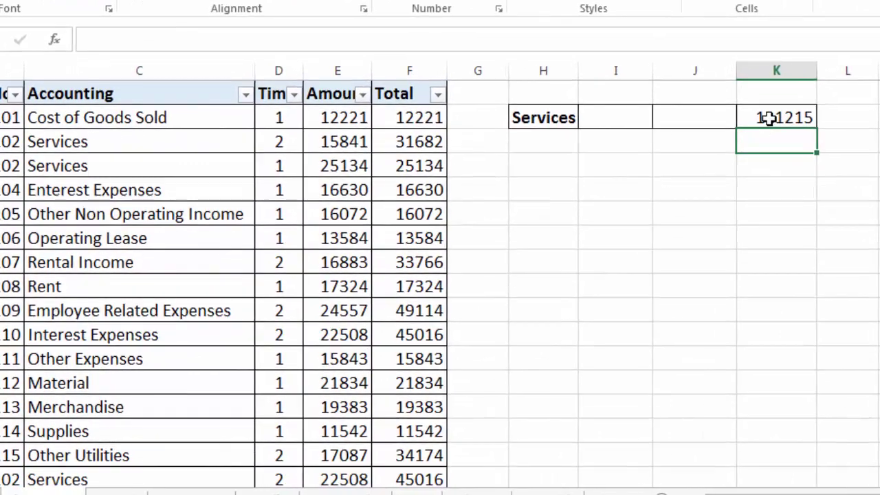
Copy the Services label cells H2:J2 into H4:J4
click(777, 118)
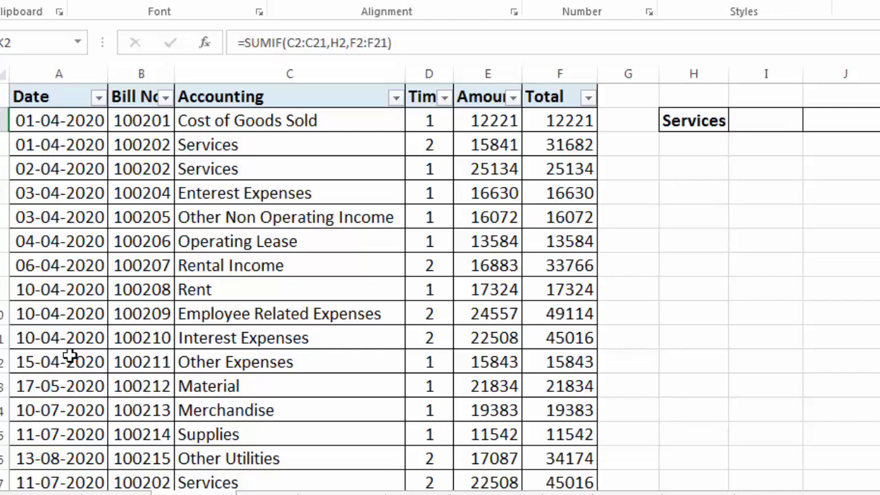
drag(672, 130, 815, 120)
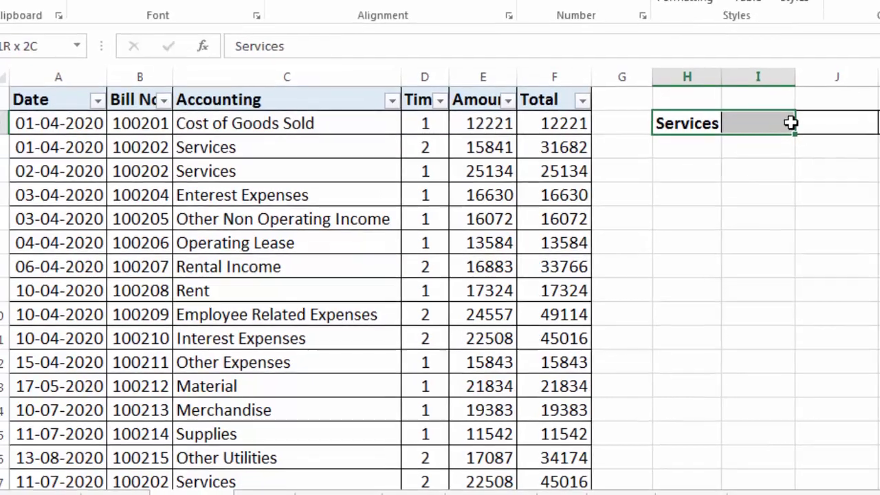
key(ctrl+c)
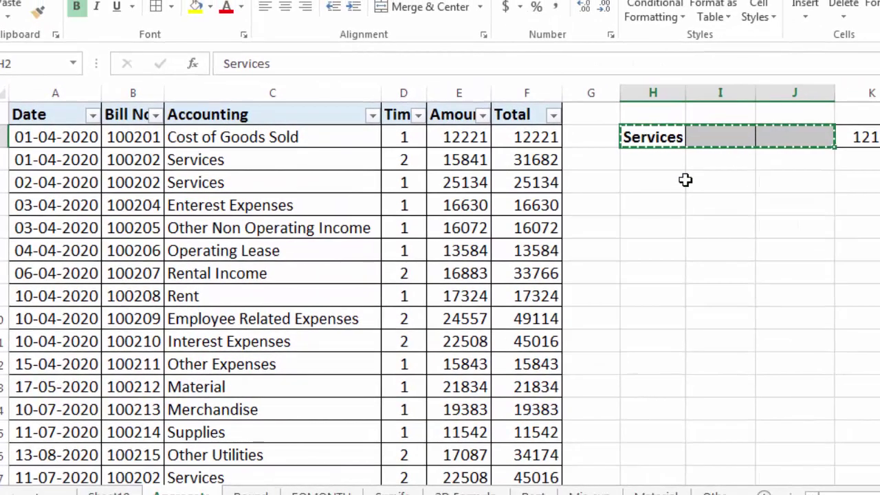
click(671, 184)
key(ctrl+v)
click(869, 184)
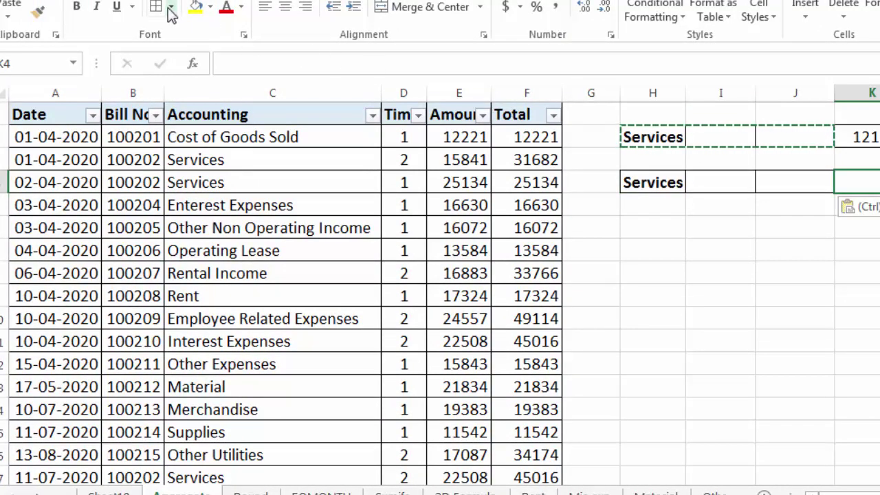
click(157, 7)
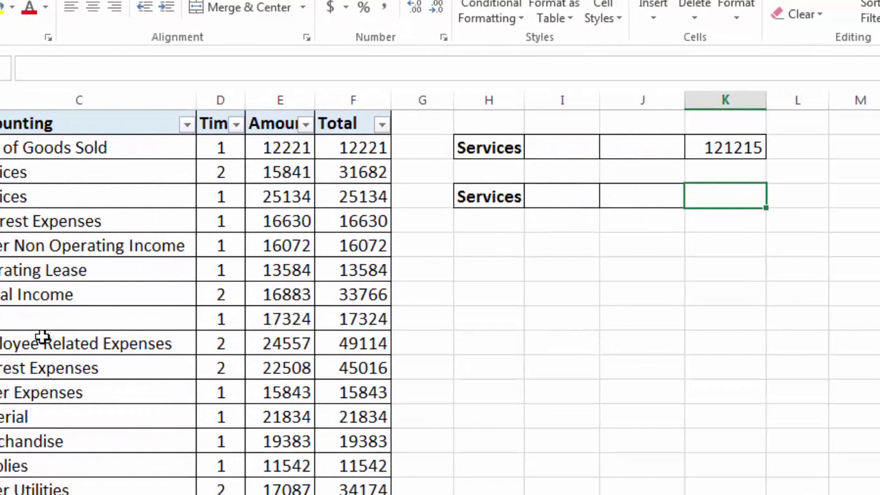
Enter the date criterion >20-4-2020 in J4 and autofit column J
click(612, 200)
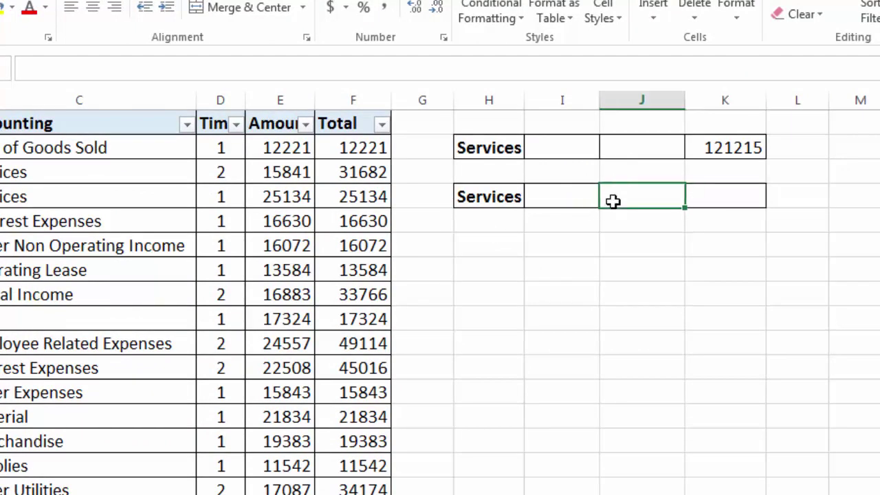
text(>20-4-2020)
key(Return)
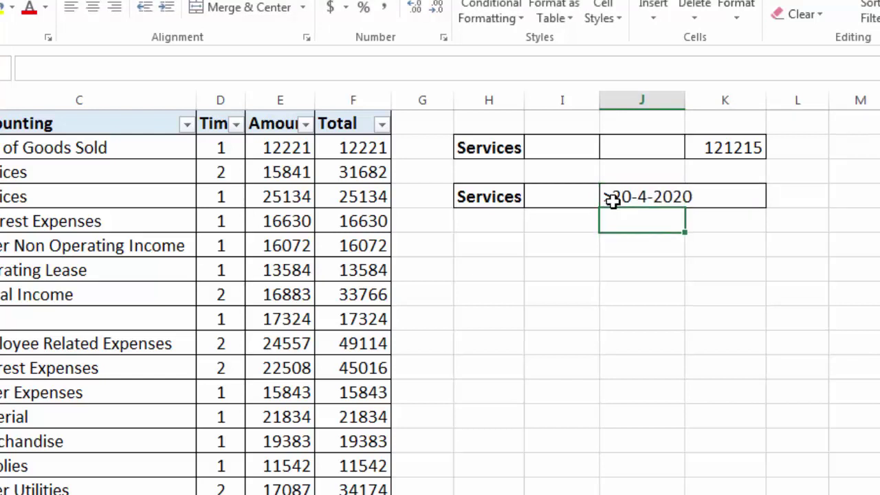
double_click(684, 99)
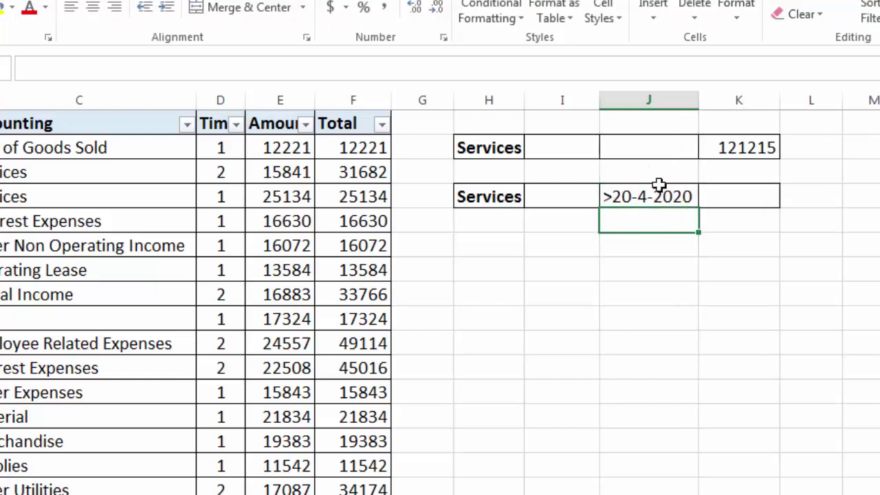
click(726, 201)
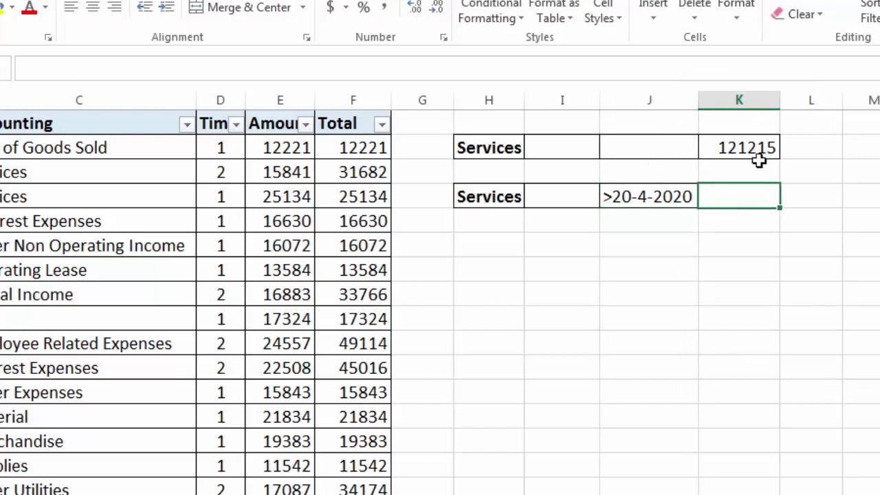
Enter =SUMIFS(F2:F21,C2:C21,H4,A2:A21,J4) in K4 to total Services by date
text(=)
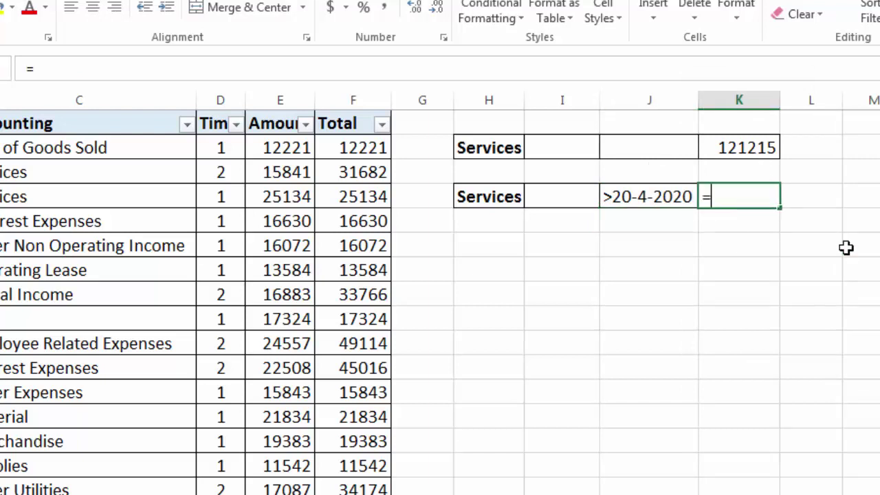
text(sumifs()
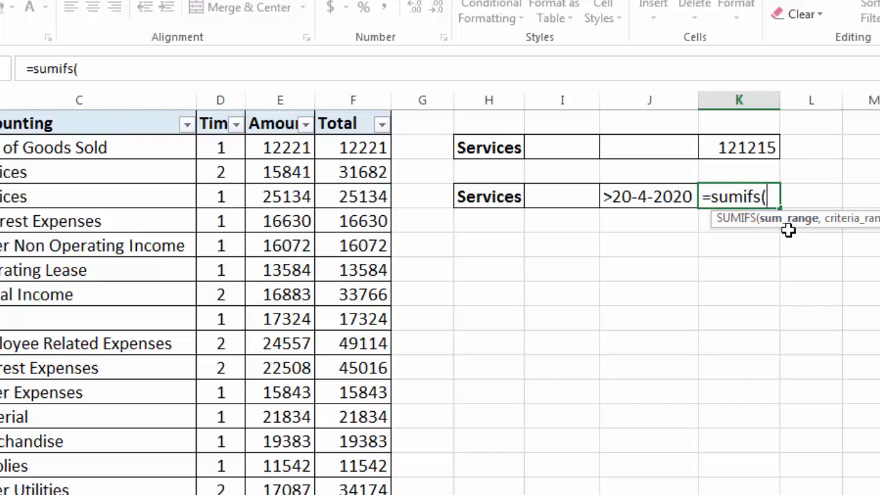
drag(357, 148, 517, 476)
text(,)
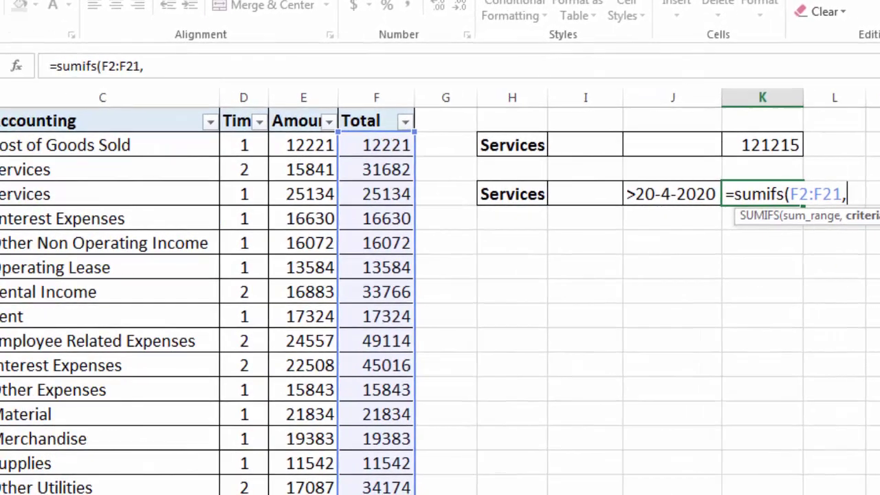
drag(69, 143, 59, 477)
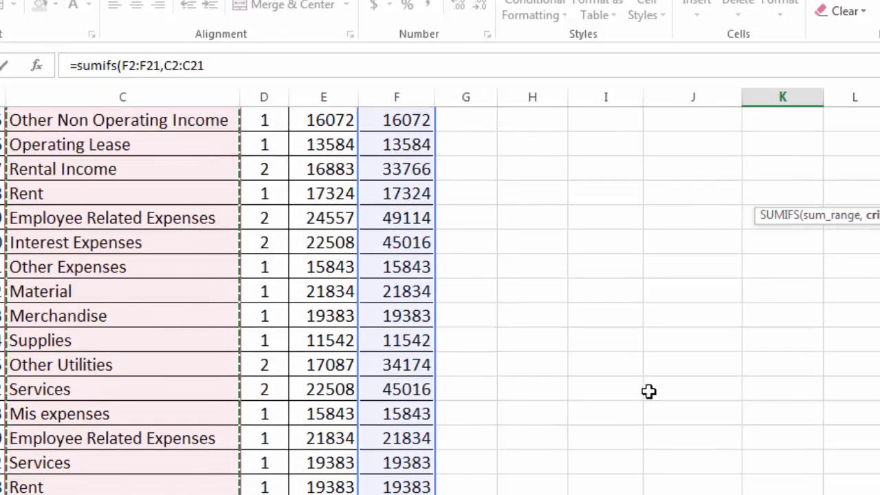
text(,)
click(504, 194)
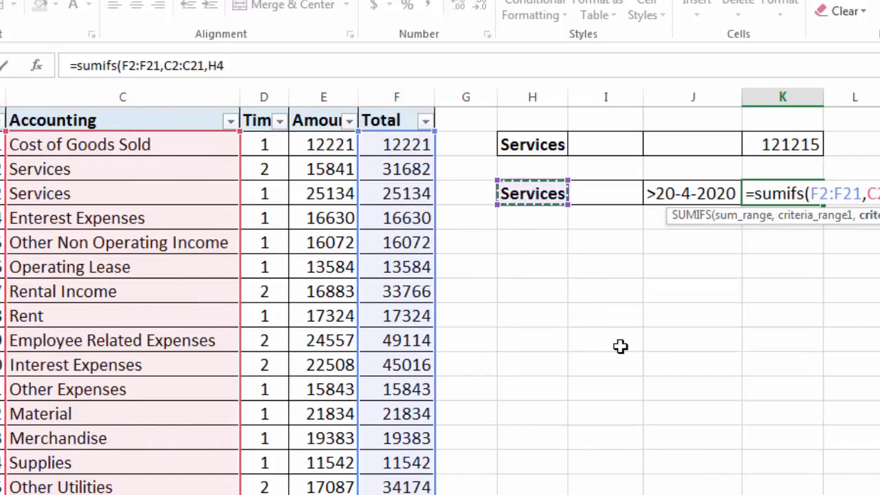
text(,)
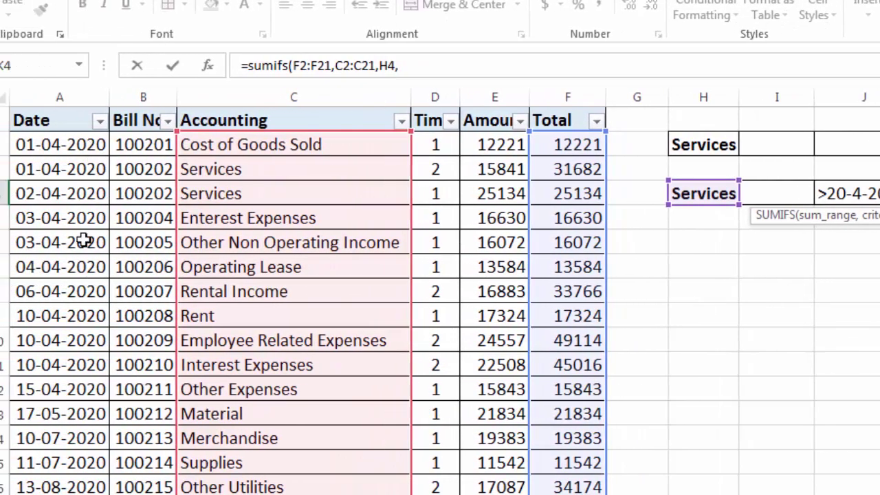
mouse_move(86, 145)
mouse_down()
mouse_move(96, 469)
mouse_move(69, 484)
mouse_up()
text(,)
scroll(549, 367, up, 2)
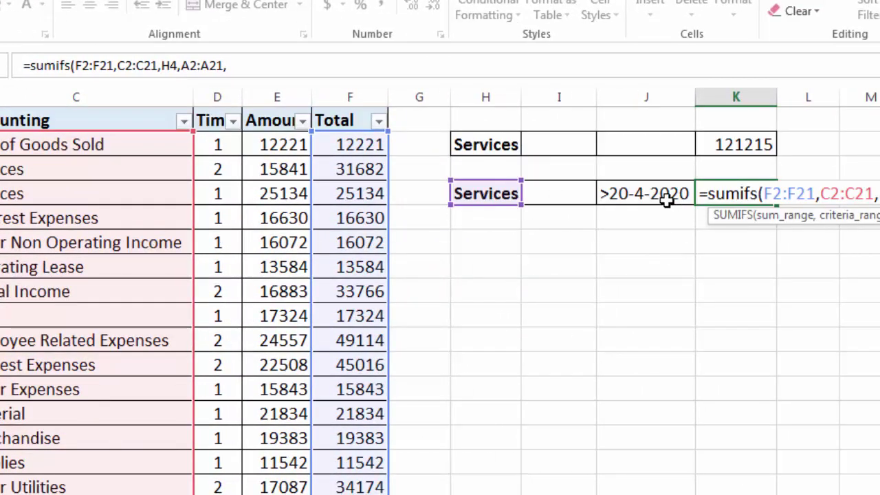
click(665, 198)
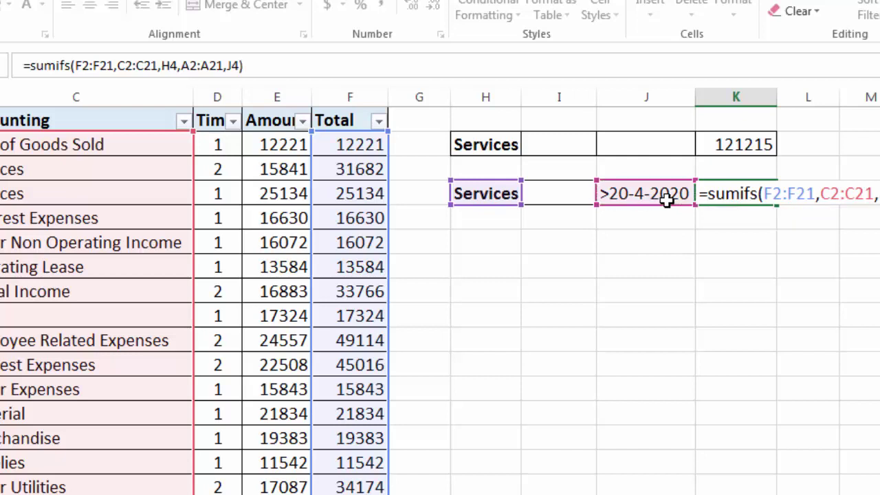
key(Return)
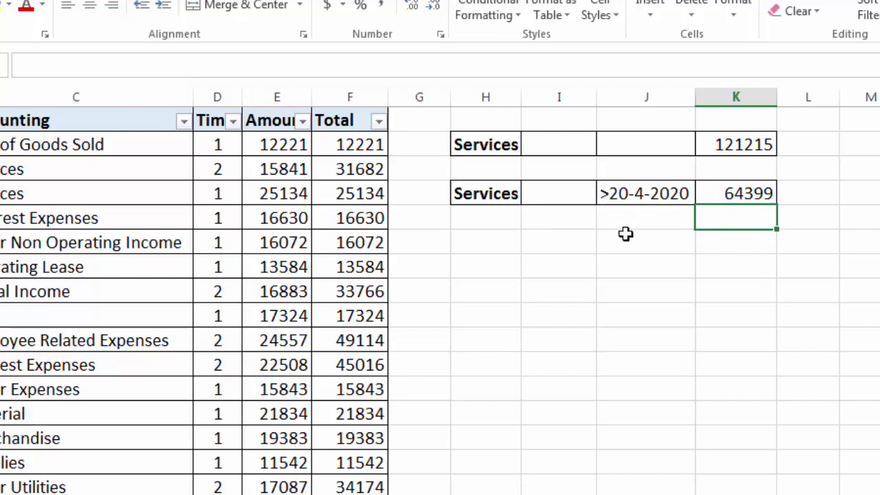
Change K4's SUMIFS date criterion to ">"&J4, which returns 0
click(637, 201)
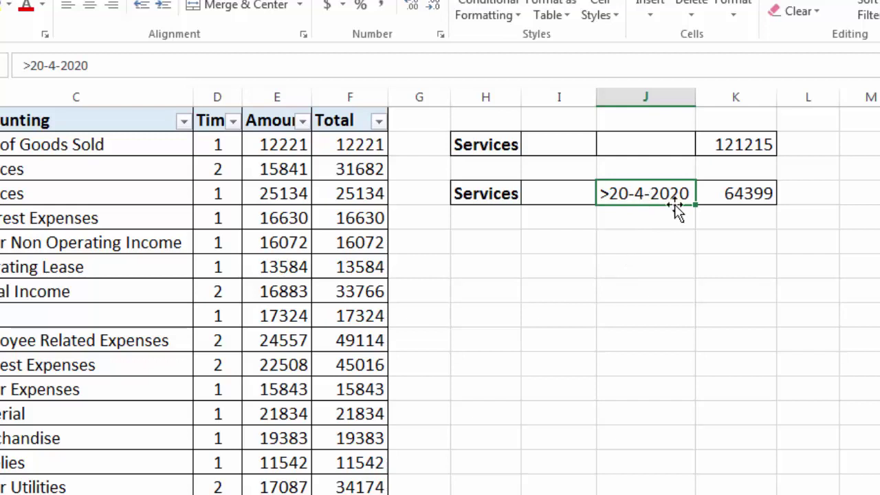
click(737, 199)
double_click(738, 204)
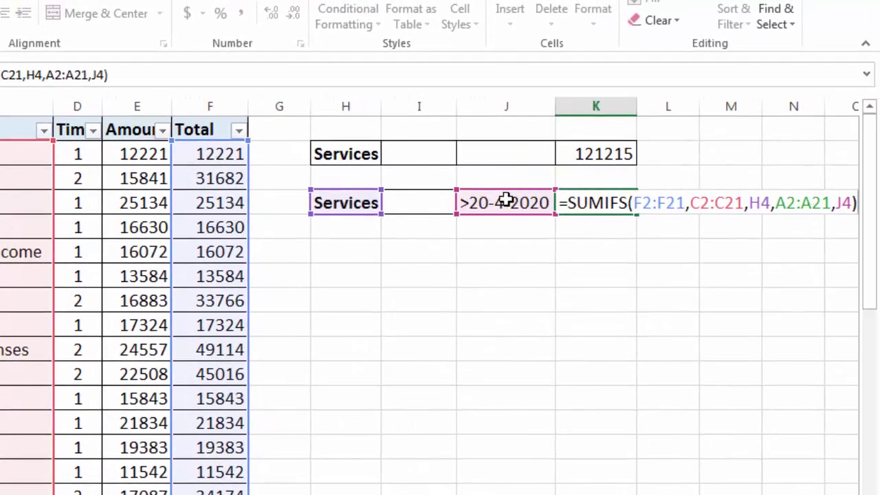
click(835, 205)
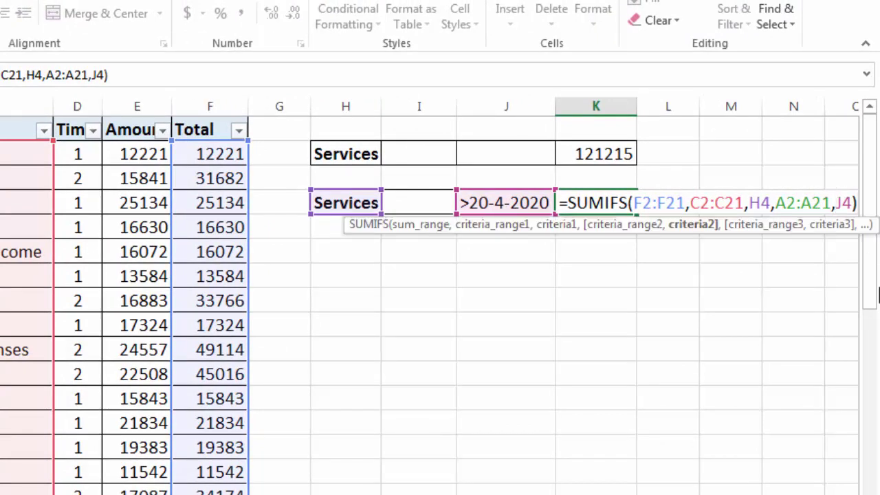
text(">"&)
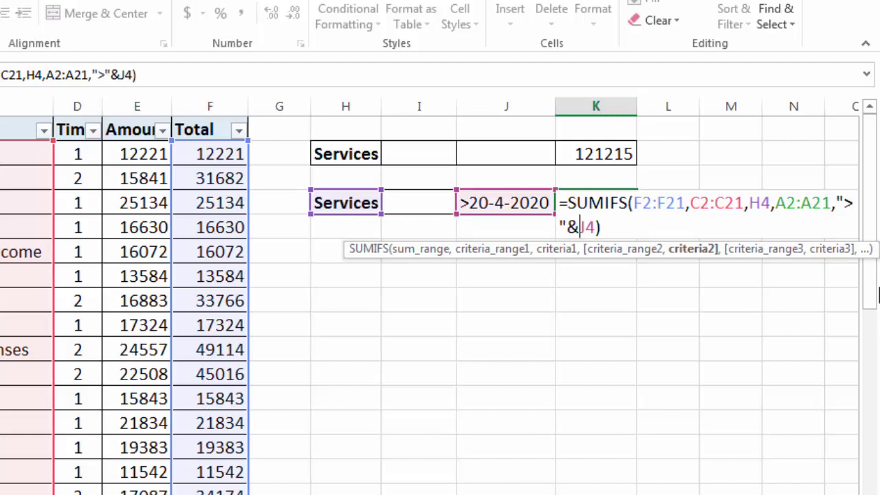
key(Return)
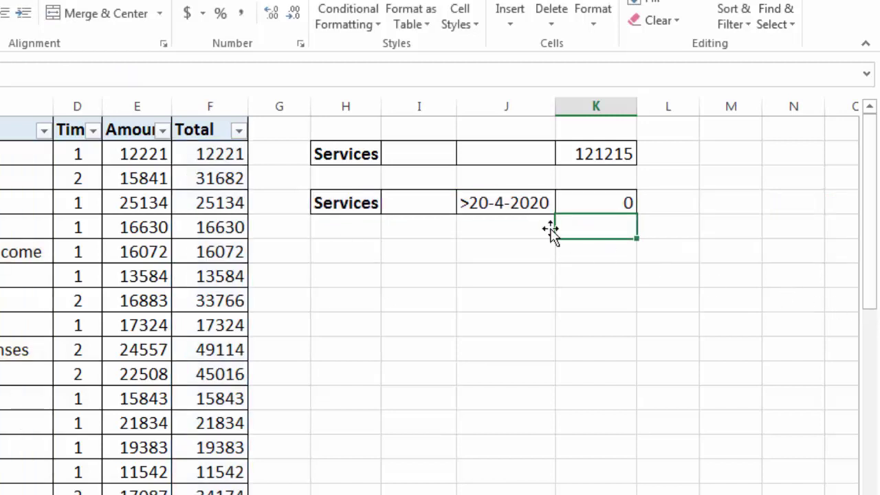
Remove the '>' sign from the date criterion in J4
click(502, 207)
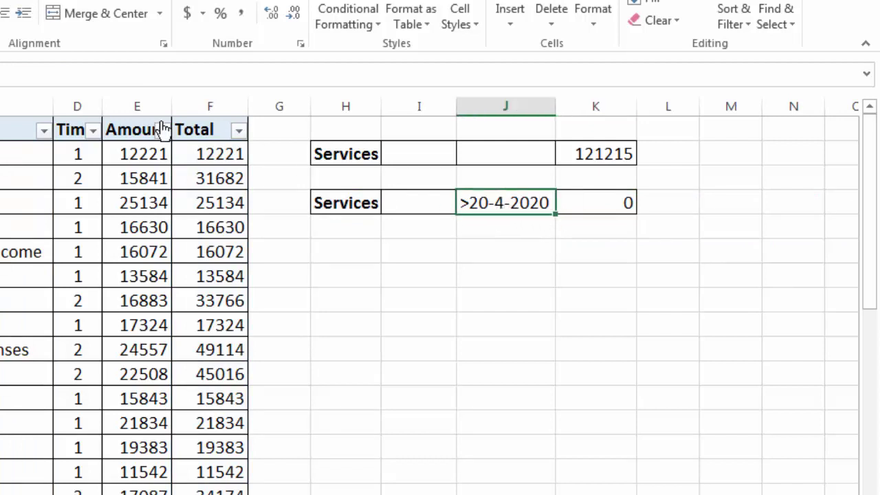
key(F2)
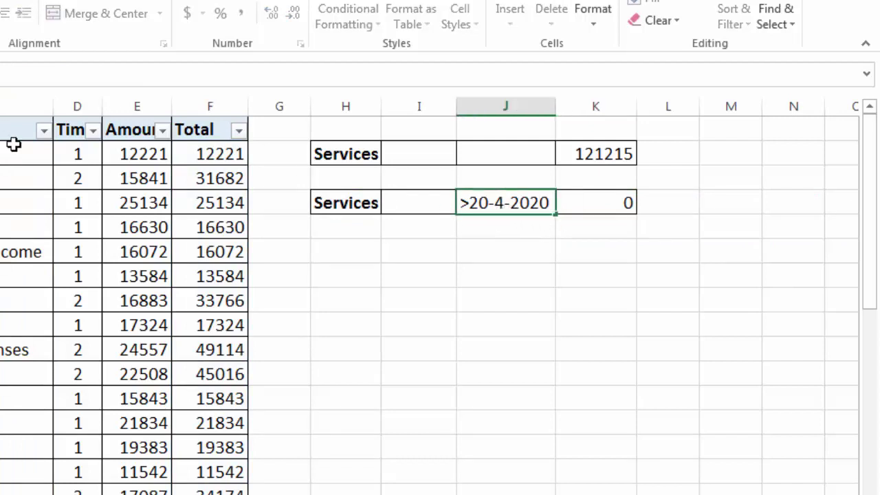
key(Home)
key(Delete)
key(Return)
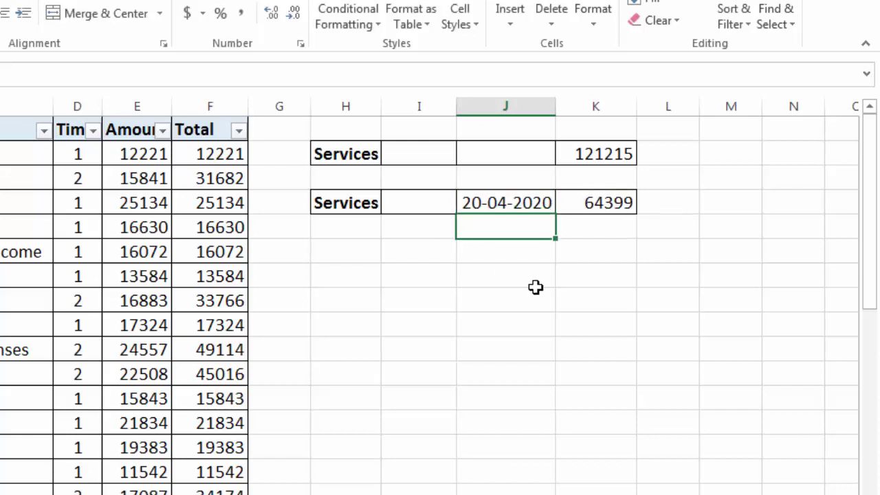
Retype J4's date as 15-05-2020, then 01-01-2020, so K4 shows 121215
click(536, 204)
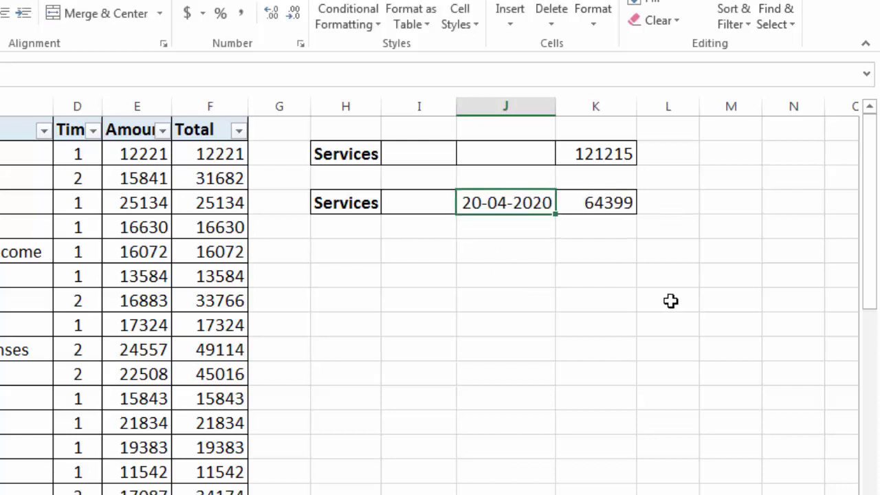
text(15)
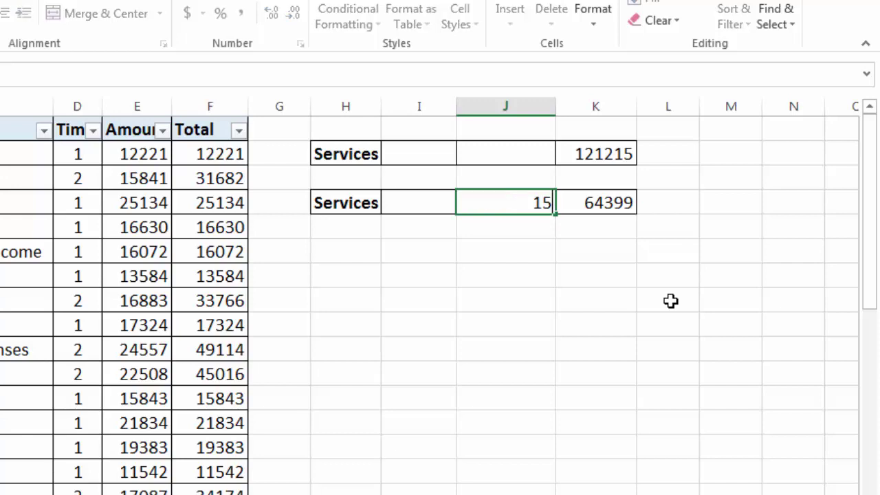
text(-05-2020)
key(Return)
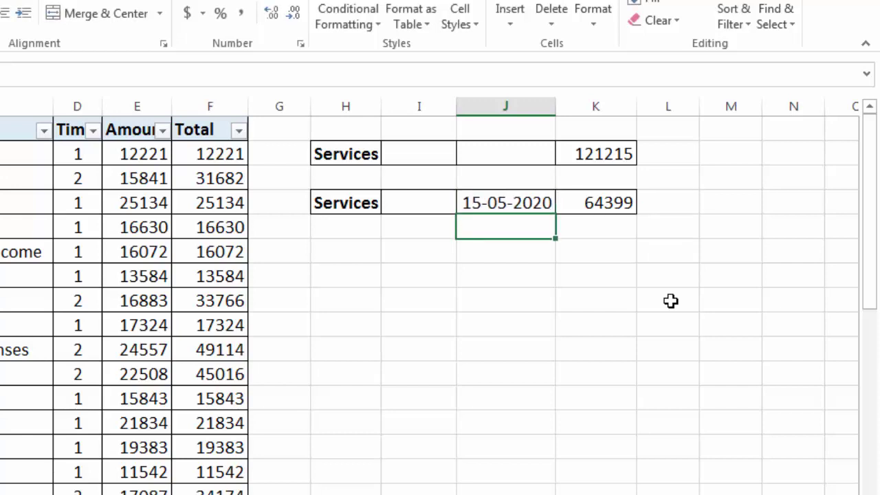
key(Up)
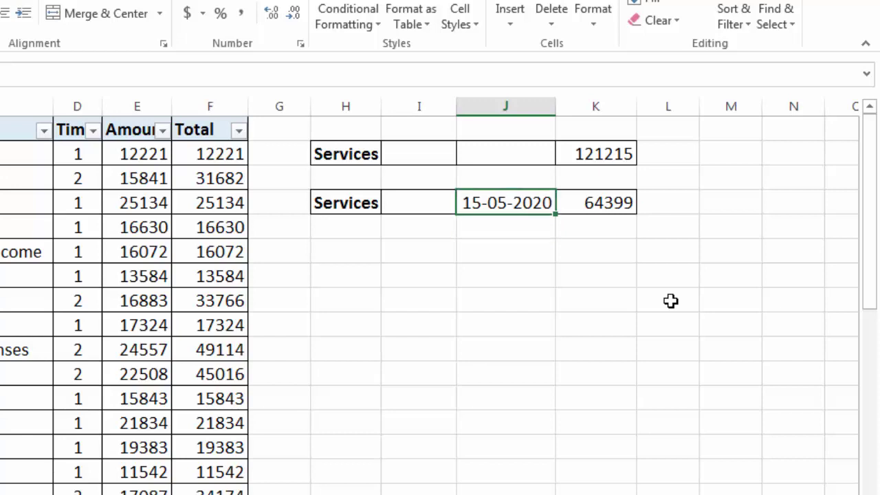
text(1-01-2020)
key(Return)
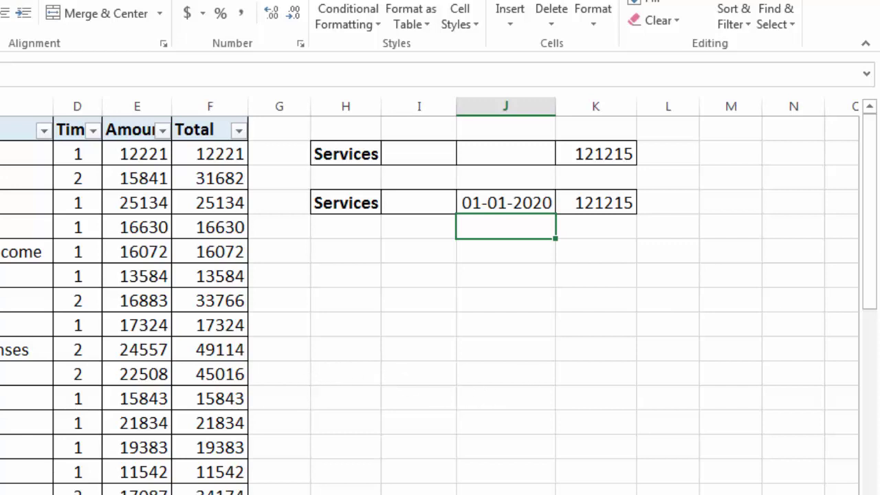
Begin a =COUNTIF( formula in cell J2 beside Services
click(512, 157)
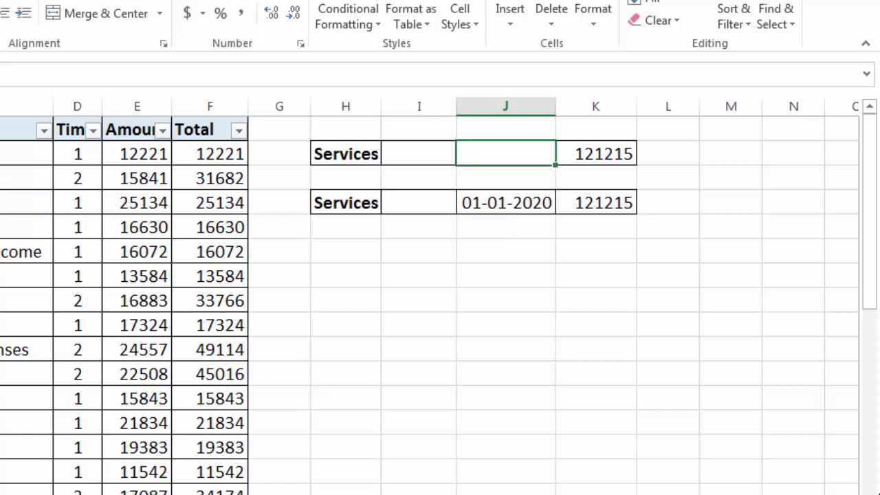
text(=coun)
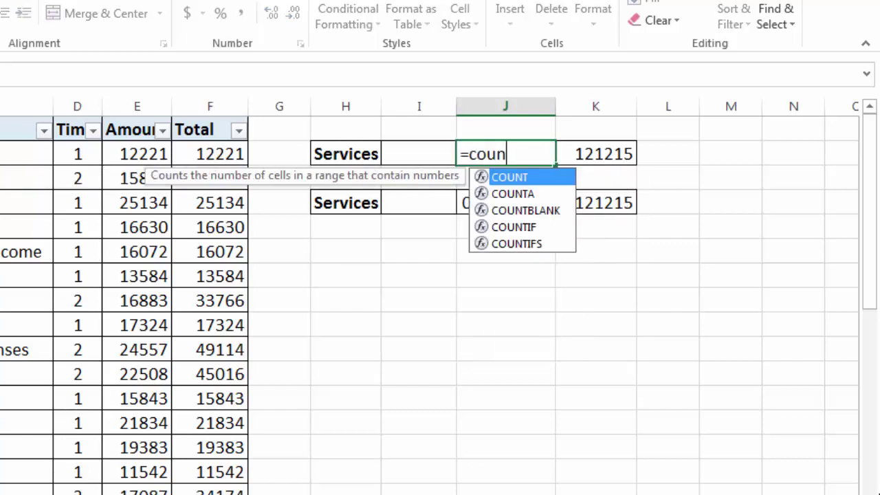
text(tif)
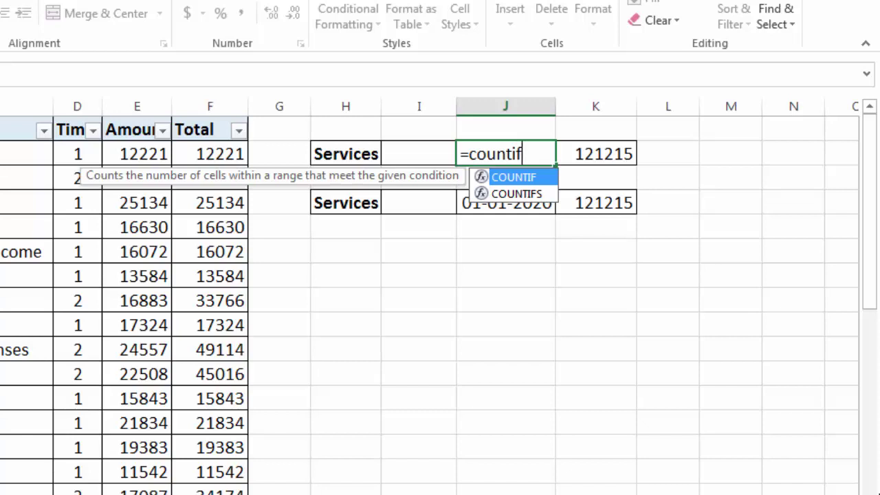
text(()
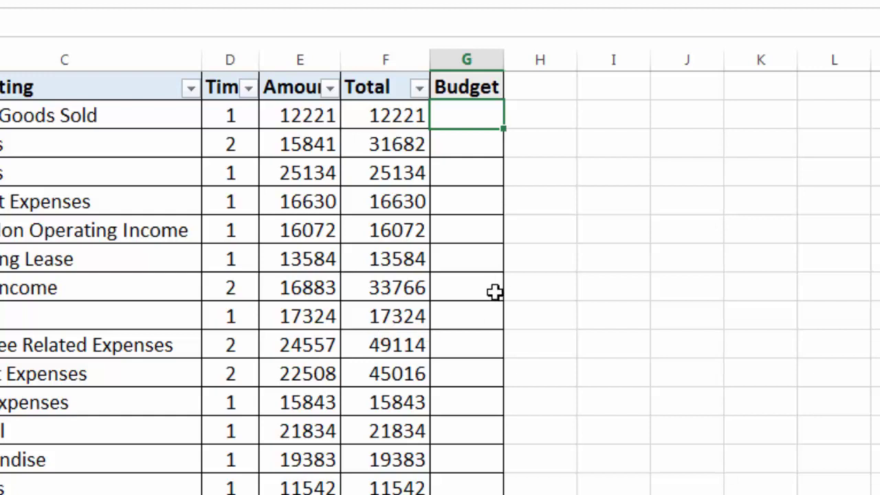
Enter =IF(F2>30000,"over budget","asseptable") in G2 to flag totals above 30000
text(=if()
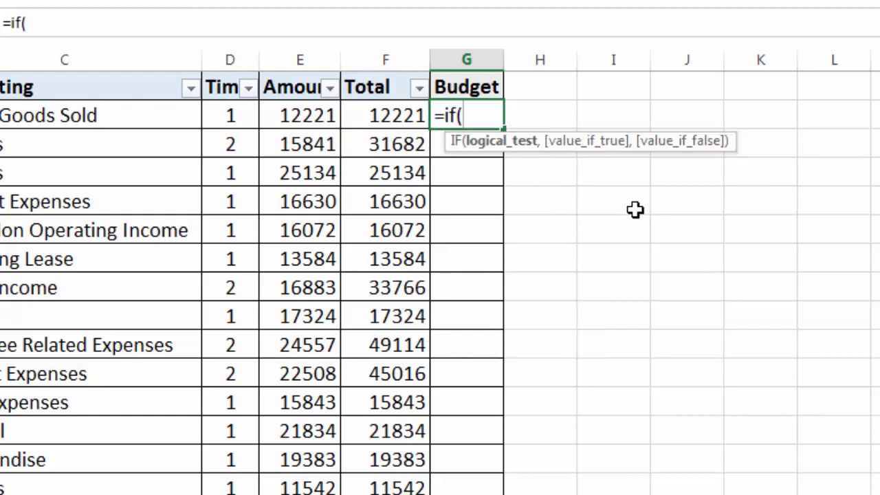
click(383, 118)
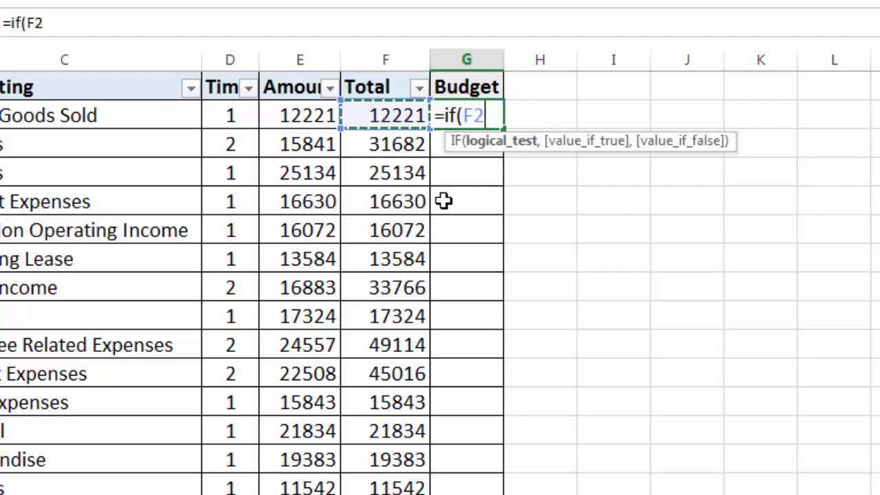
text(>30)
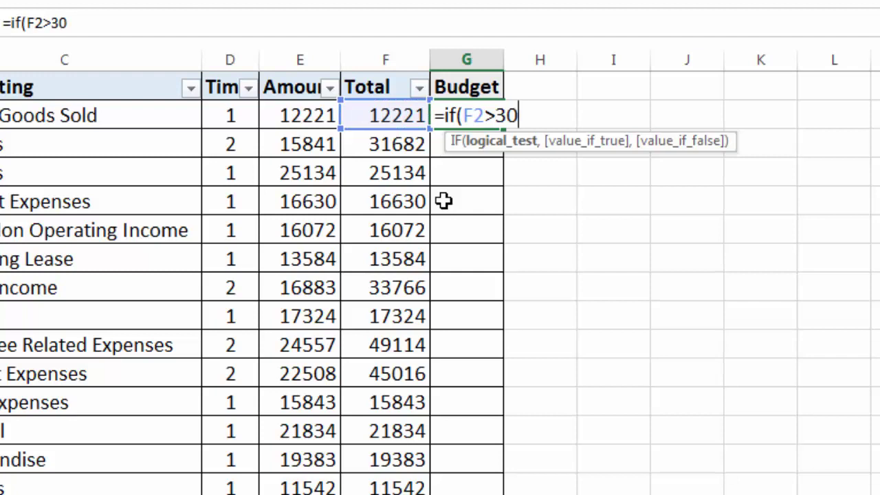
text(000)
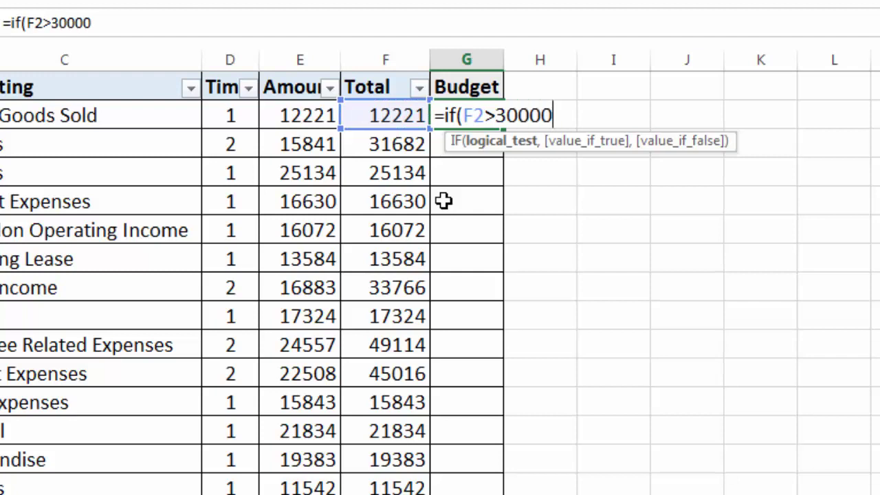
text(,)
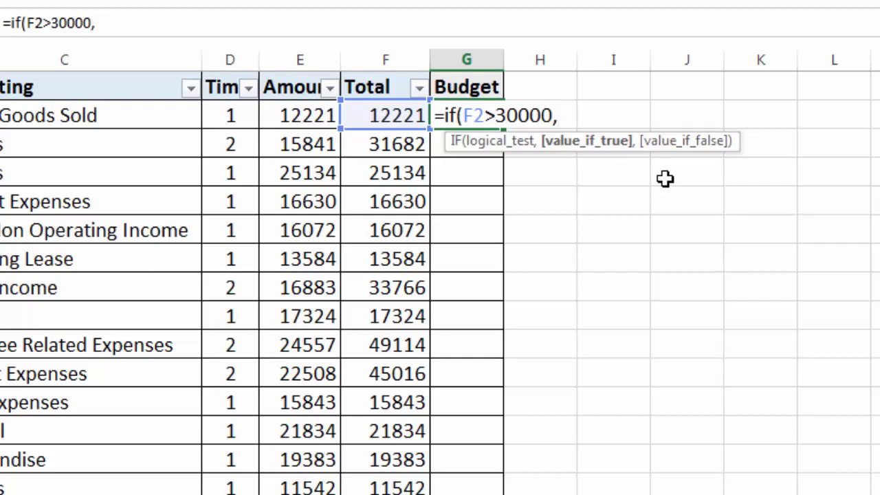
text(")
text(over )
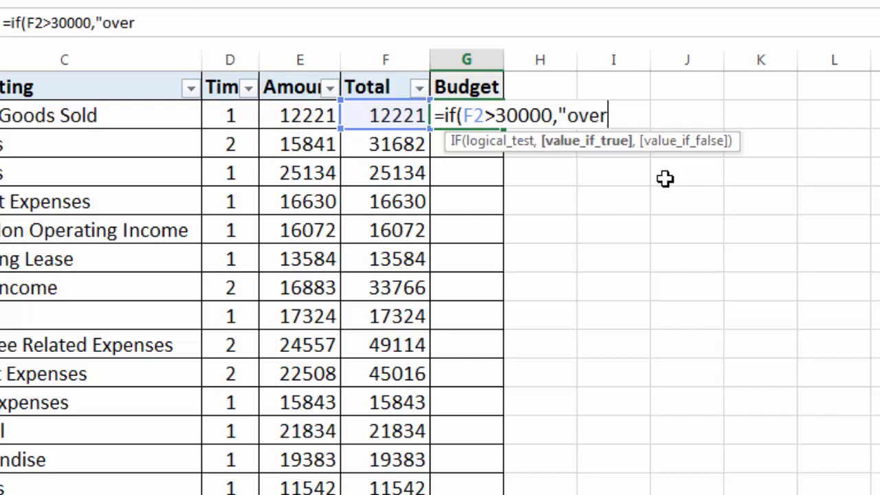
text(budget",")
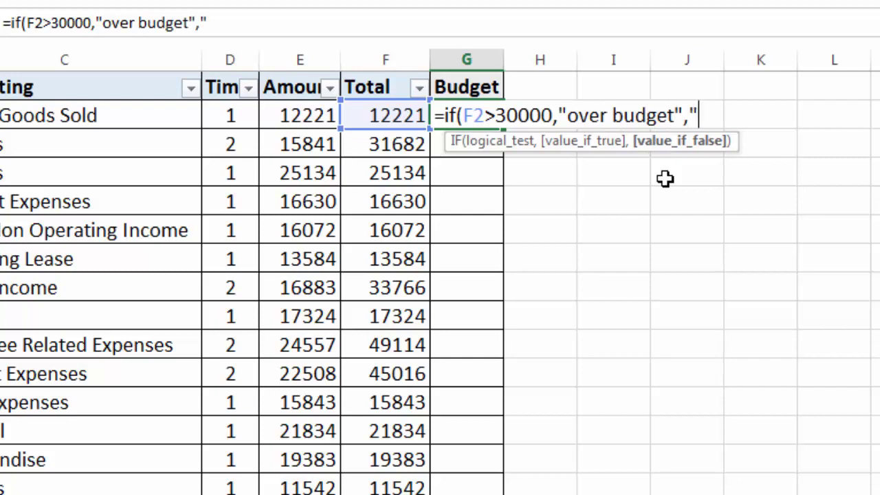
text(a)
text(sseptable)
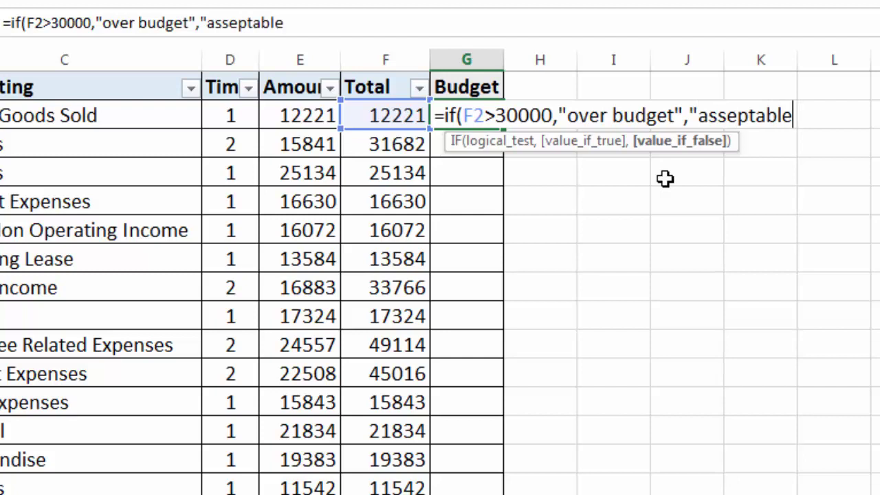
text("))
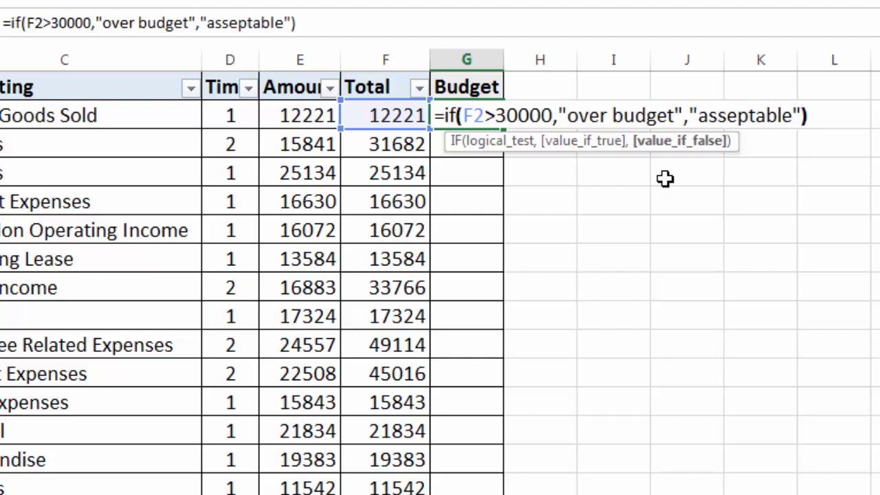
key(Return)
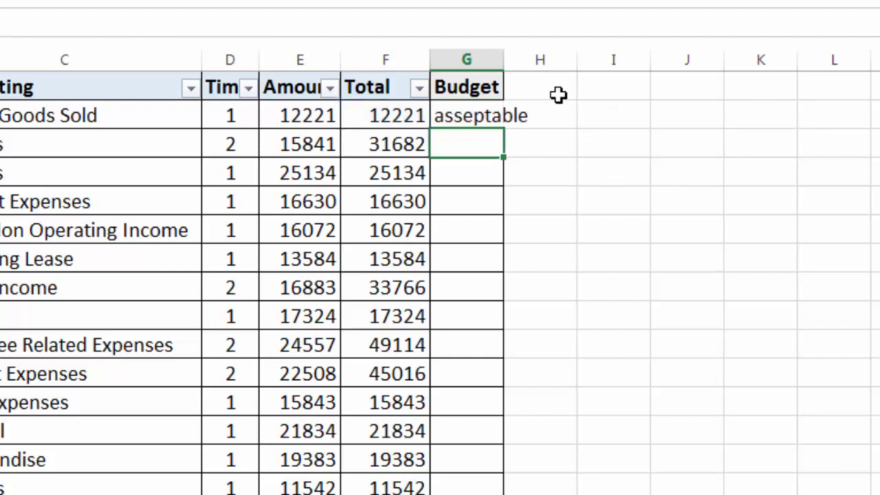
Autofit column G and fill the G2 IF formula down the Budget column
double_click(504, 60)
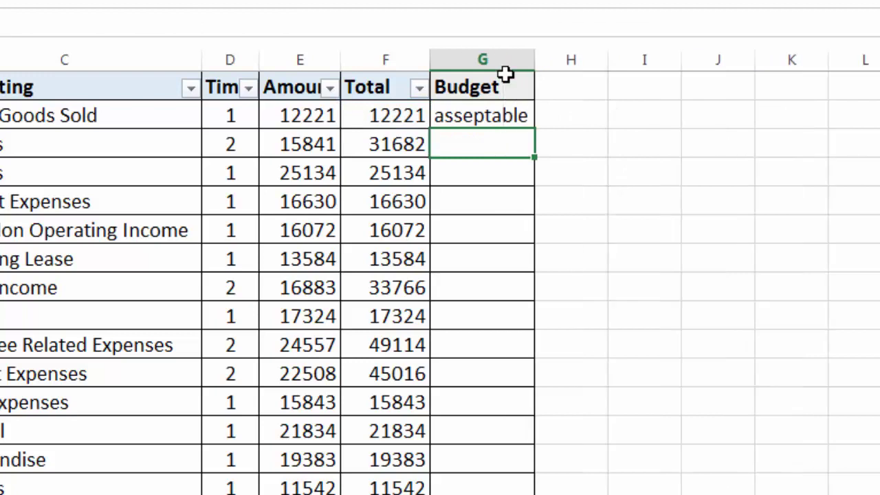
click(513, 110)
double_click(536, 127)
click(537, 123)
click(587, 159)
double_click(538, 67)
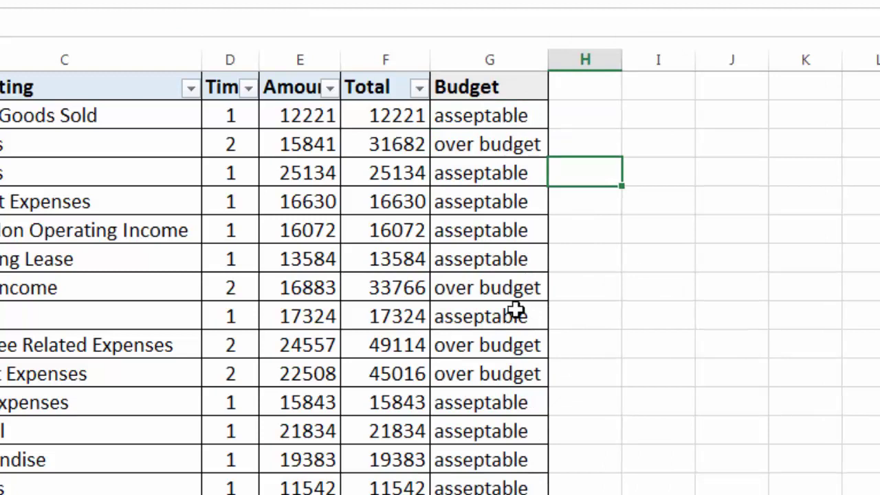
scroll(516, 310, down, 2)
scroll(516, 311, up, 2)
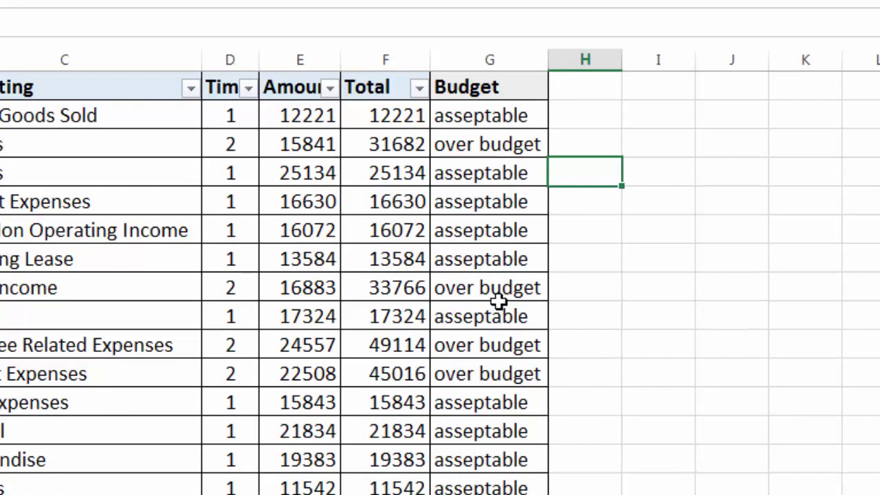
Edit G2 so its false result is blank instead of "asseptable"
click(504, 116)
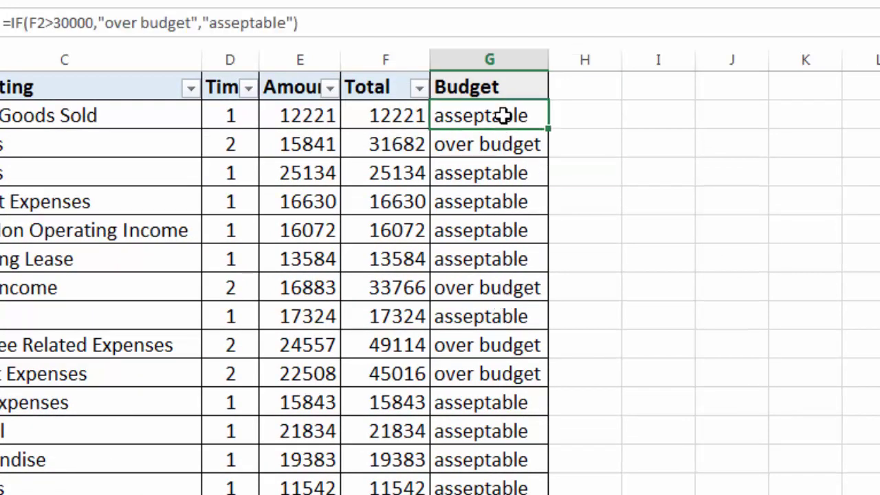
key(F2)
click(797, 115)
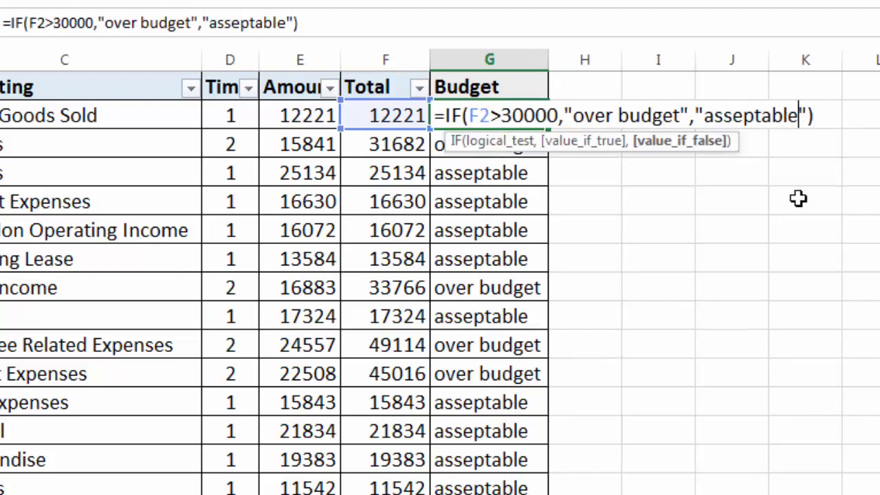
key(BackSpace)
key(BackSpace)
key(BackSpace)
key(BackSpace)
key(BackSpace)
key(BackSpace)
key(BackSpace)
key(BackSpace)
key(BackSpace)
key(Return)
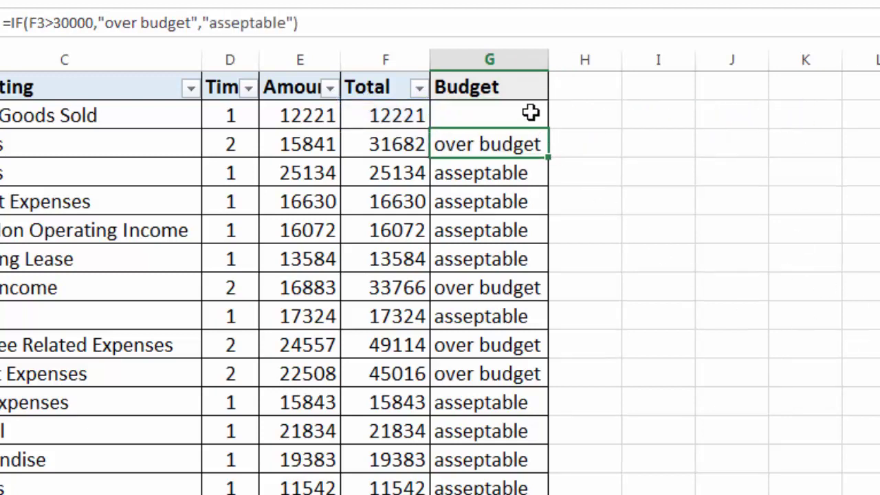
Refill the corrected formula down the Budget column and verify the flag beside the 34174 total
click(532, 113)
double_click(549, 129)
click(627, 256)
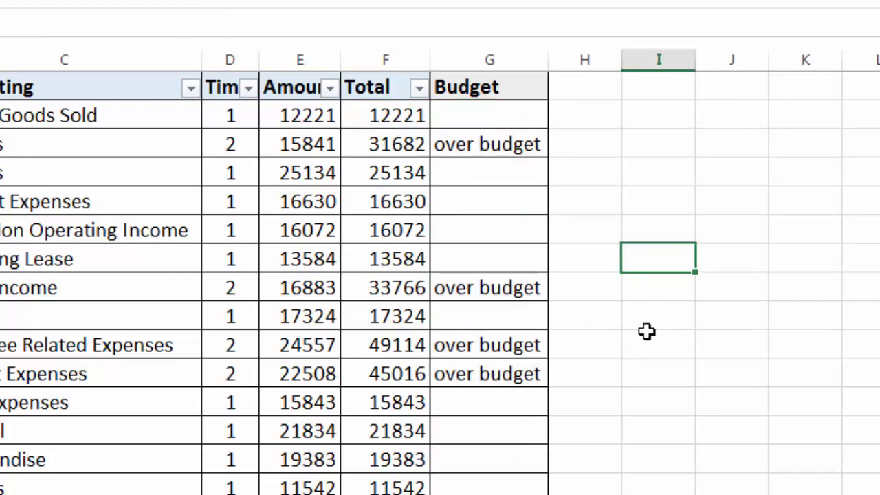
scroll(652, 375, down, 1)
scroll(652, 376, down, 1)
scroll(652, 375, down, 1)
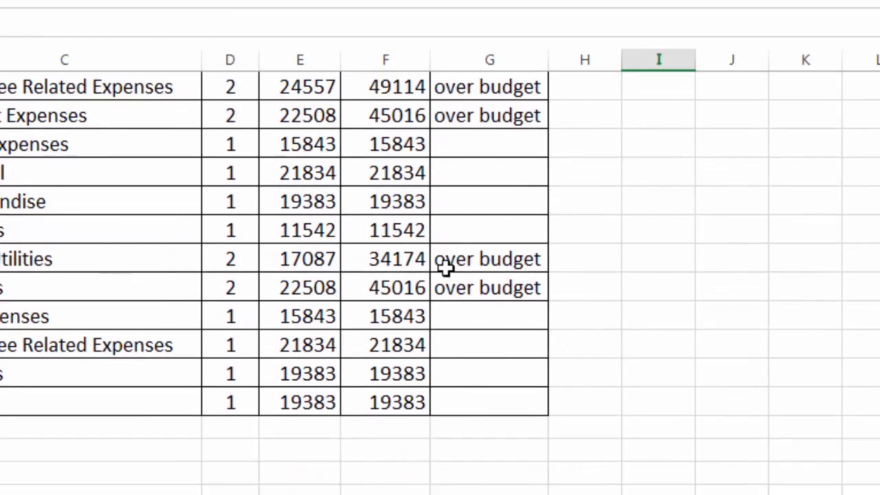
click(463, 267)
scroll(599, 330, up, 3)
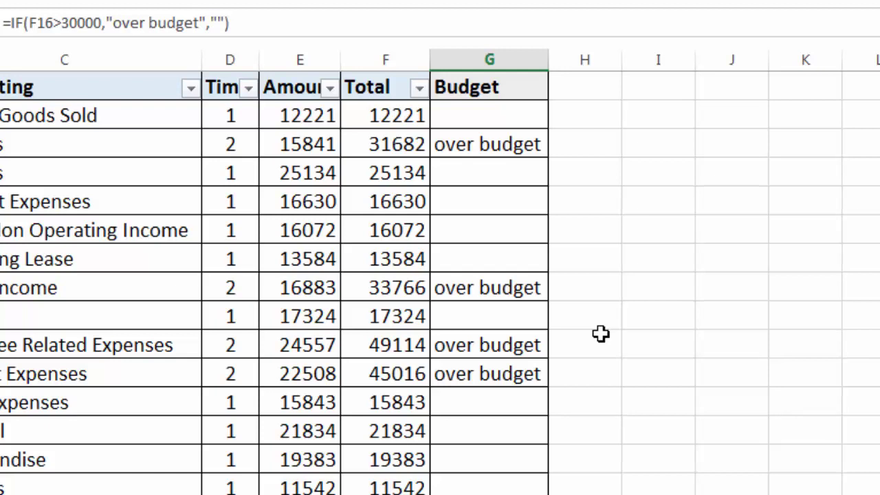